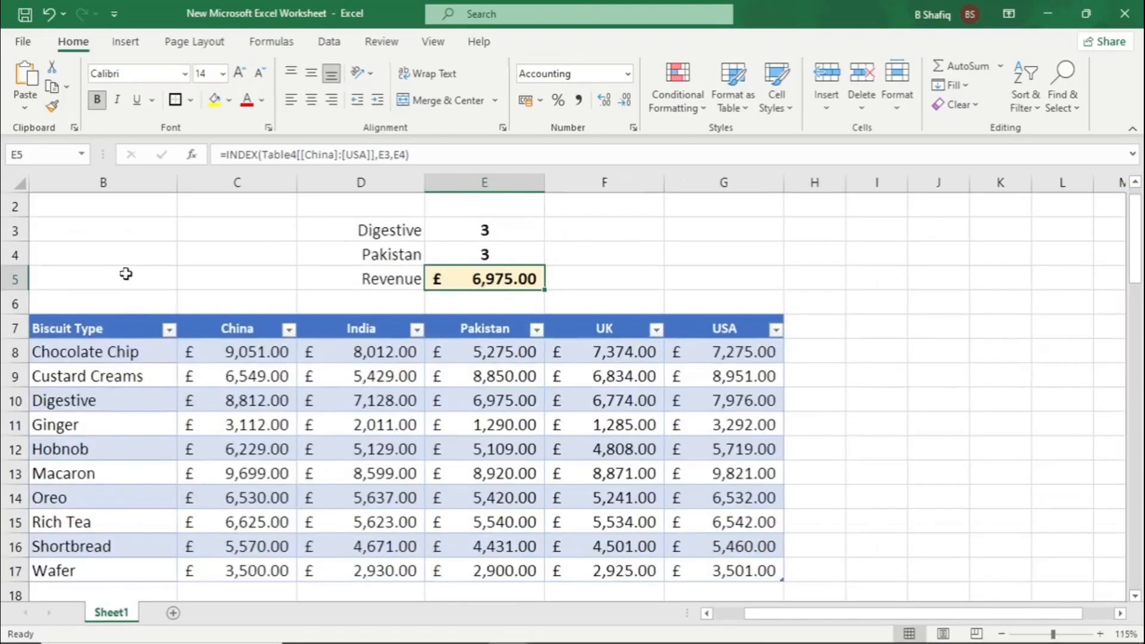
Choose Chocolate Chip as the biscuit type in D3 and UK as the market in D4 of the revenue lookup
scroll(126, 274, "down", 1)
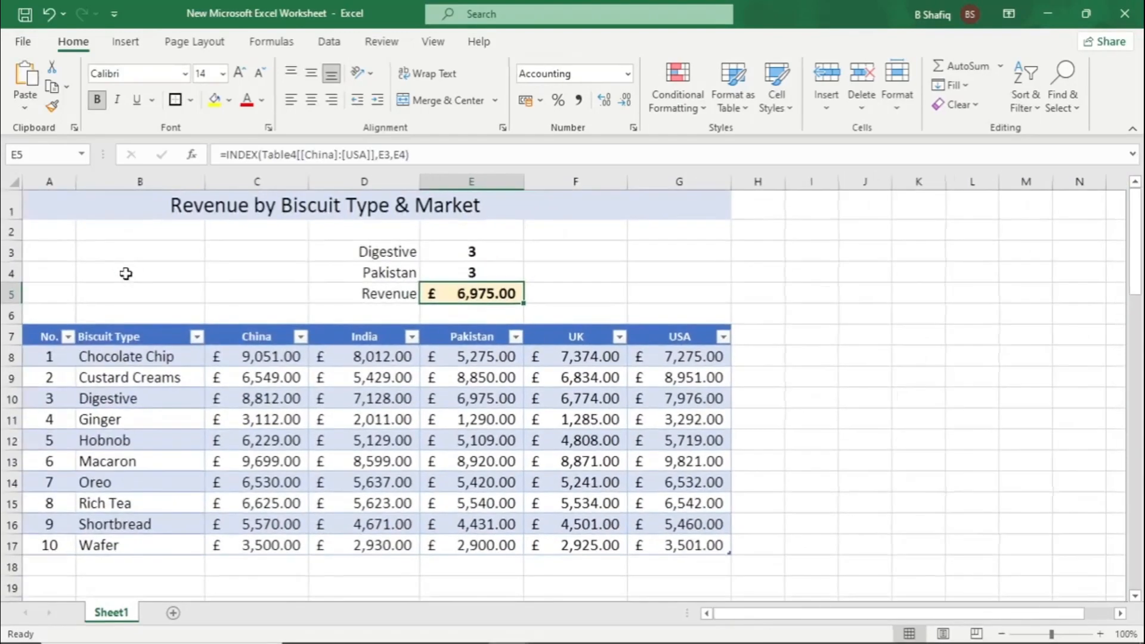
left_click(409, 258)
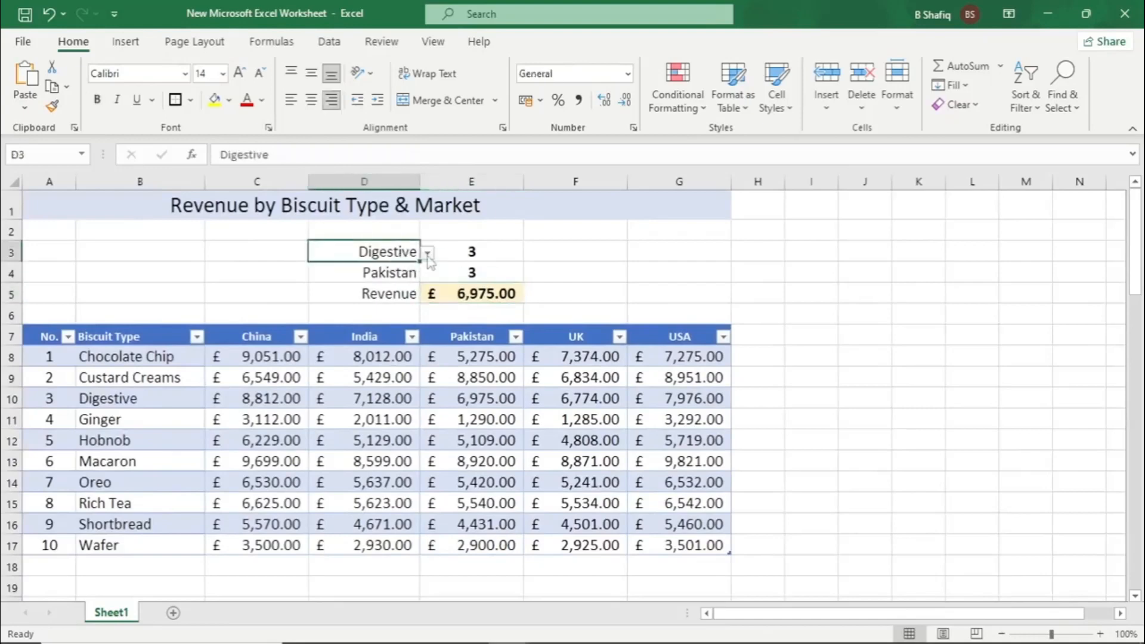
left_click(427, 253)
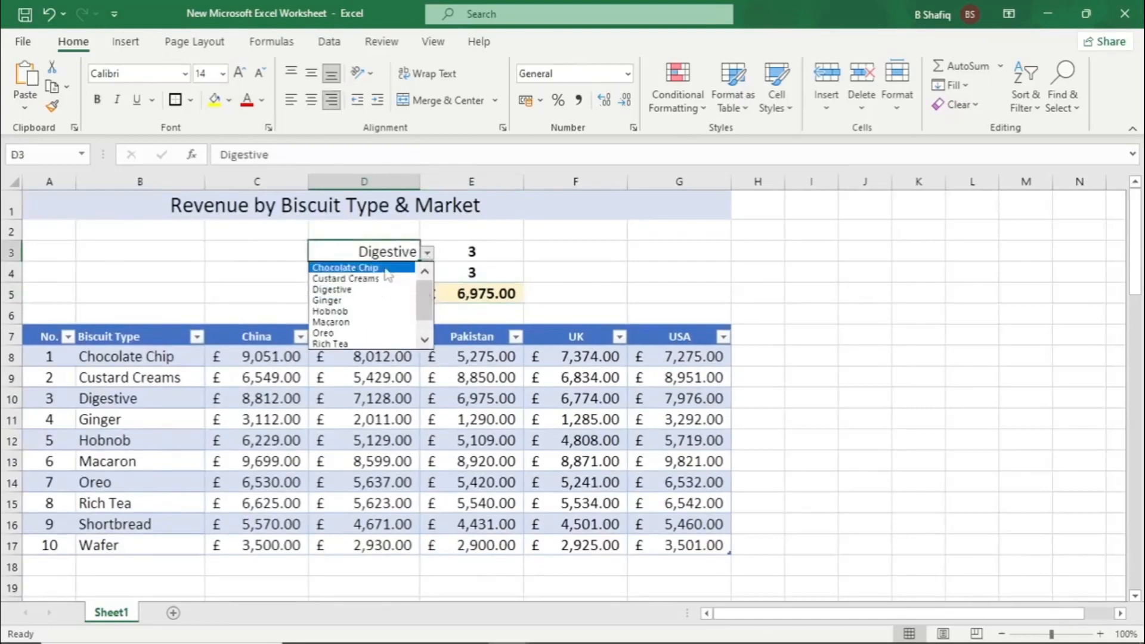
left_click(358, 267)
left_click(406, 274)
left_click(427, 274)
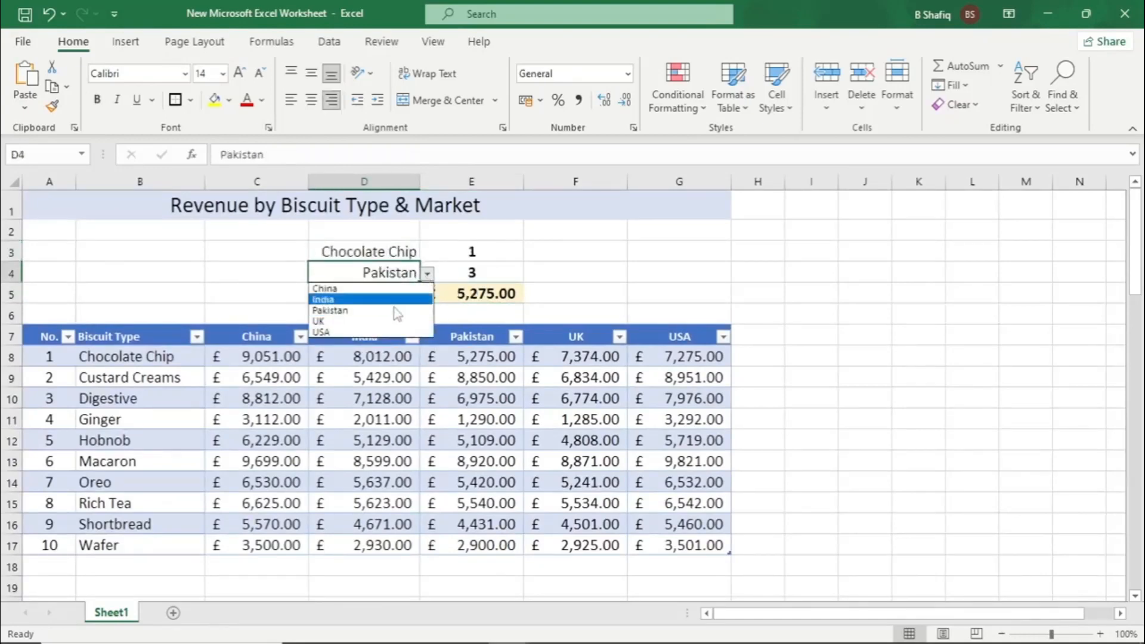
left_click(379, 323)
left_click(498, 295)
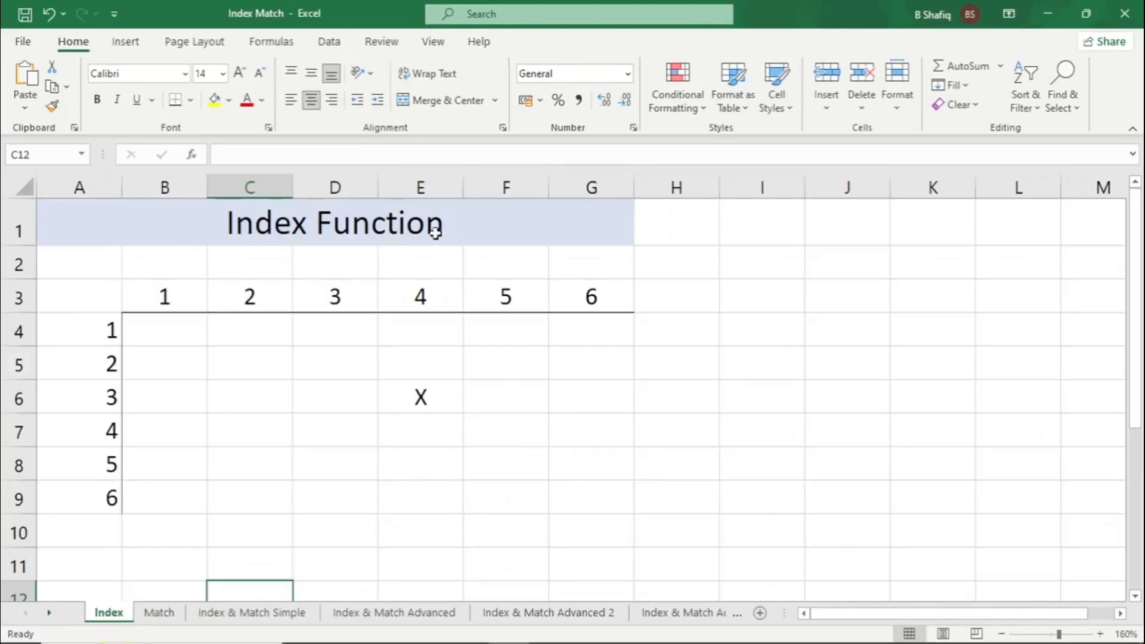
left_click(397, 229)
scroll(617, 336, "down", 3)
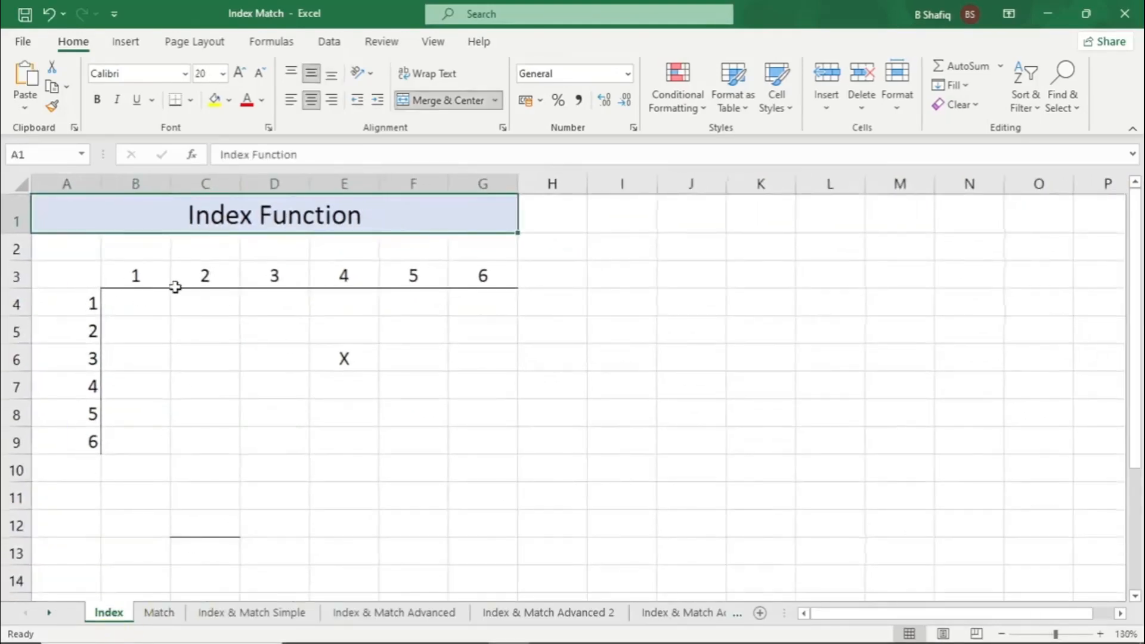
left_click(364, 361)
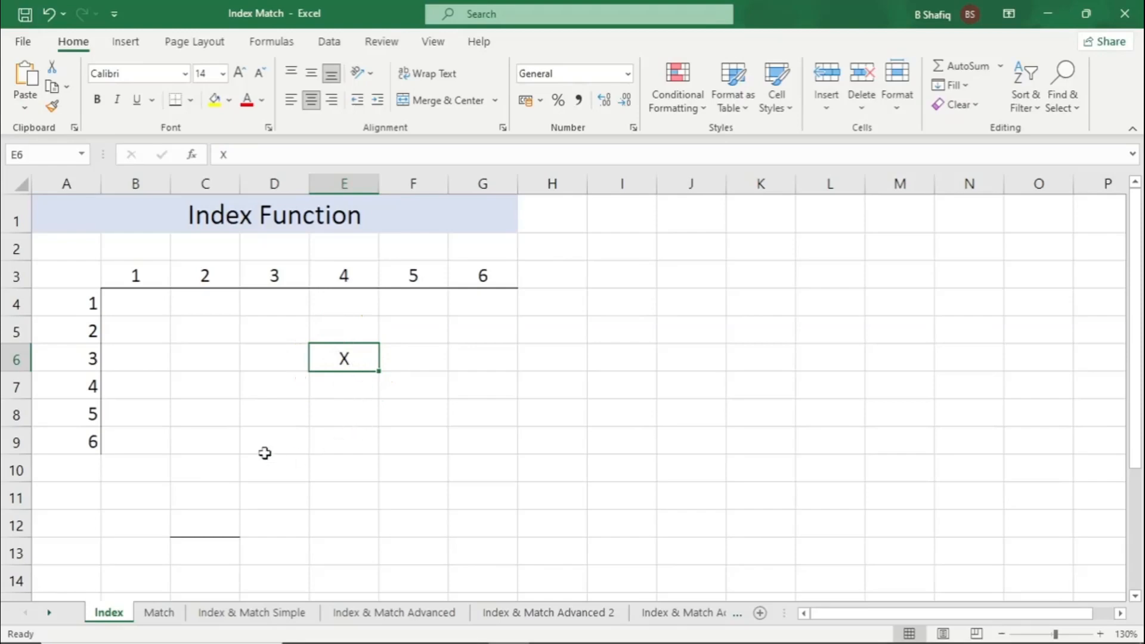
Search for the index function and insert INDEX in cell C12 with the array, row_num, column_num argument list
scroll(262, 450, "down", 1)
scroll(262, 448, "up", 1)
scroll(263, 443, "down", 1, "ctrl")
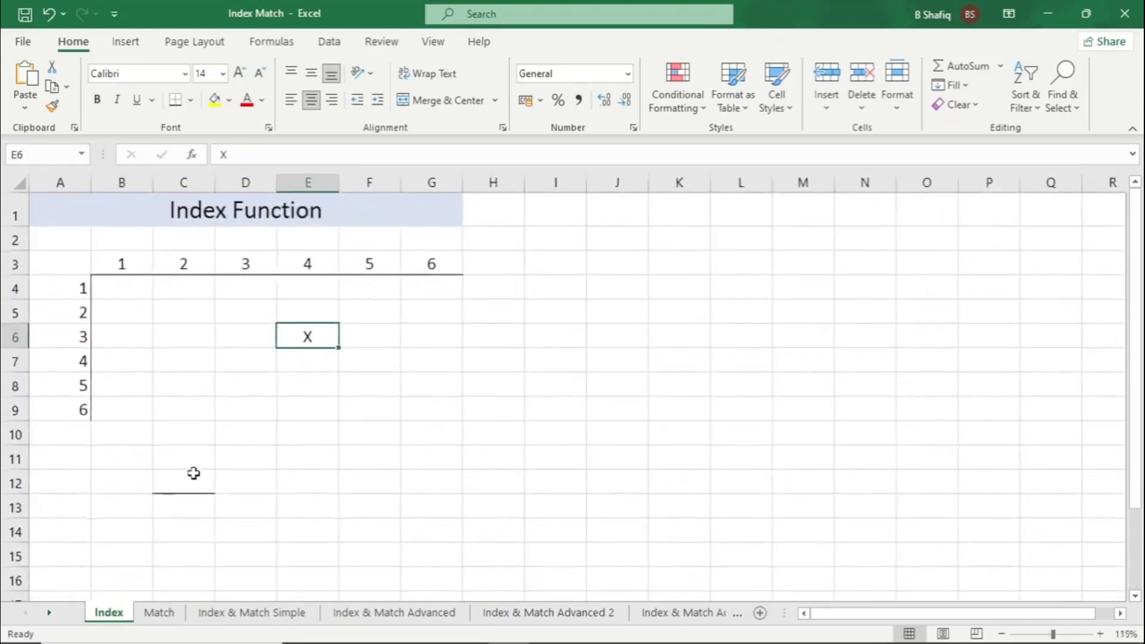
left_click(194, 482)
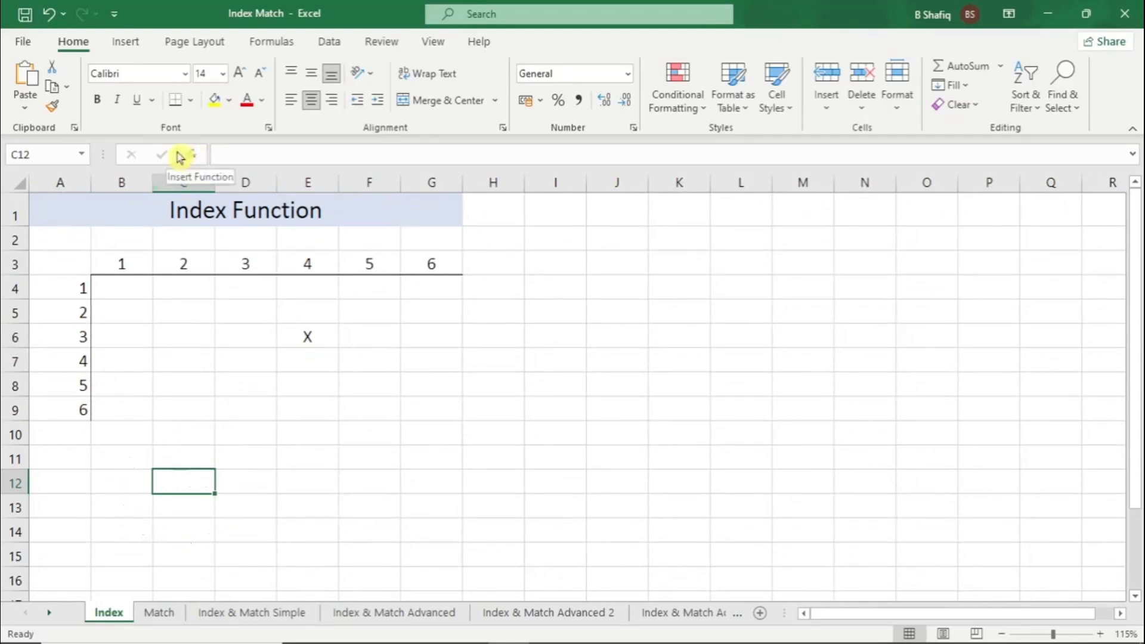
left_click(196, 157)
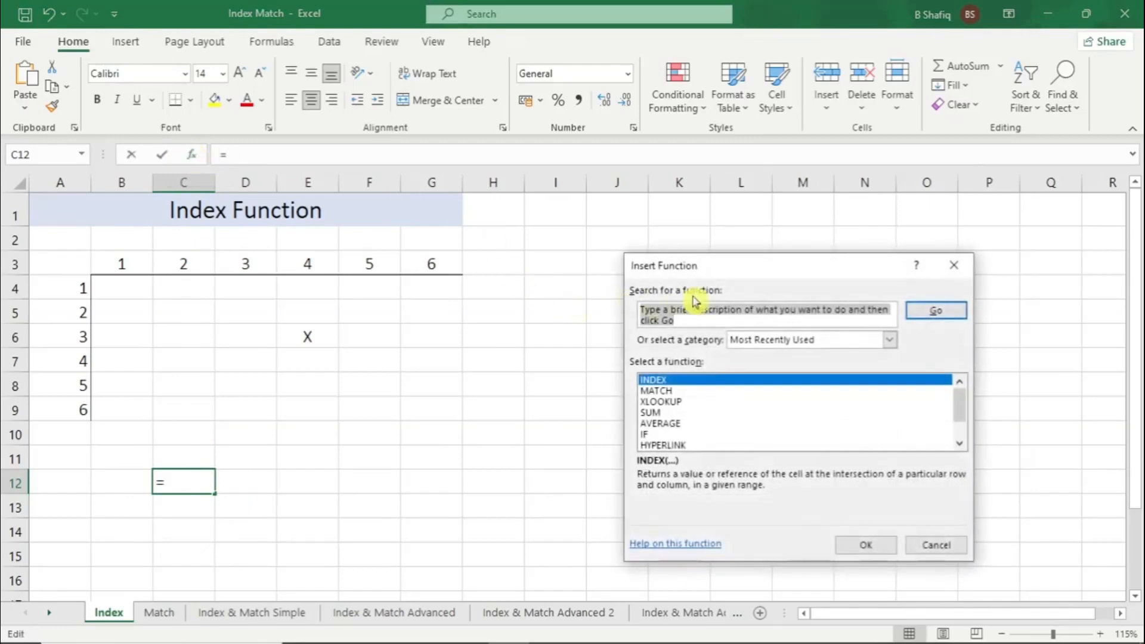
key("BackSpace")
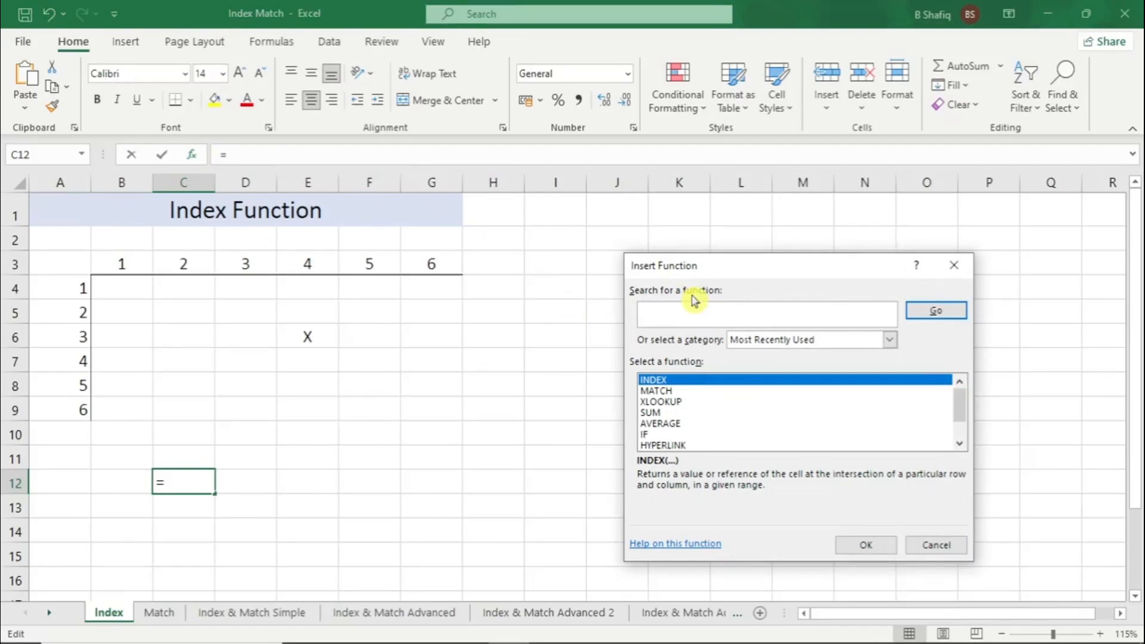
type("index")
left_click(930, 311)
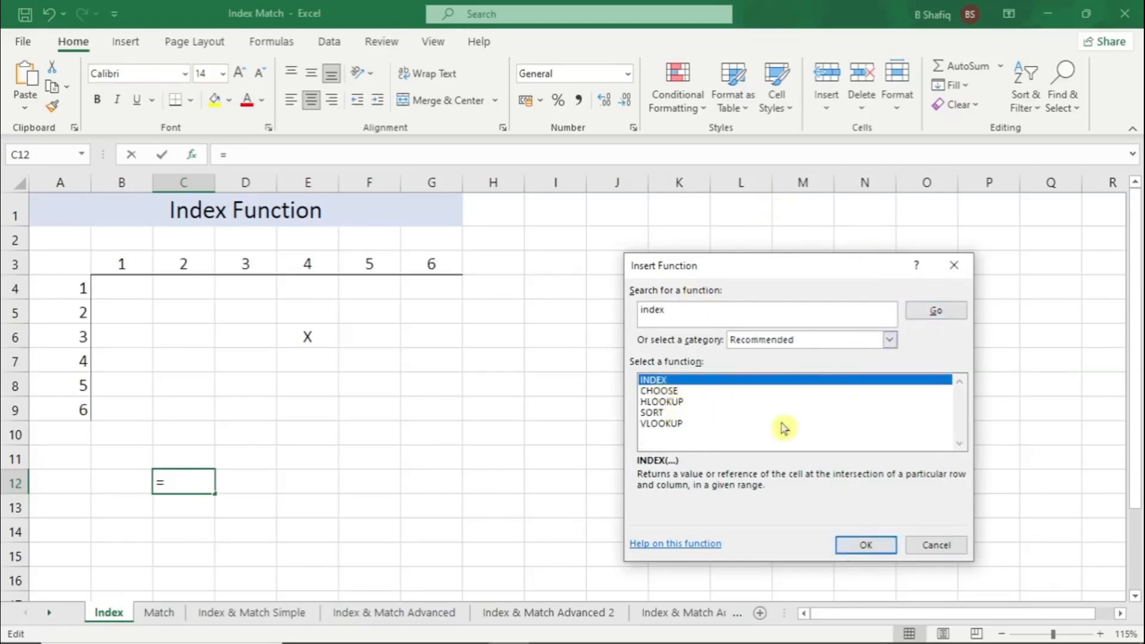
left_click(865, 552)
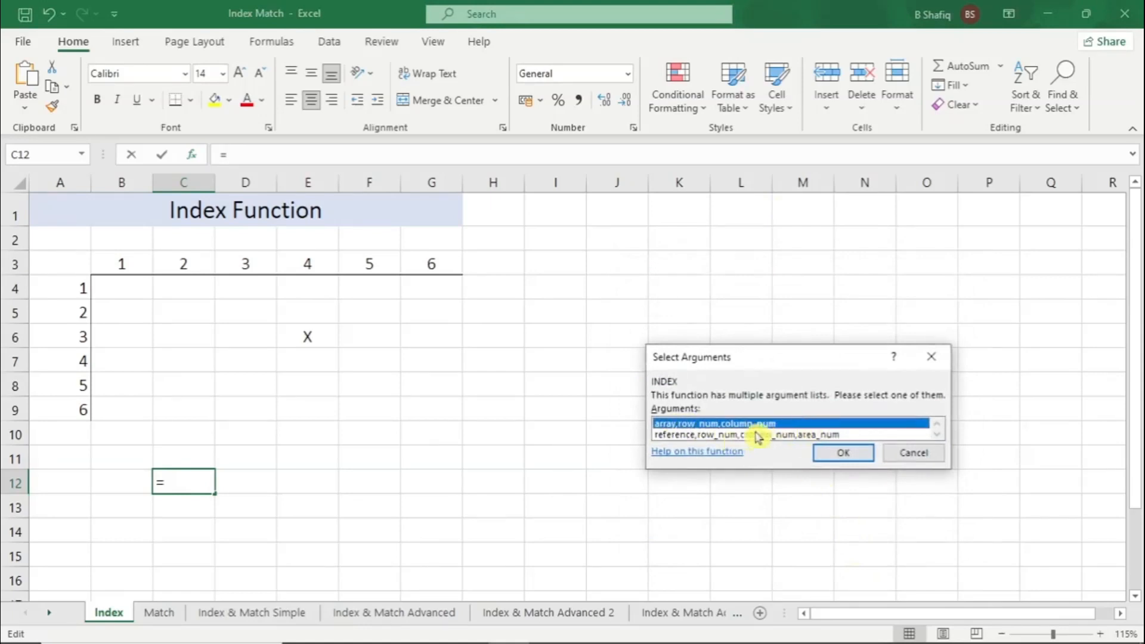
left_click(859, 454)
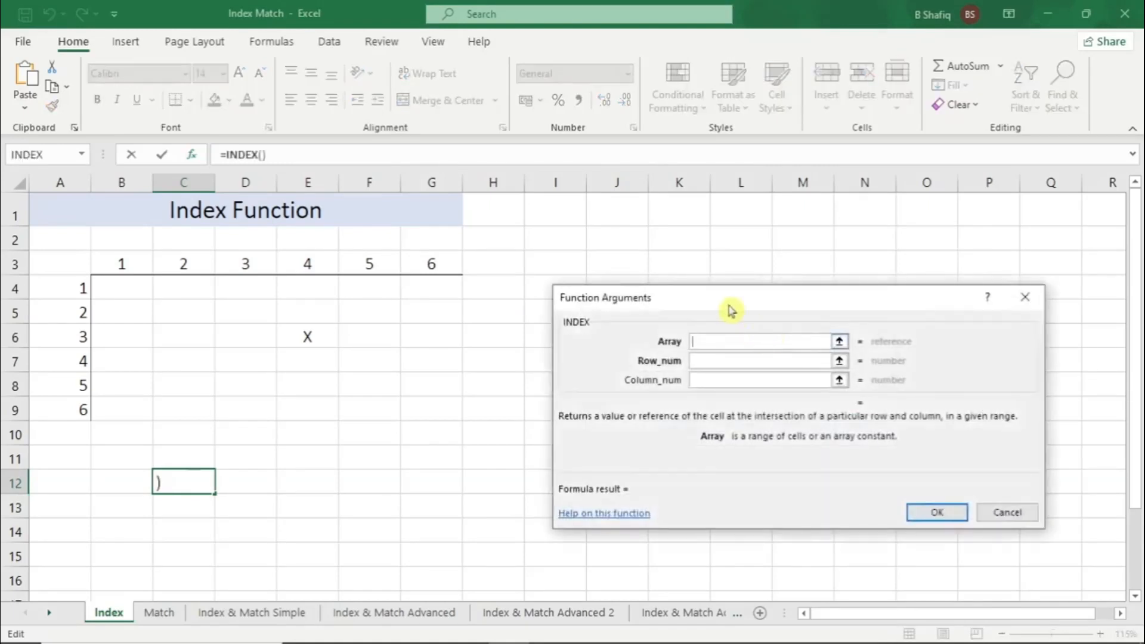
Set the INDEX arguments to array B4:G9, row number 3 and column number 4, and confirm the formula
left_click_drag(731, 307, 670, 261)
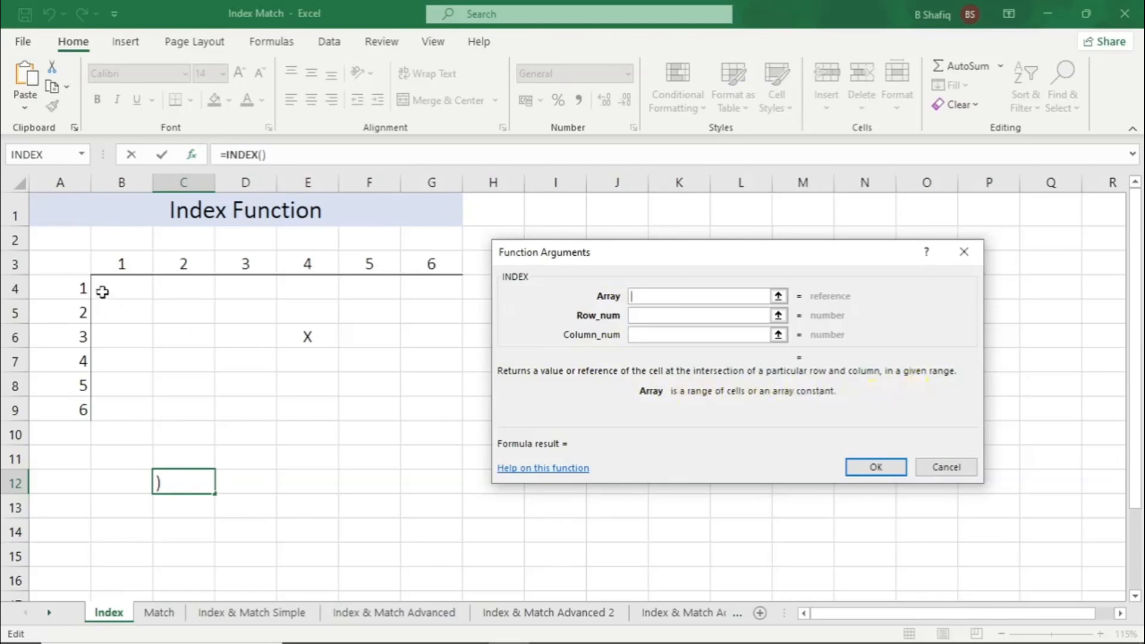
left_click_drag(102, 286, 406, 405)
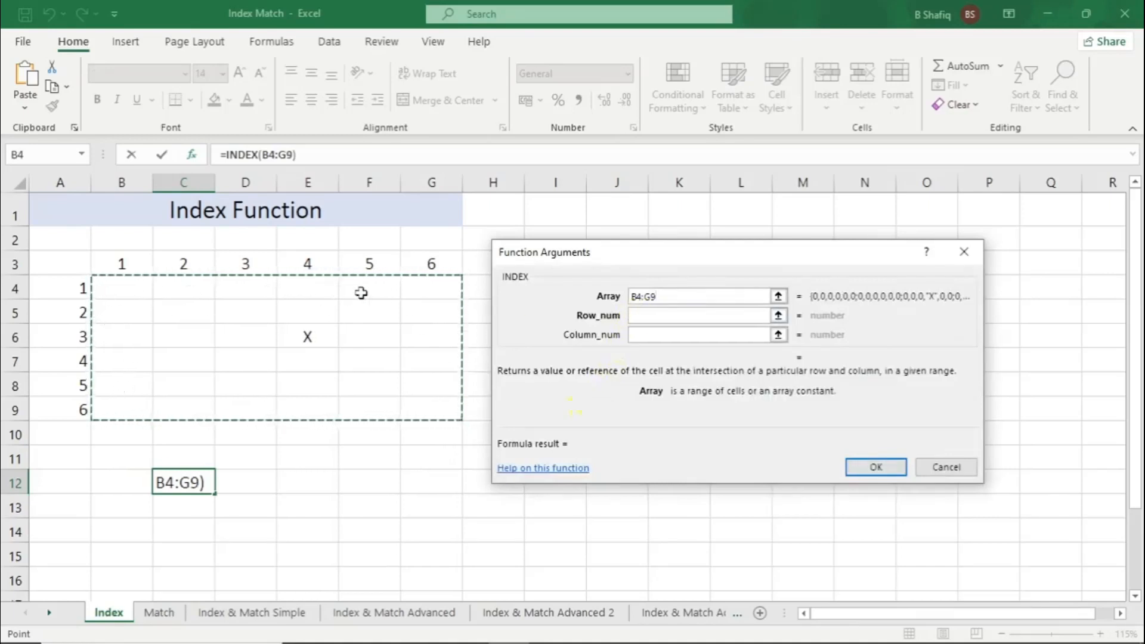
left_click(635, 318)
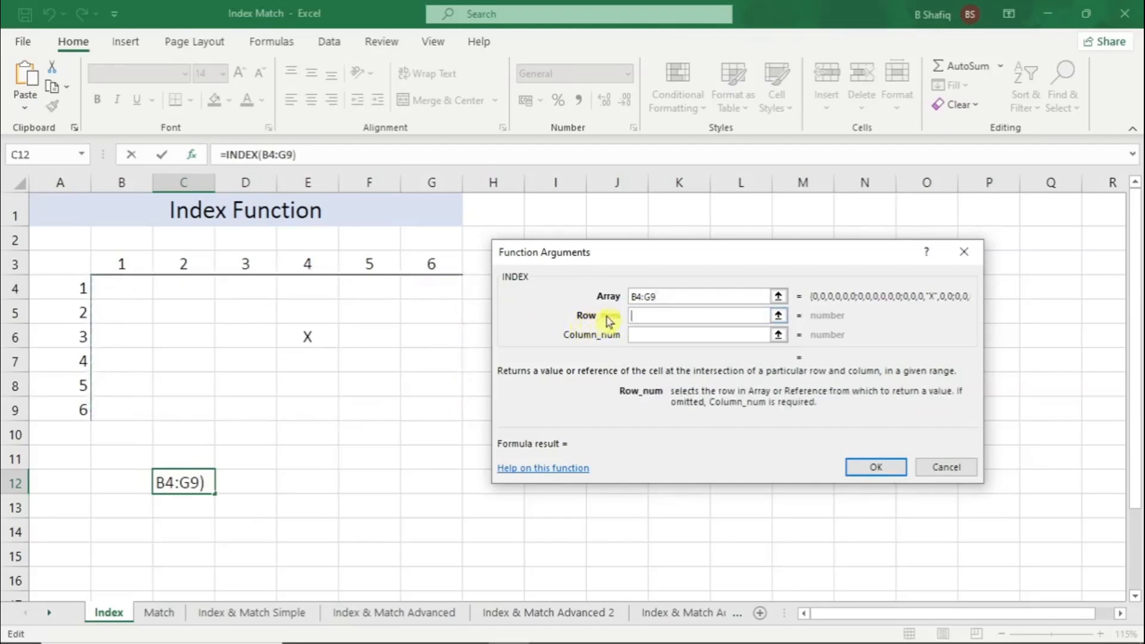
left_click(639, 334)
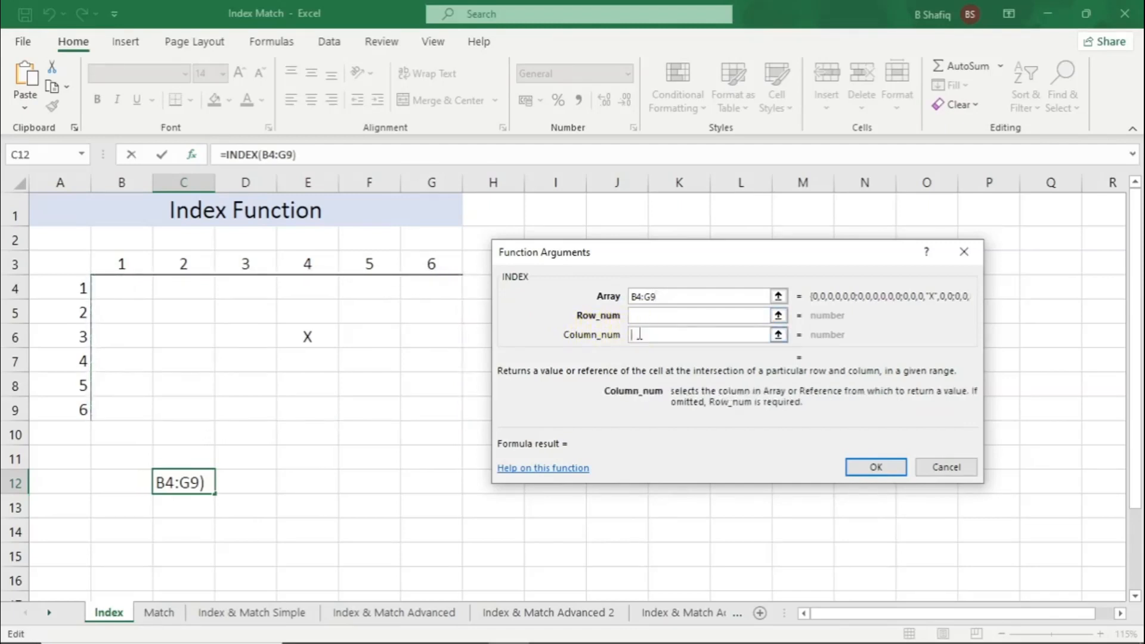
left_click(644, 316)
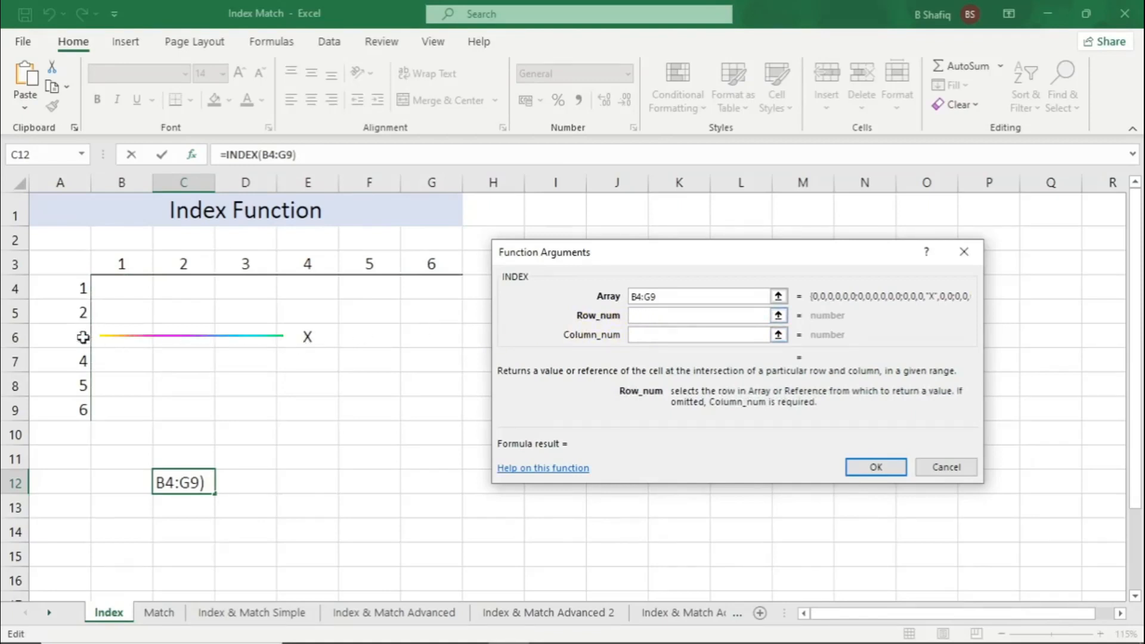
type("3")
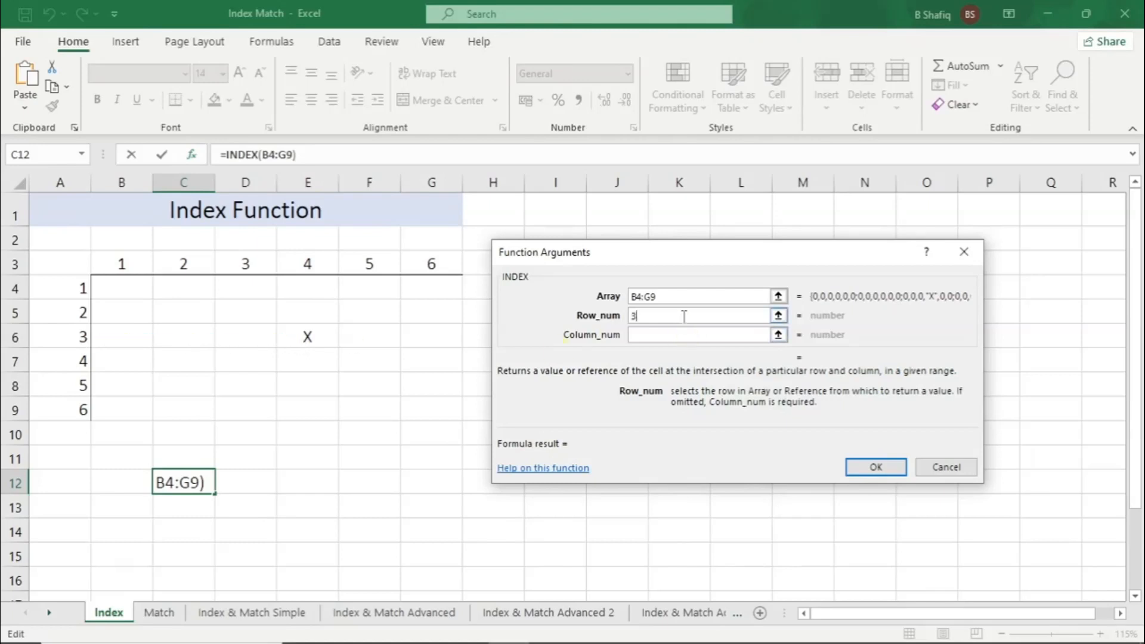
left_click(663, 333)
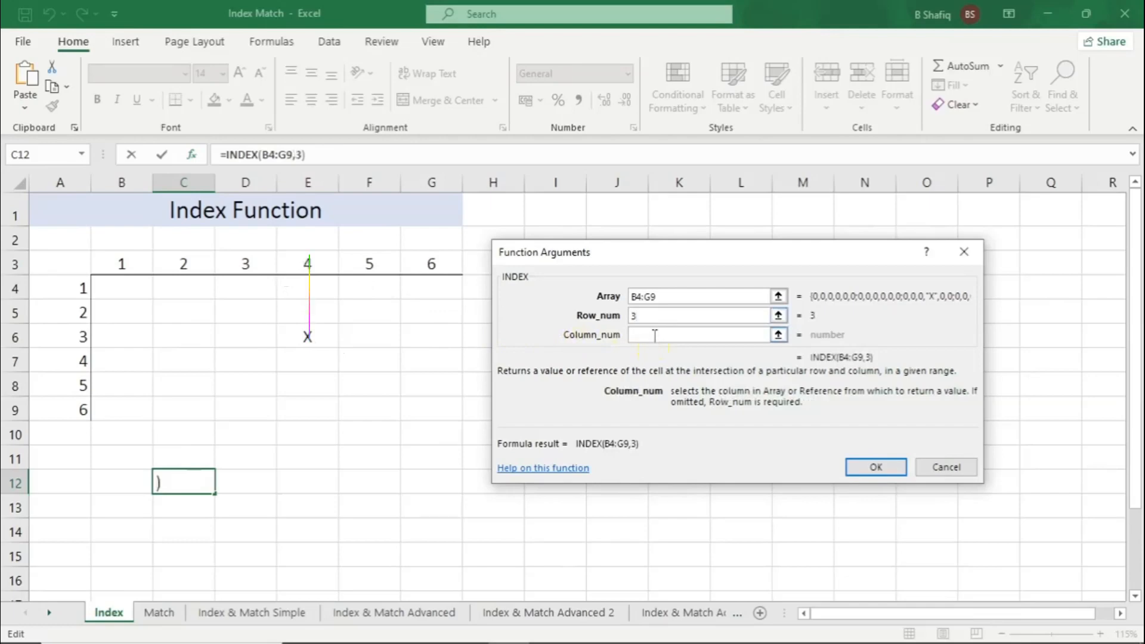
type("4")
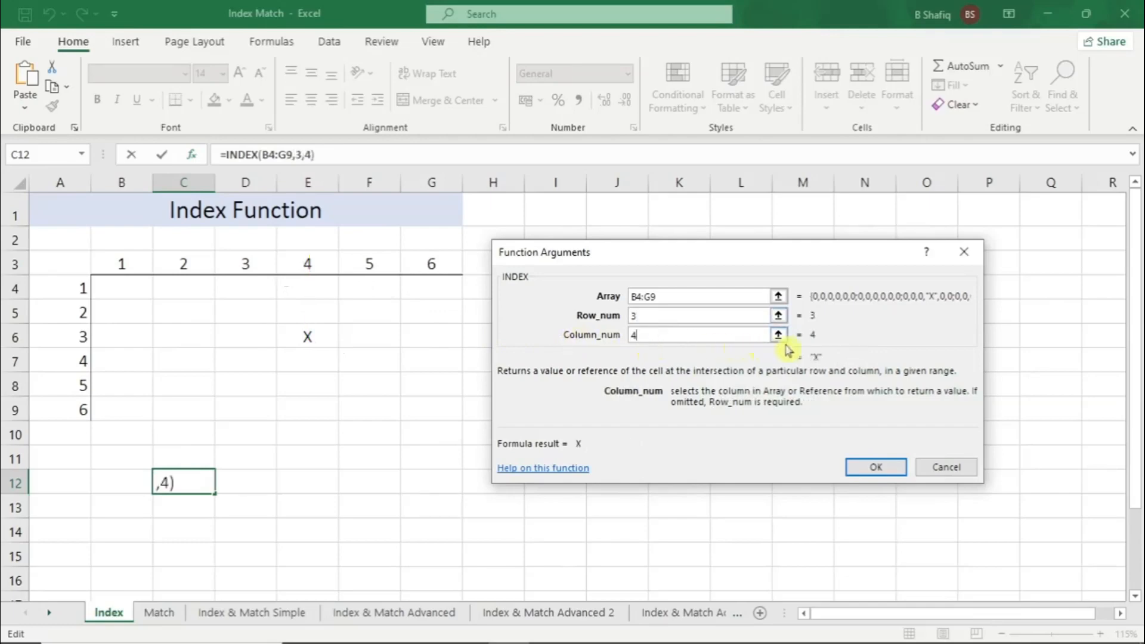
left_click(864, 473)
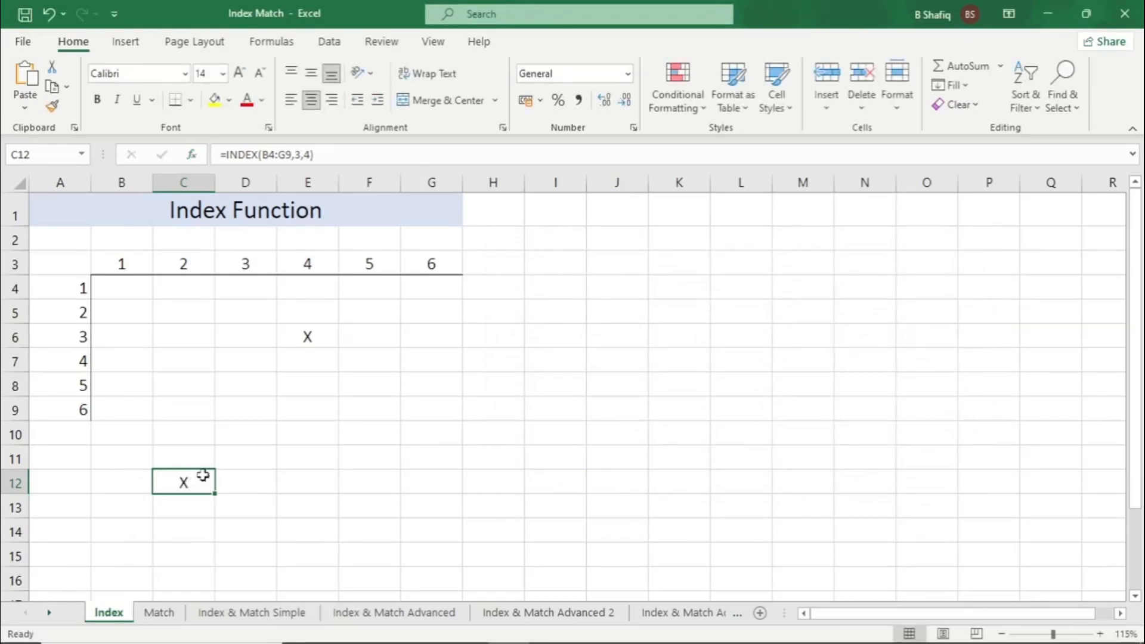
Examine the formula in C12 against the X cell, the B4:G9 grid and its row and column numbers
left_click(322, 339)
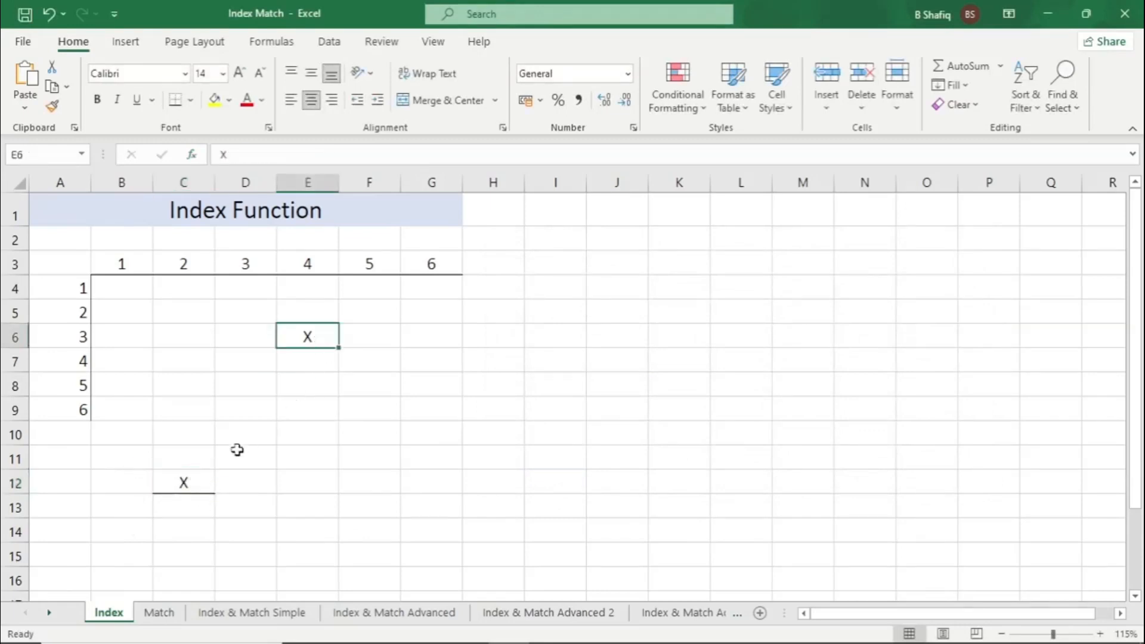
left_click(189, 483)
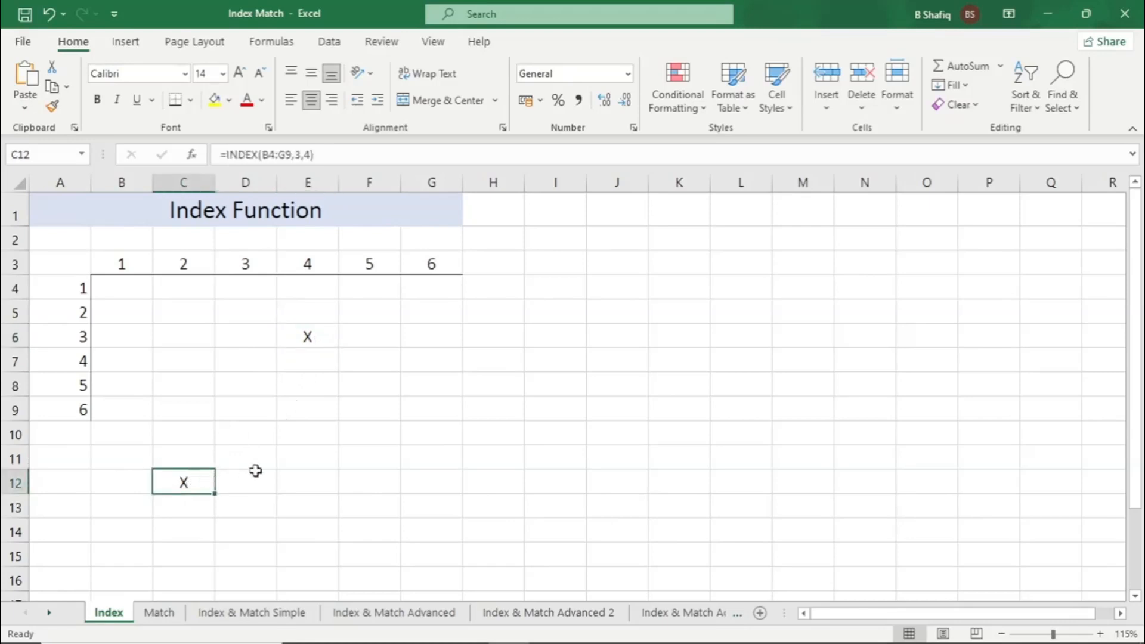
left_click_drag(119, 286, 428, 421)
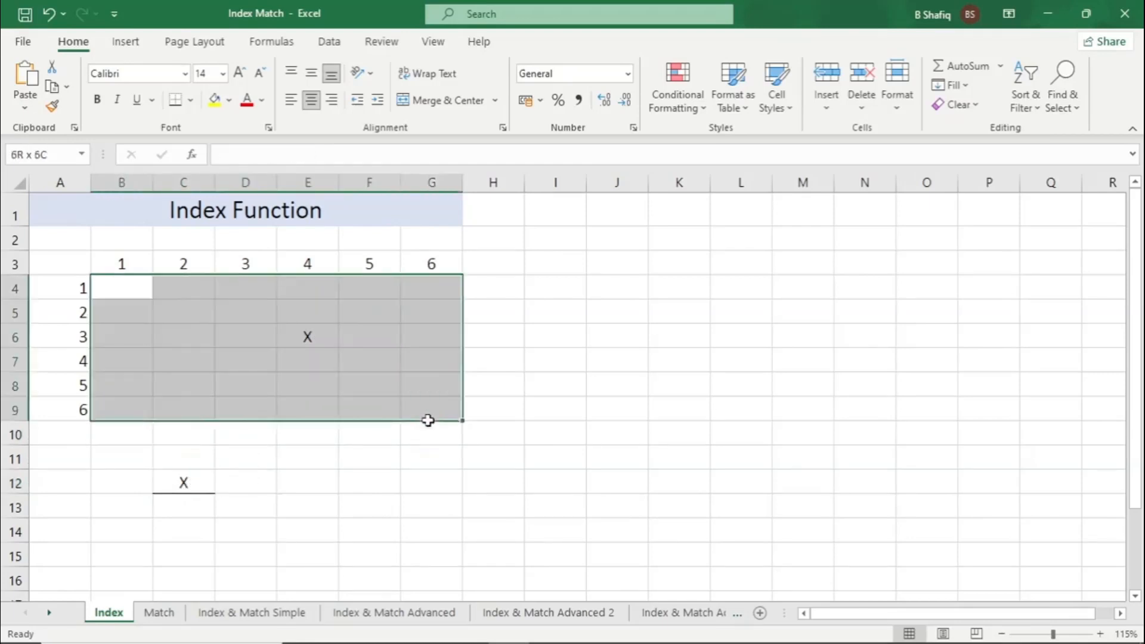
left_click_drag(54, 289, 63, 411)
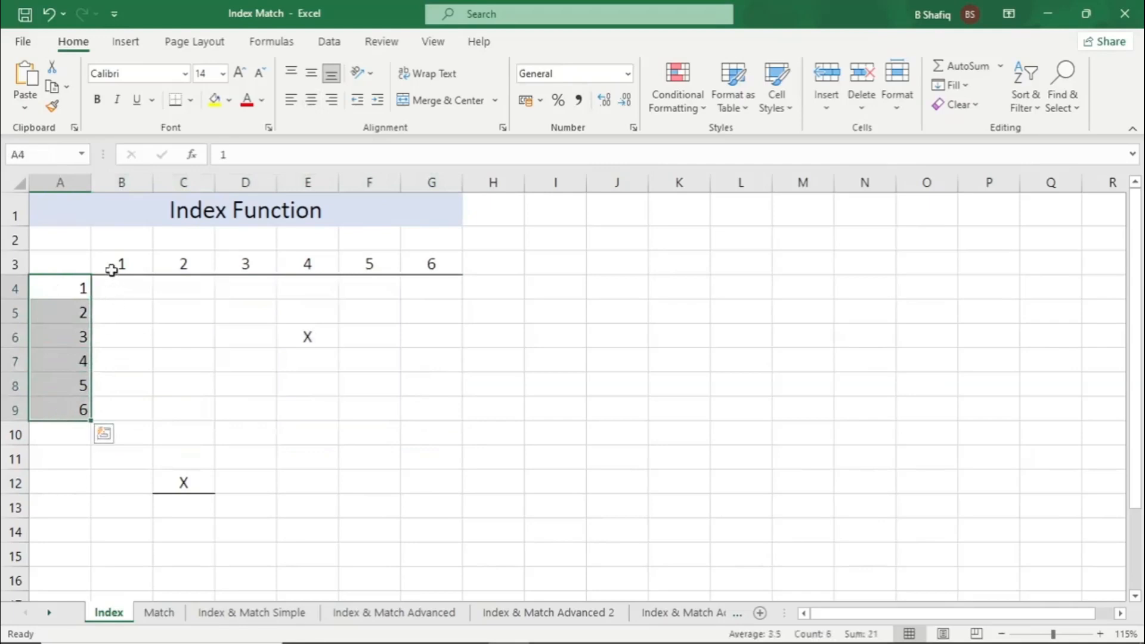
left_click_drag(111, 271, 437, 263)
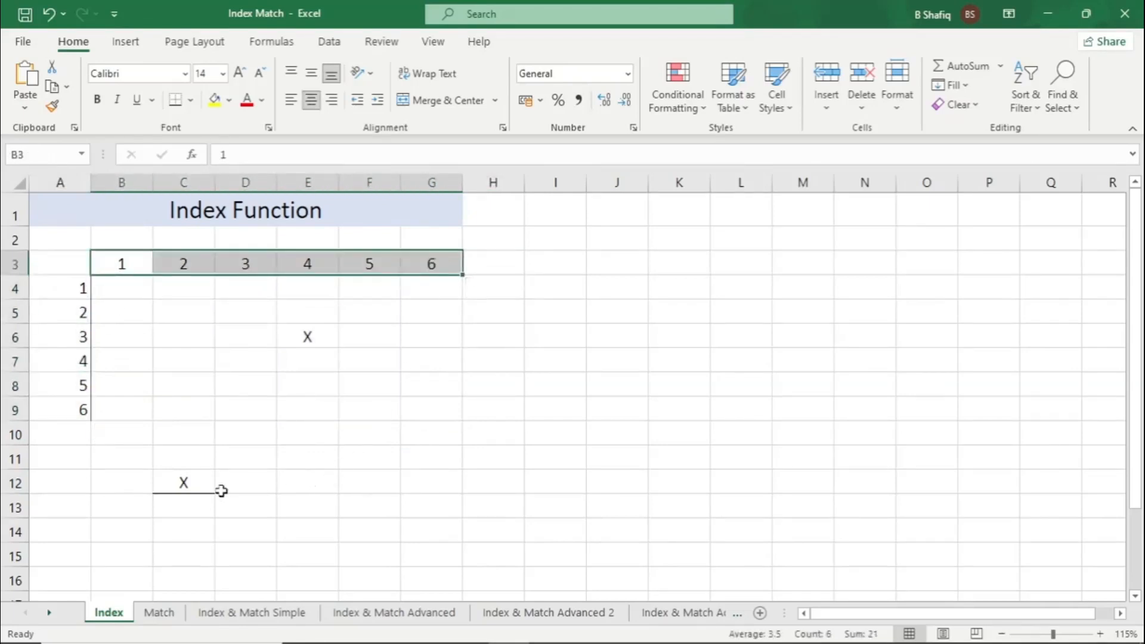
left_click(197, 490)
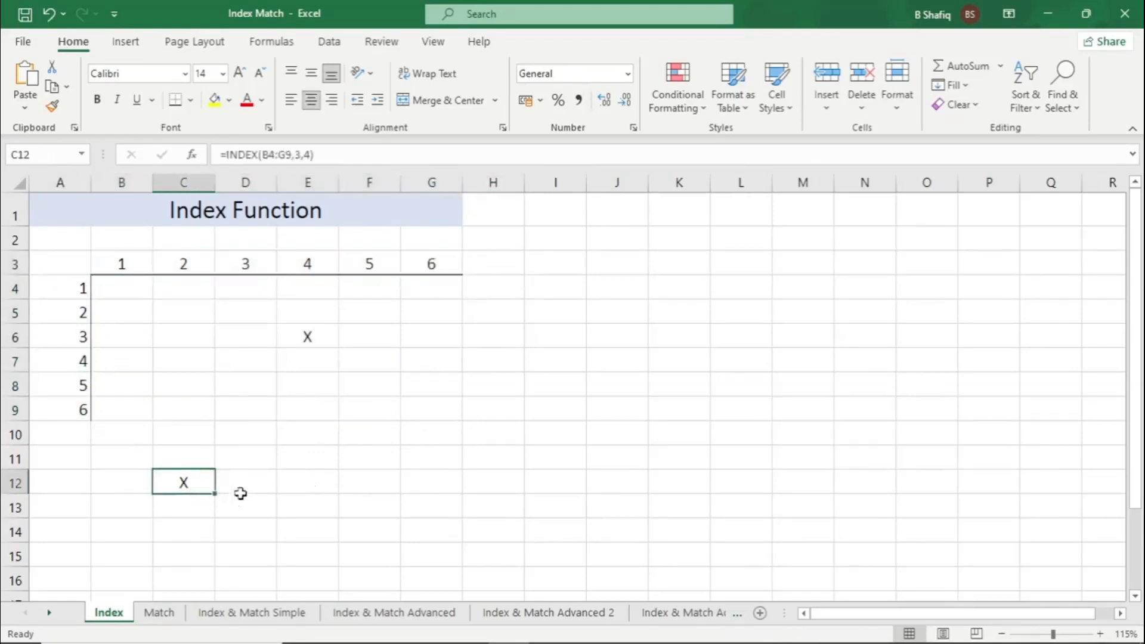
Open the Match sheet and clear the existing MATCH formula from cell B3 beside Oreo Biscuit Row
left_click(161, 612)
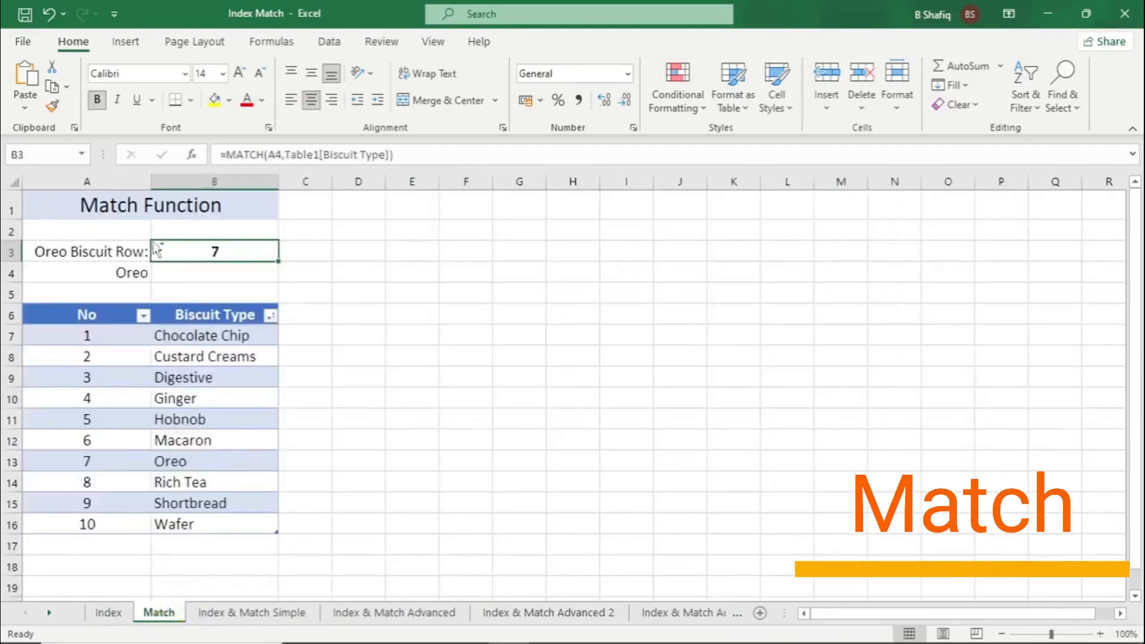
scroll(156, 249, "up", 3, "ctrl")
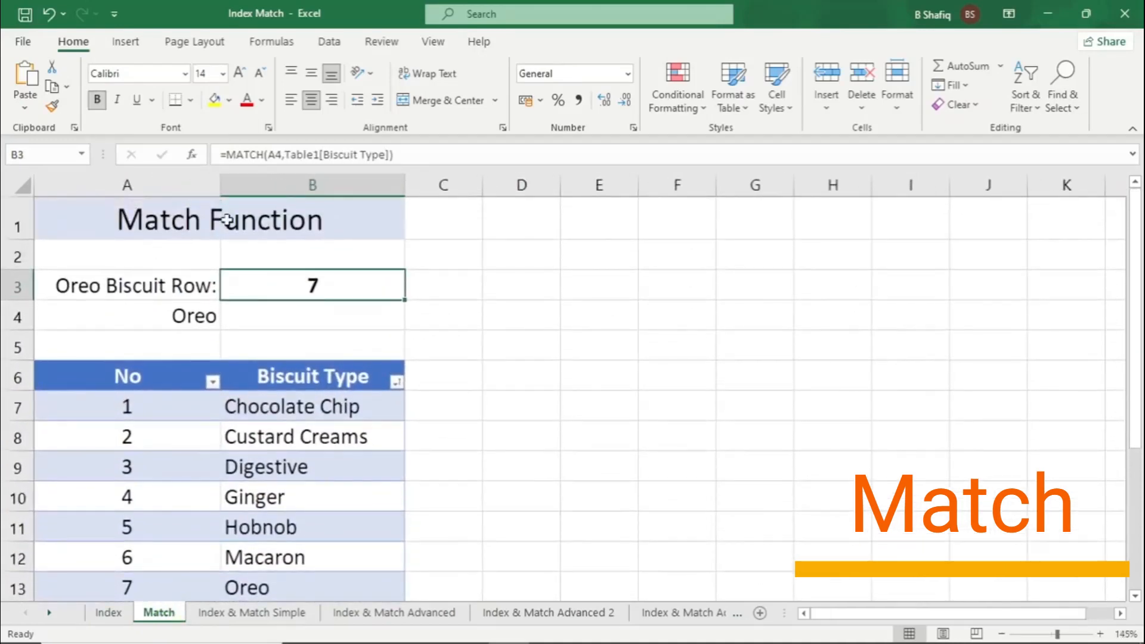
left_click(228, 220)
scroll(337, 287, "down", 1, "ctrl")
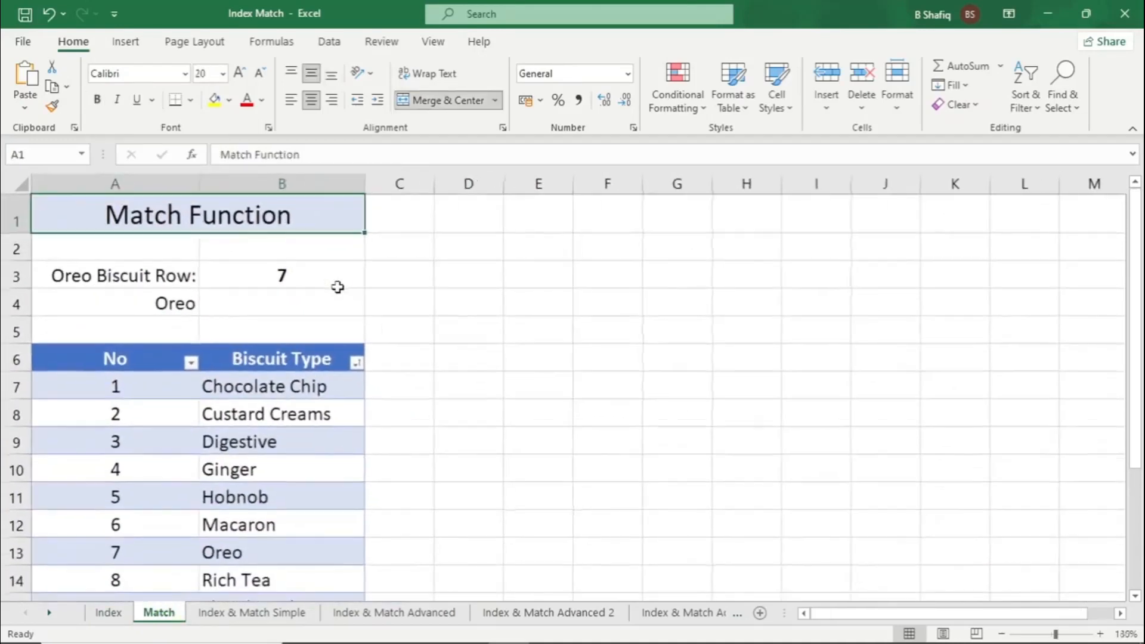
left_click(312, 271)
key("Delete")
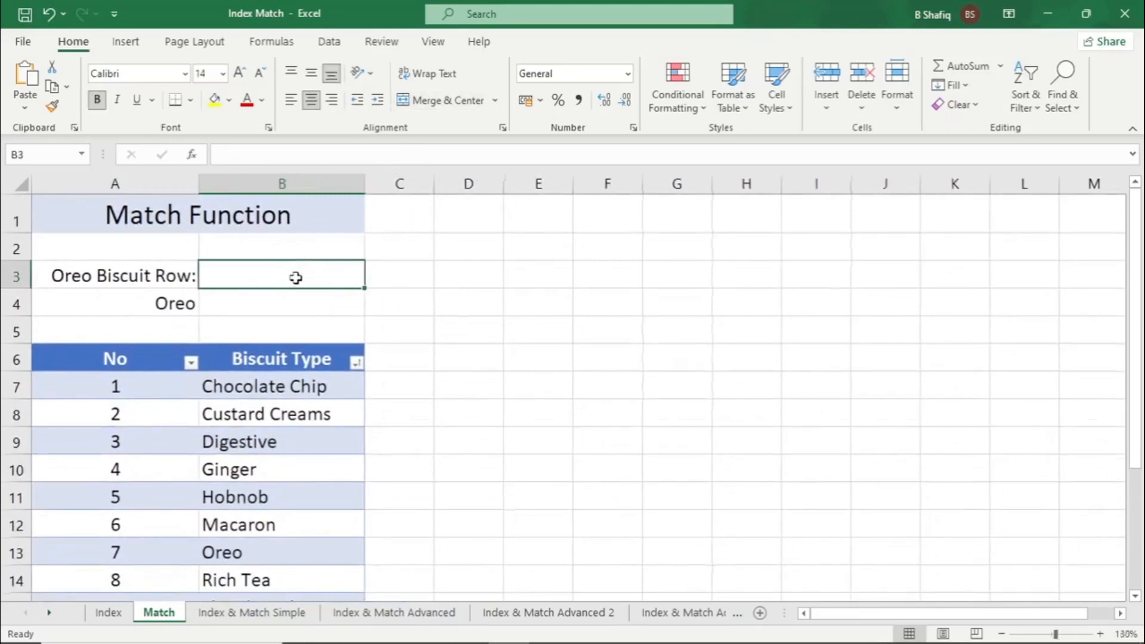
scroll(292, 295, "down", 1)
scroll(325, 292, "up", 1)
left_click(131, 279)
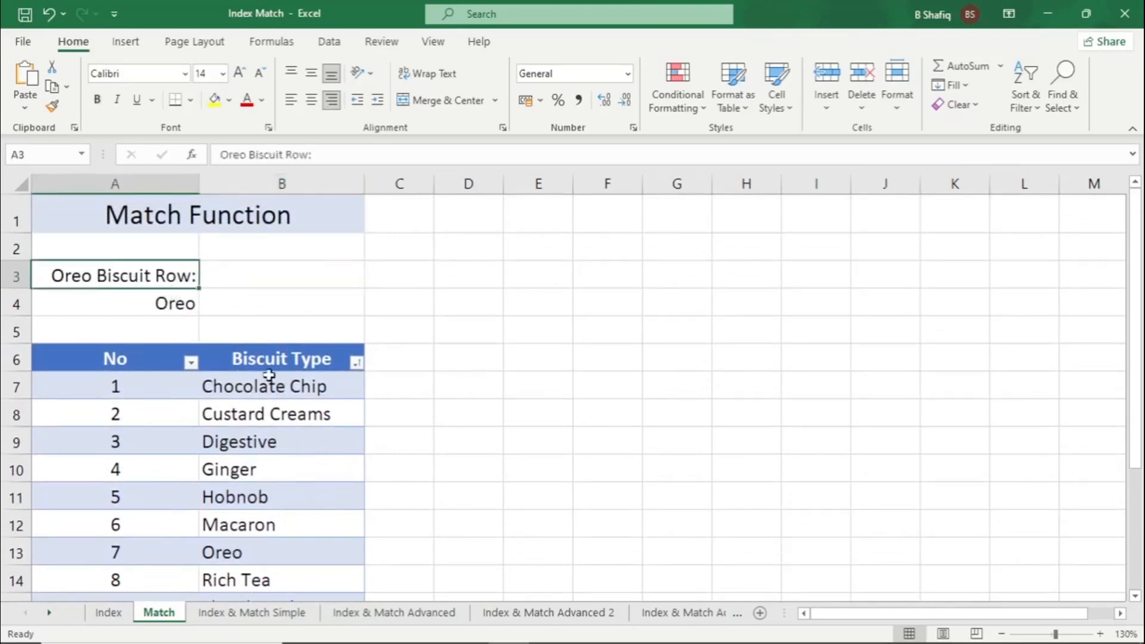
Examine the Biscuit Type list and Oreo's row number against the Oreo lookup cell A4 on the Match sheet
scroll(269, 374, "down", 1)
left_click_drag(294, 301, 297, 541)
scroll(297, 468, "up", 1)
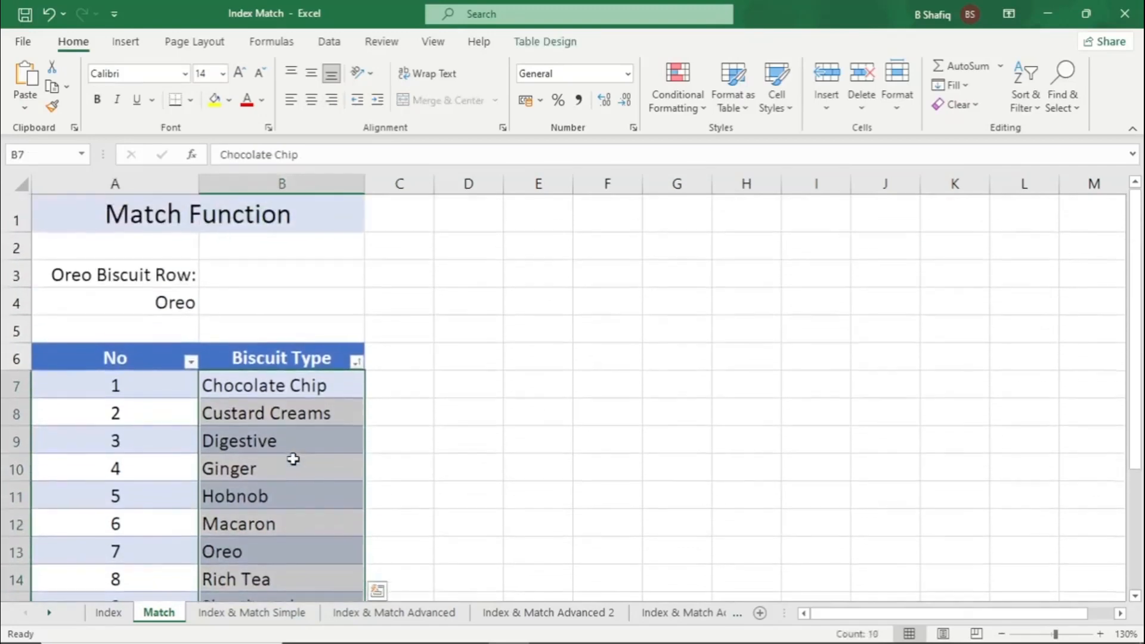
left_click(239, 297)
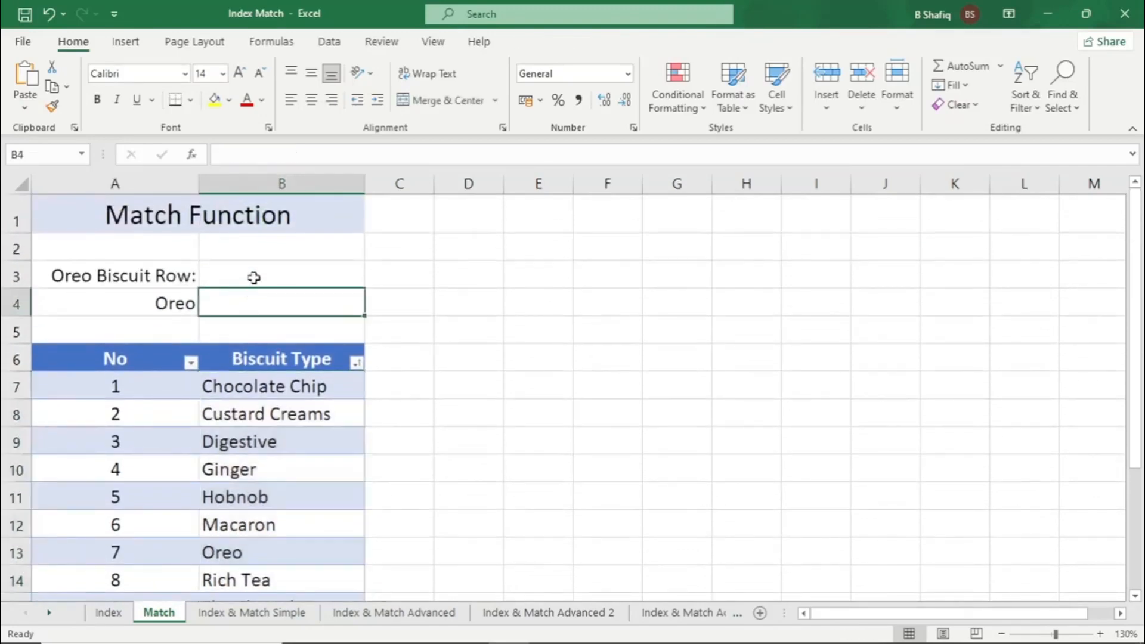
left_click(178, 307)
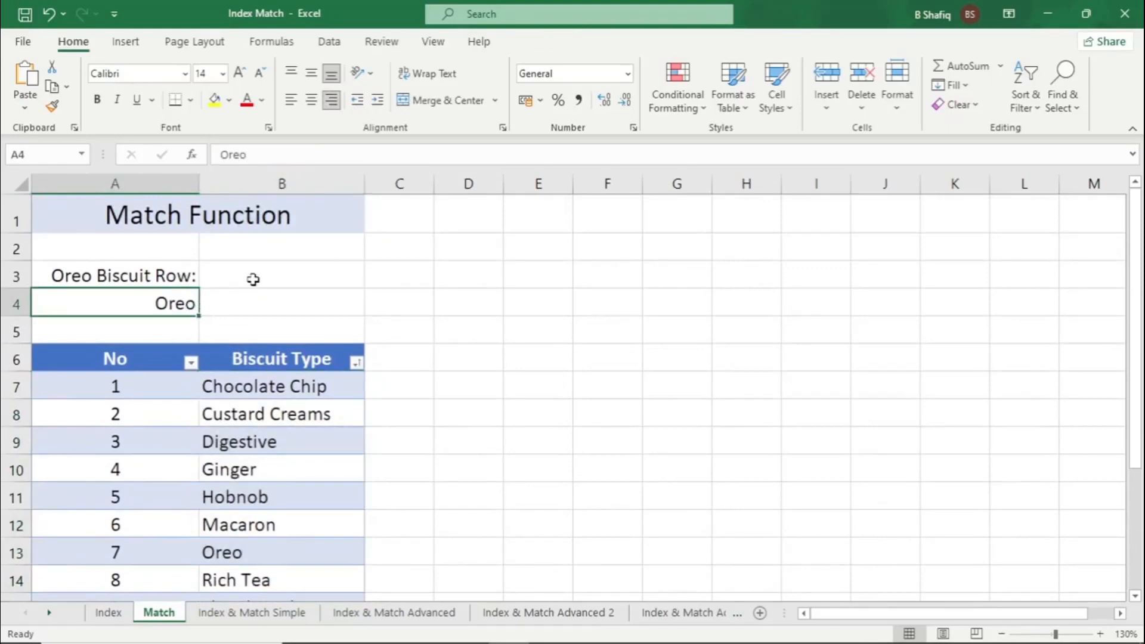
scroll(192, 430, "down", 1)
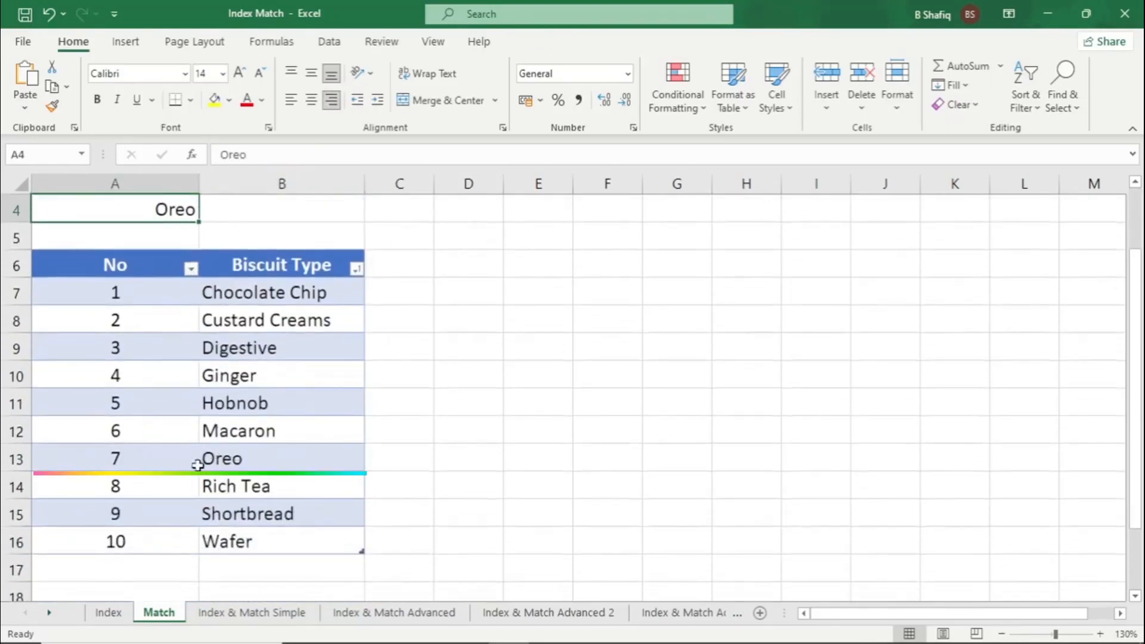
left_click_drag(257, 460, 179, 459)
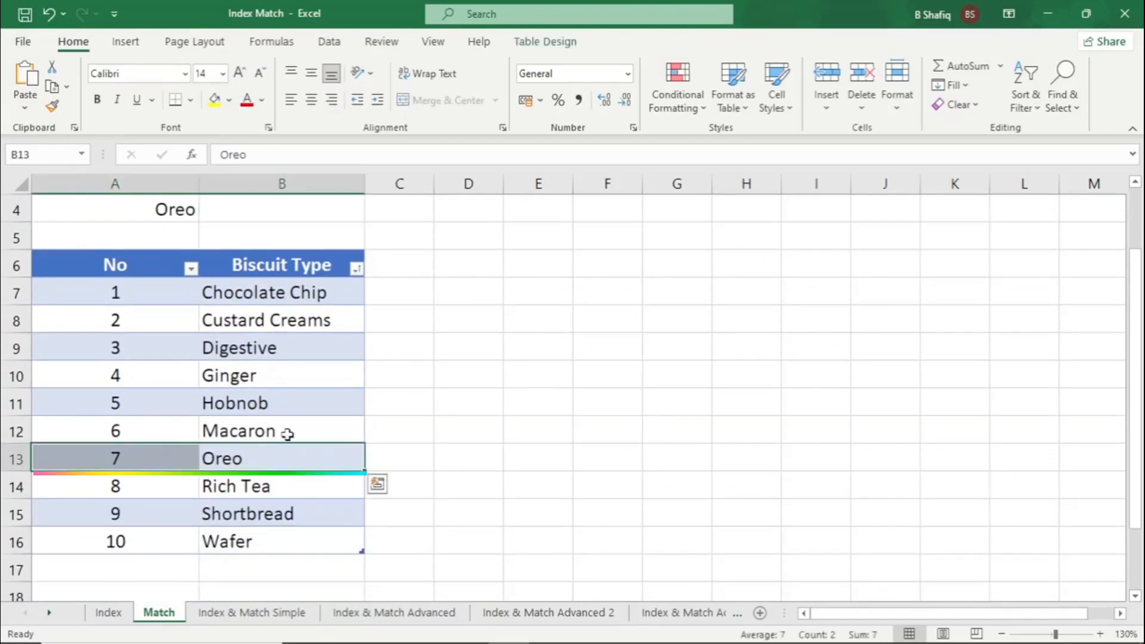
scroll(304, 420, "up", 1)
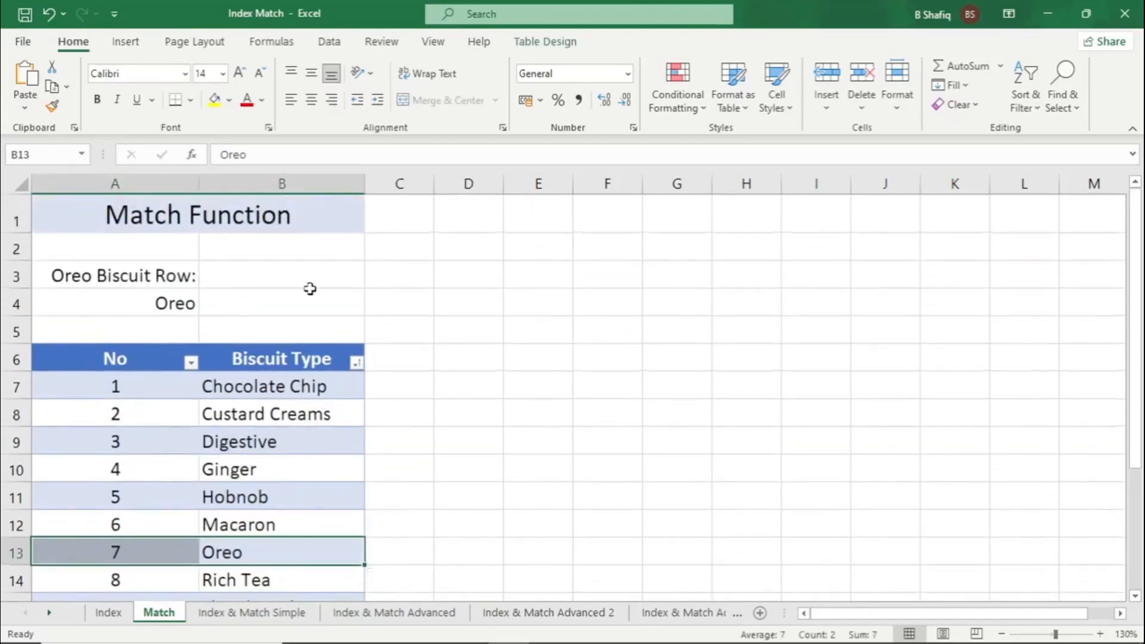
scroll(309, 290, "down", 1)
Search for the Match function and insert MATCH in cell B3 beside Oreo Biscuit Row
left_click(232, 268)
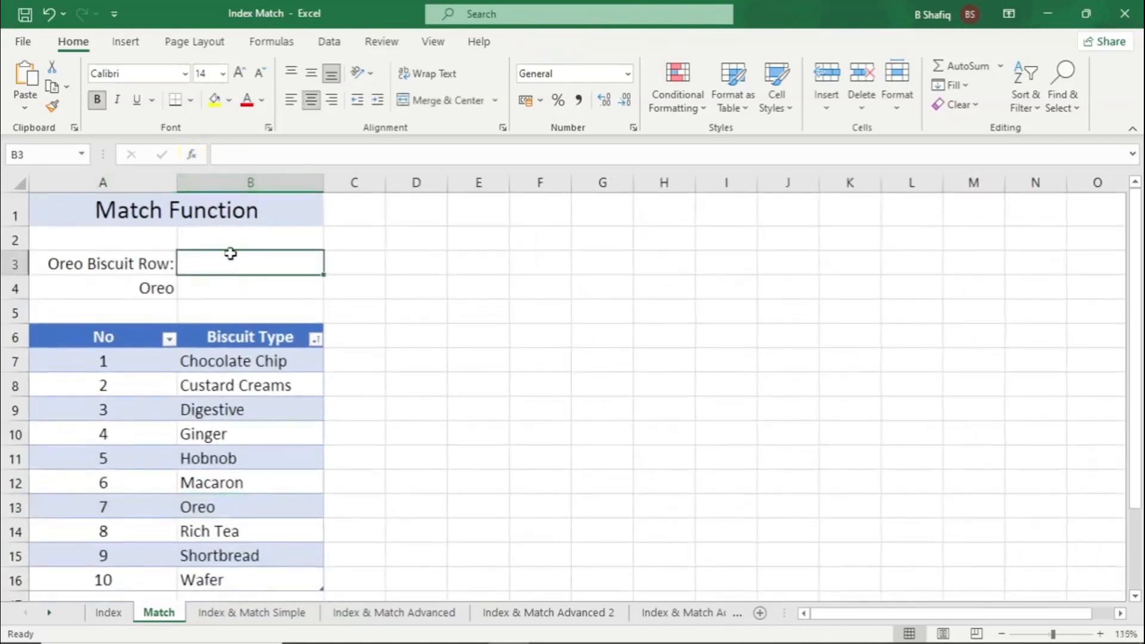
left_click(190, 158)
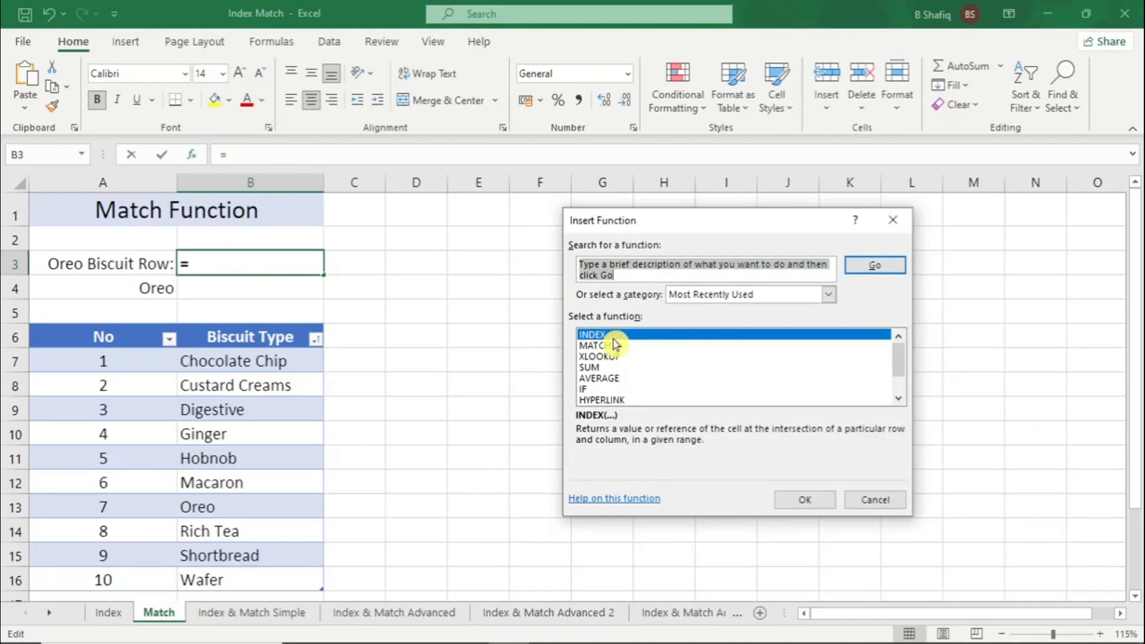
type("Match")
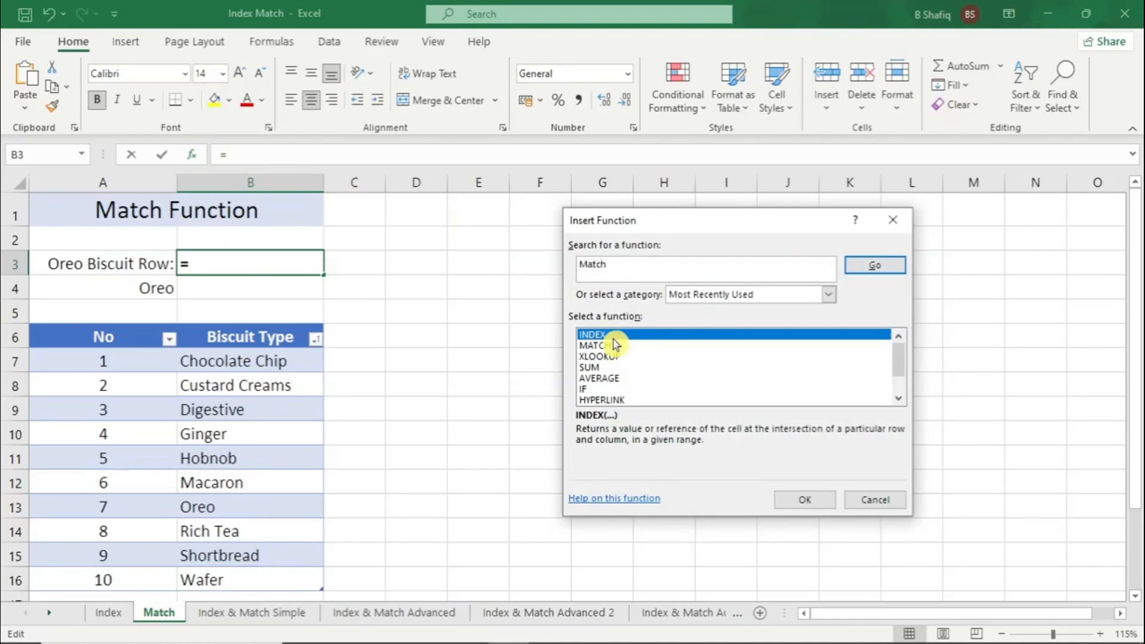
left_click(875, 265)
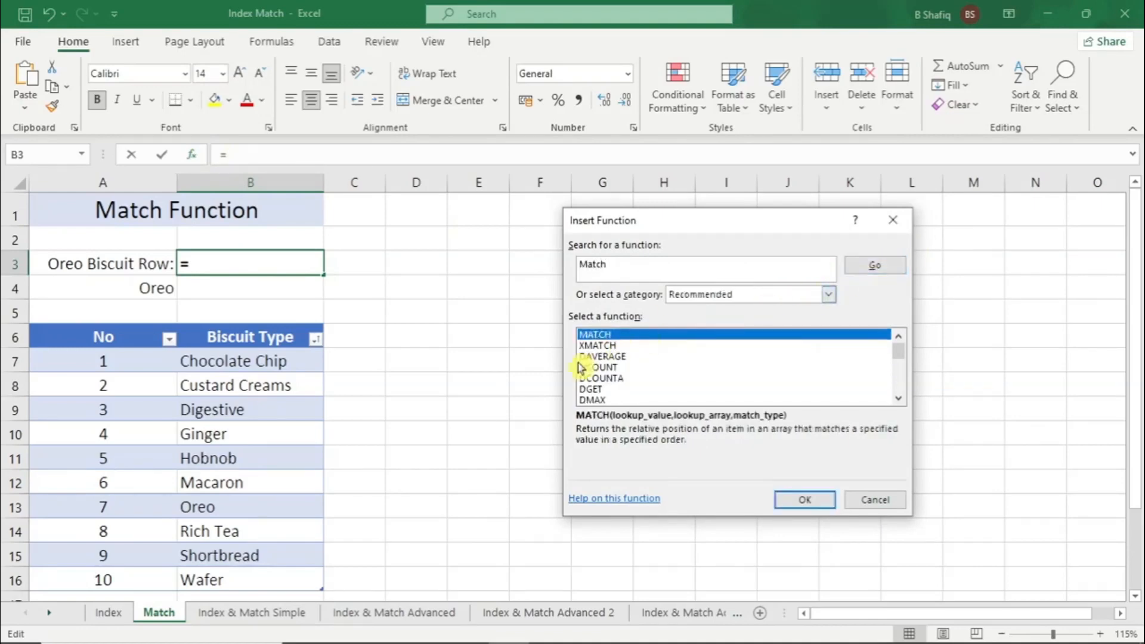
double_click(586, 339)
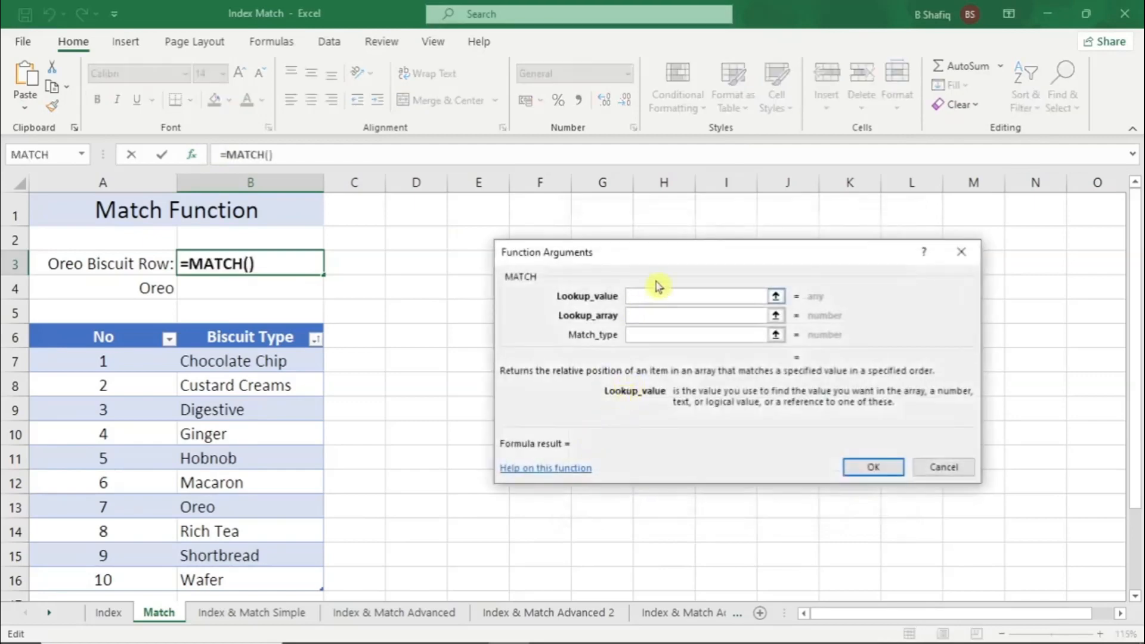
Set the MATCH lookup value to A4 and the lookup array to Table1[Biscuit Type], leave the match type blank, and confirm the formula
left_click_drag(670, 256, 534, 253)
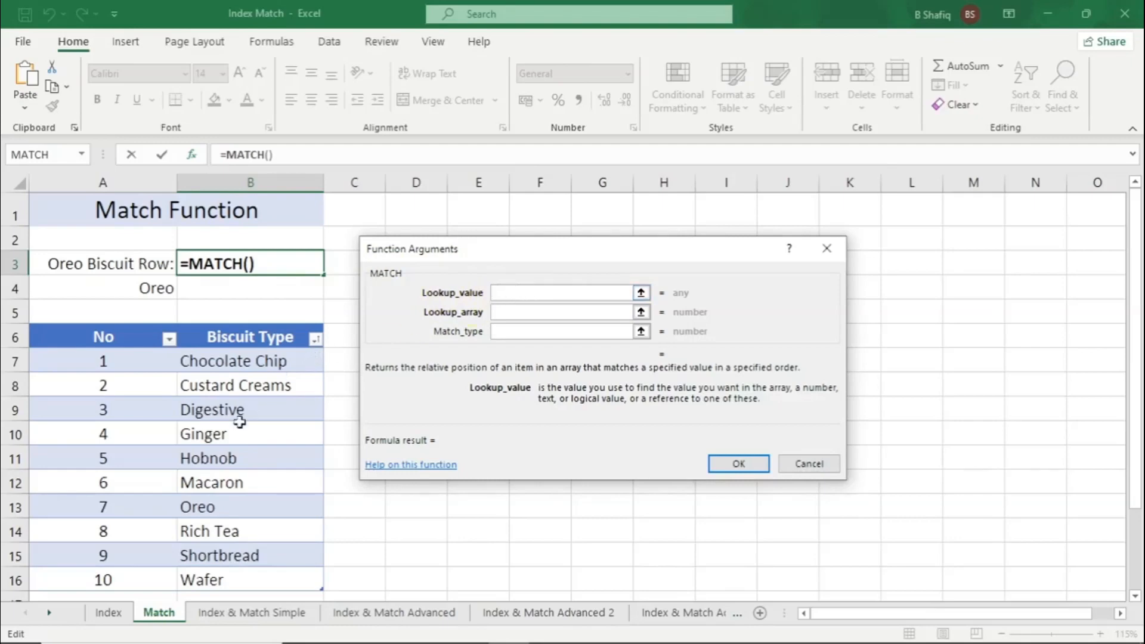
left_click(149, 292)
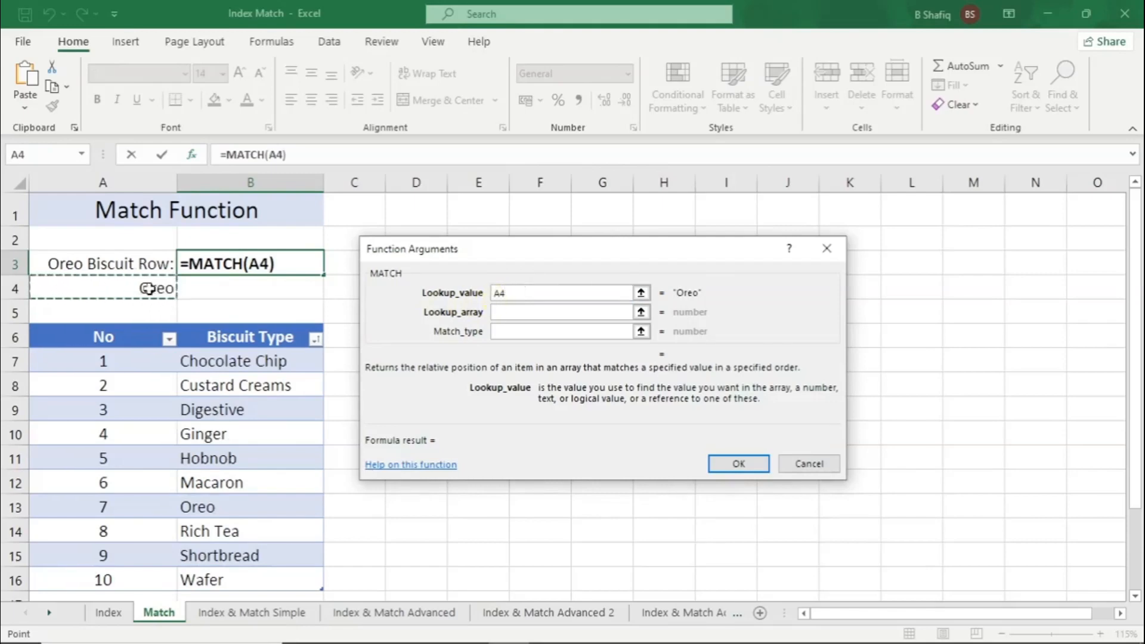
left_click(506, 312)
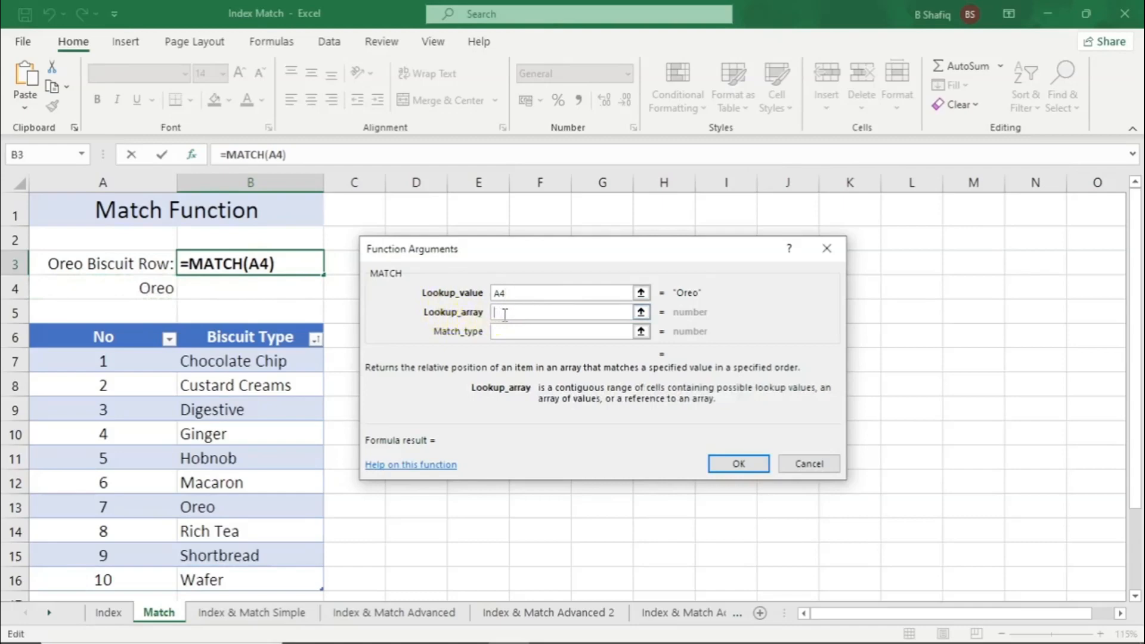
scroll(288, 368, "down", 1)
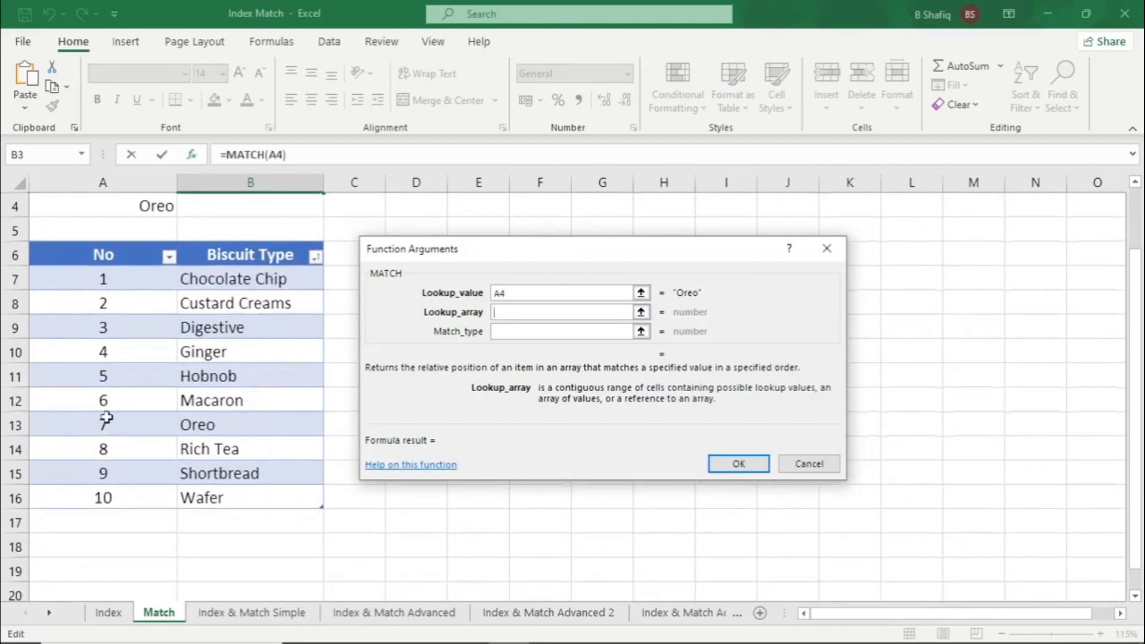
left_click_drag(246, 282, 244, 503)
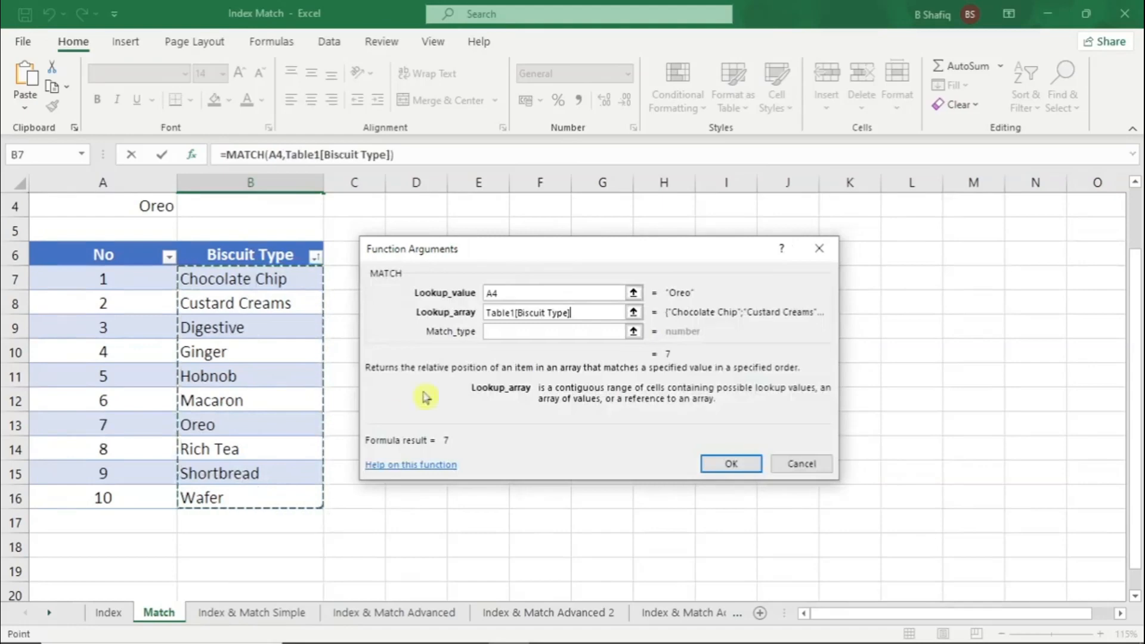
left_click(498, 332)
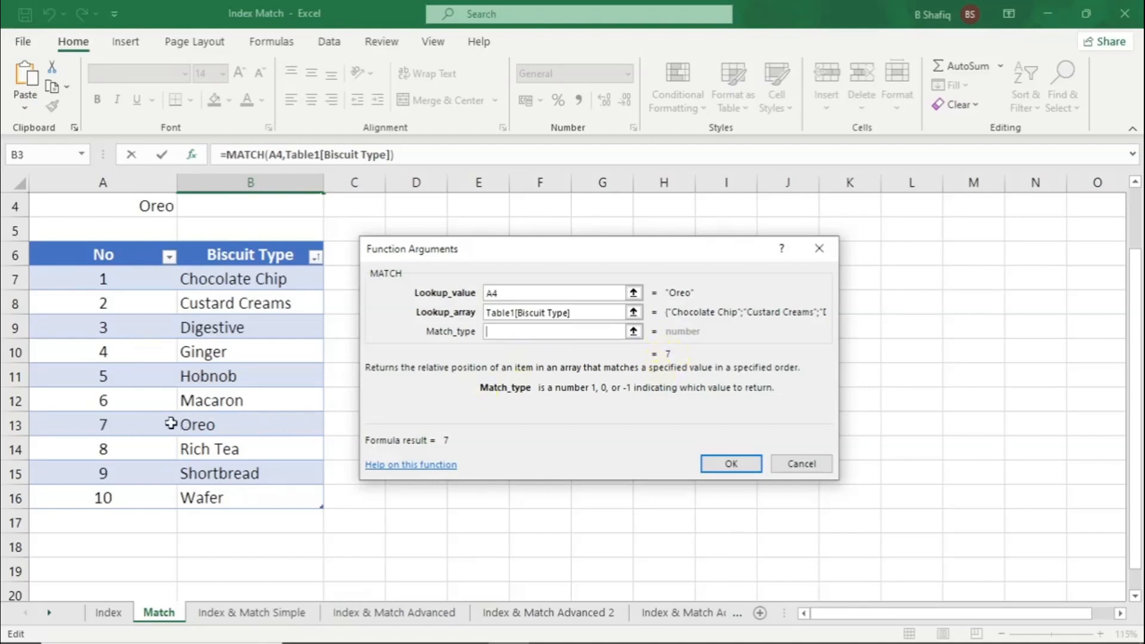
left_click(724, 464)
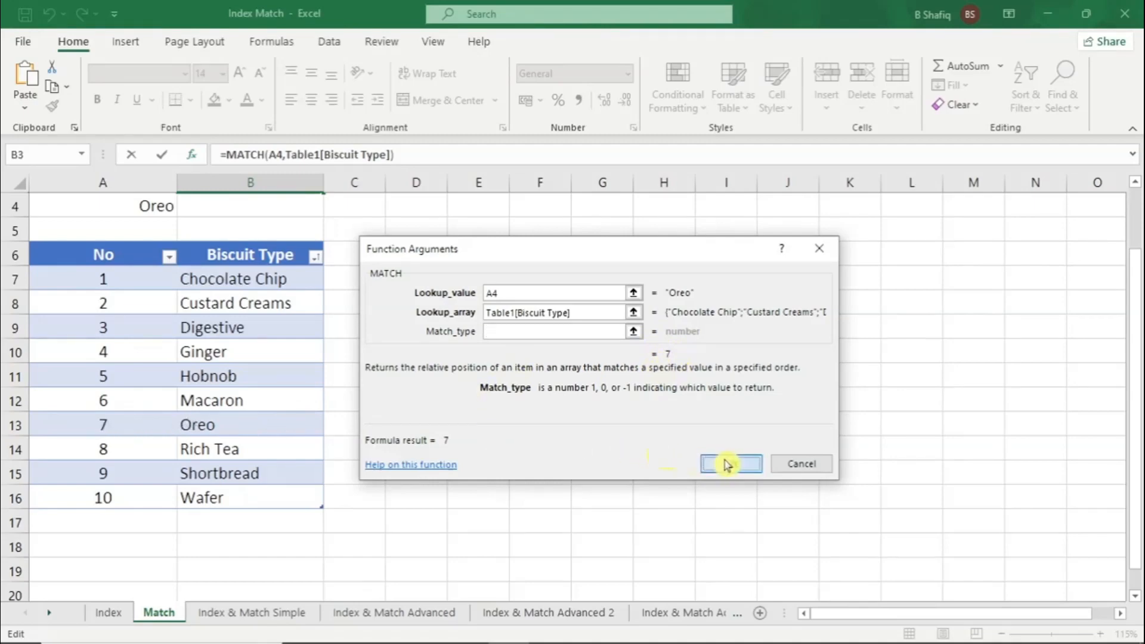
Change the lookup biscuit in A4 to Wafer and compare the MATCH result in B3 with the table
scroll(460, 366, "up", 1)
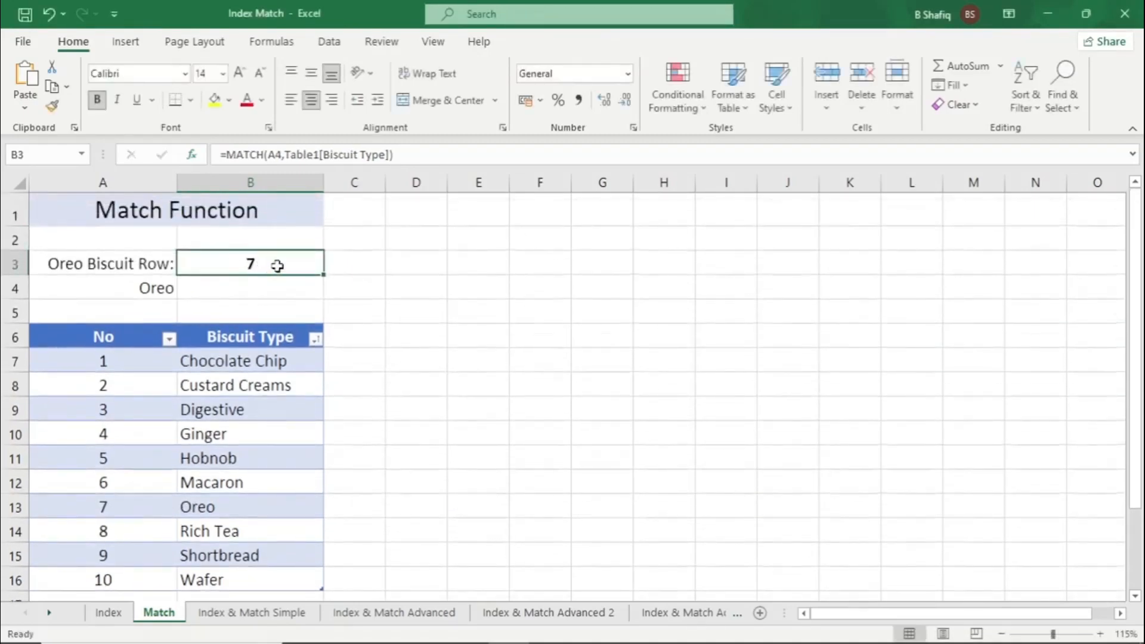
scroll(321, 288, "down", 1)
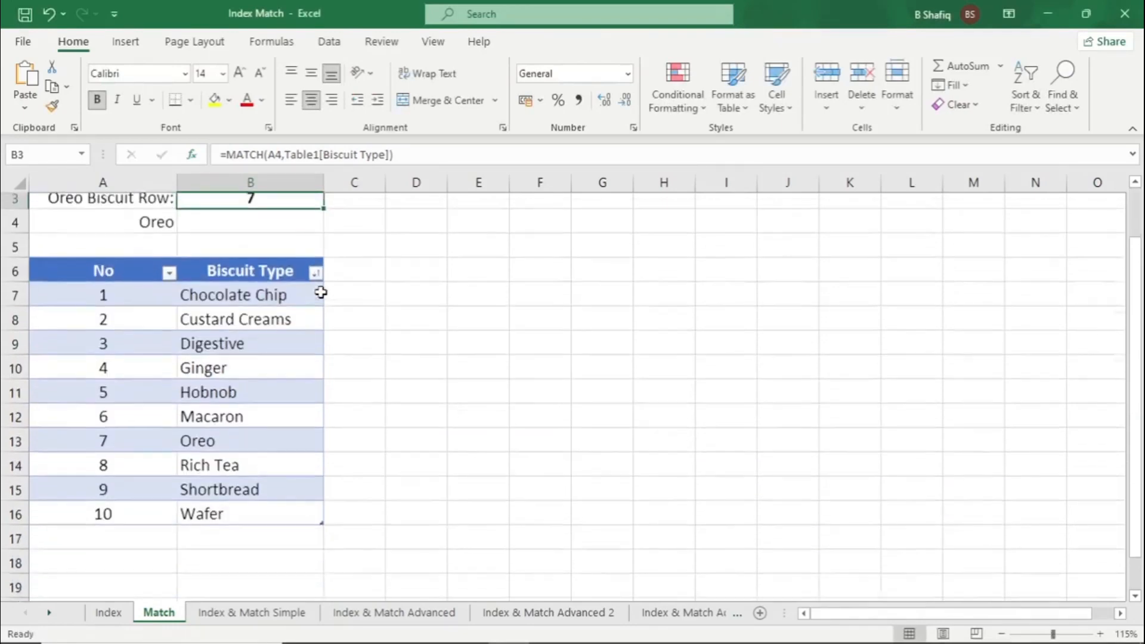
scroll(320, 289, "up", 1)
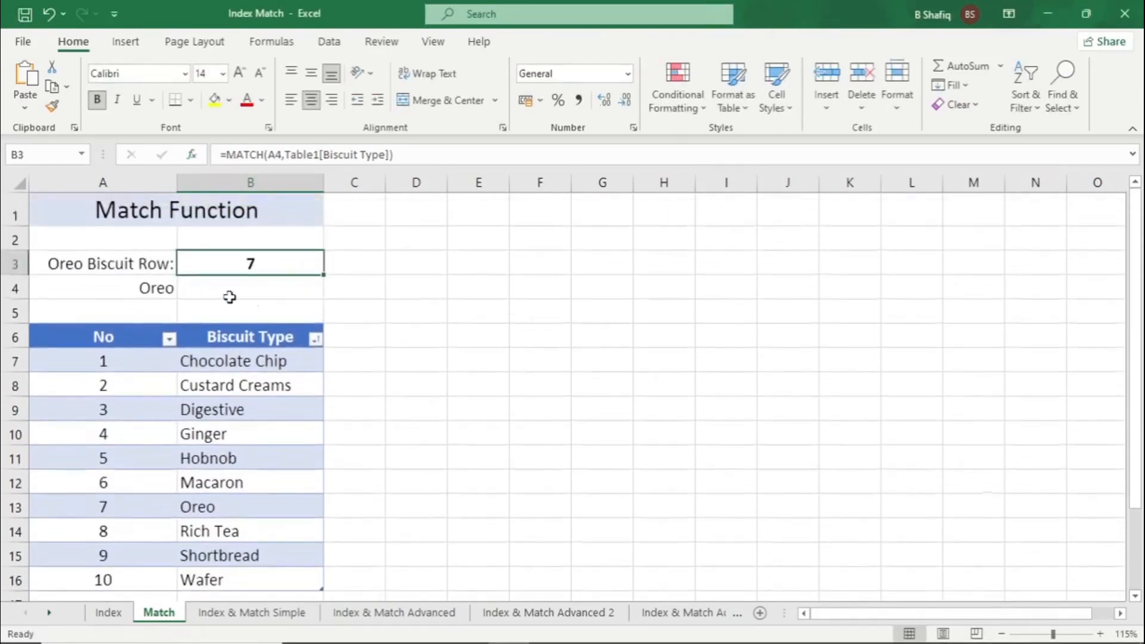
left_click(140, 287)
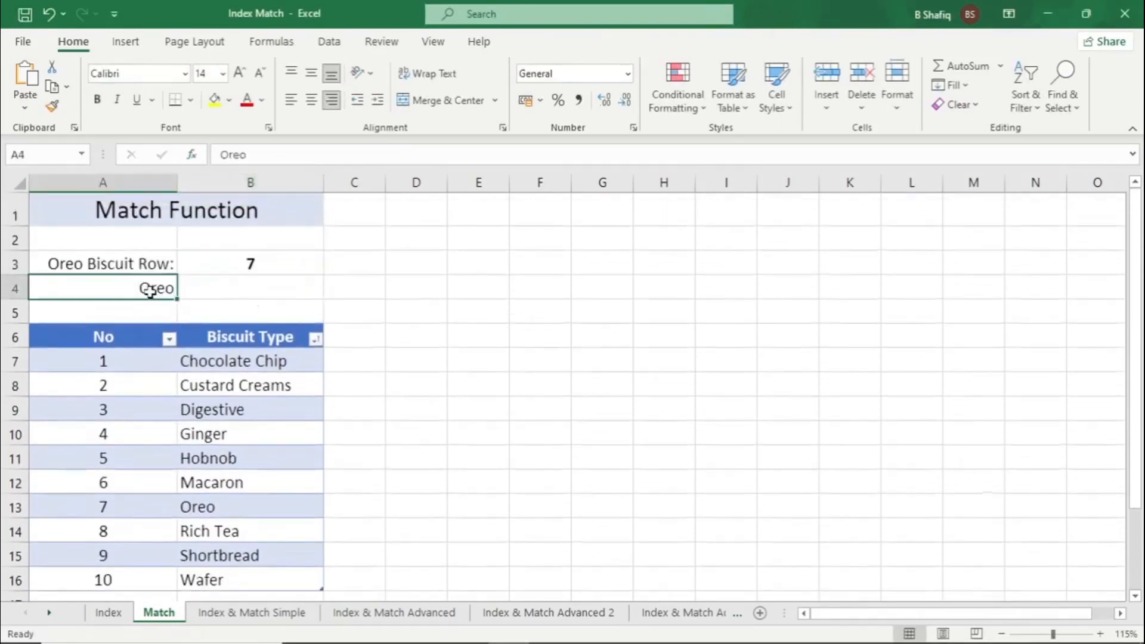
type("Wafer")
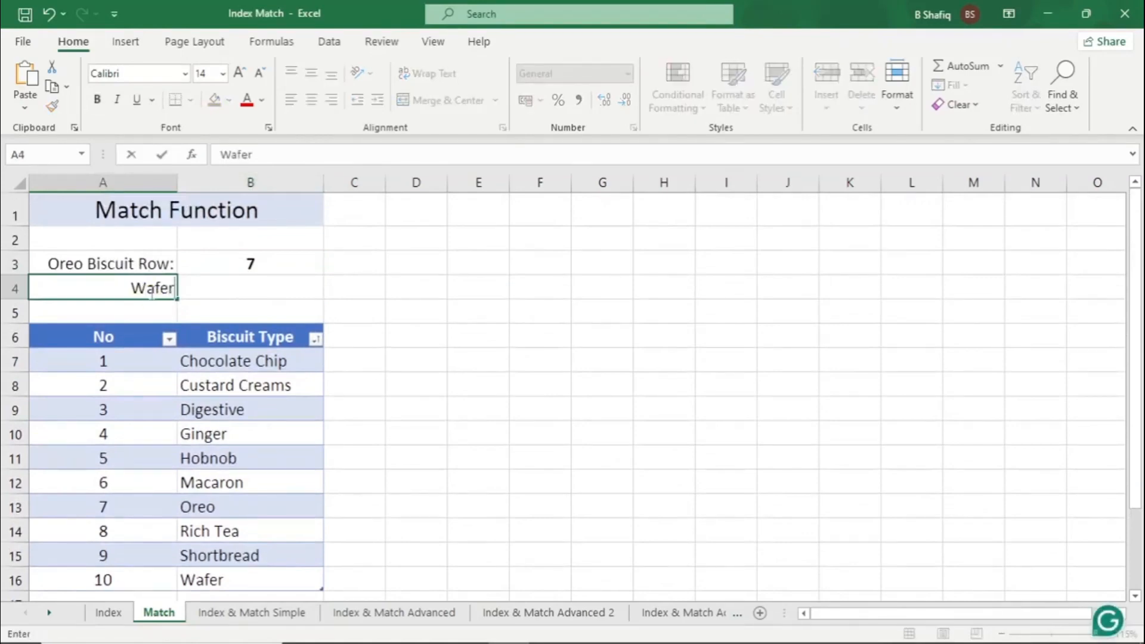
key("Return")
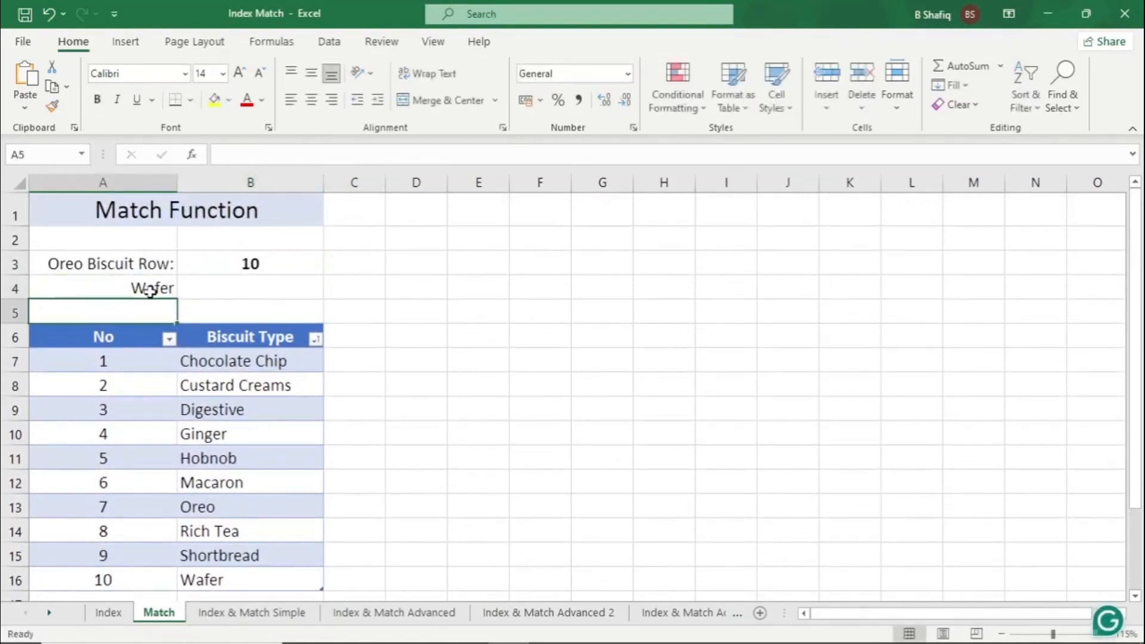
left_click(276, 266)
scroll(313, 367, "down", 2)
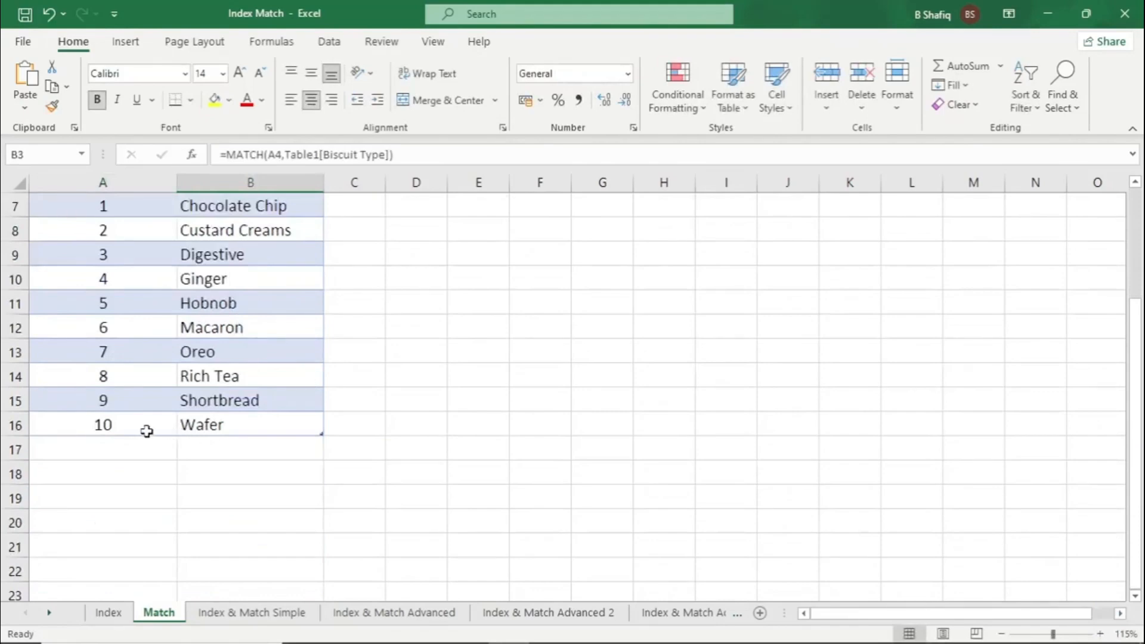
scroll(250, 427, "up", 2)
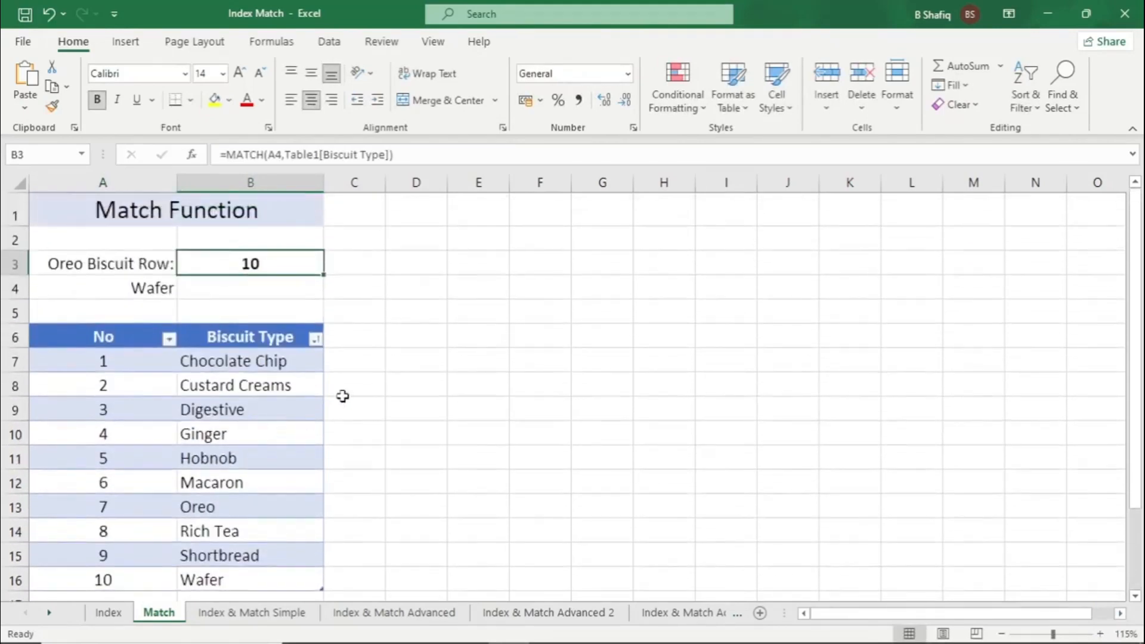
Open the Index & Match Simple sheet and review its title, Biscuit Type column and Revenue column
scroll(343, 396, "down", 1)
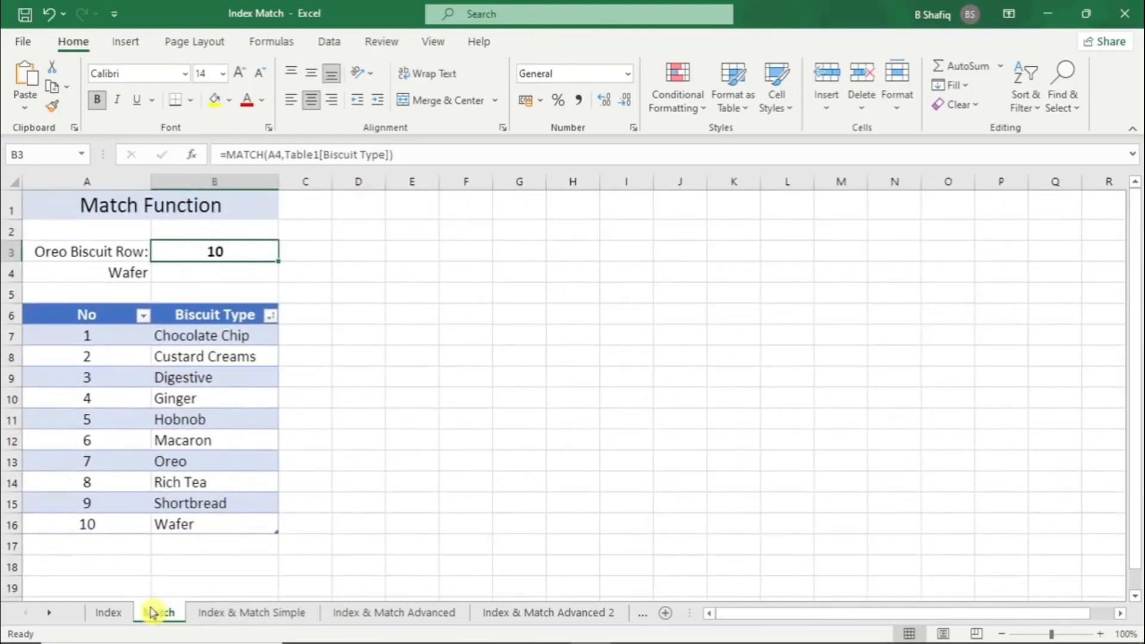
left_click(273, 613)
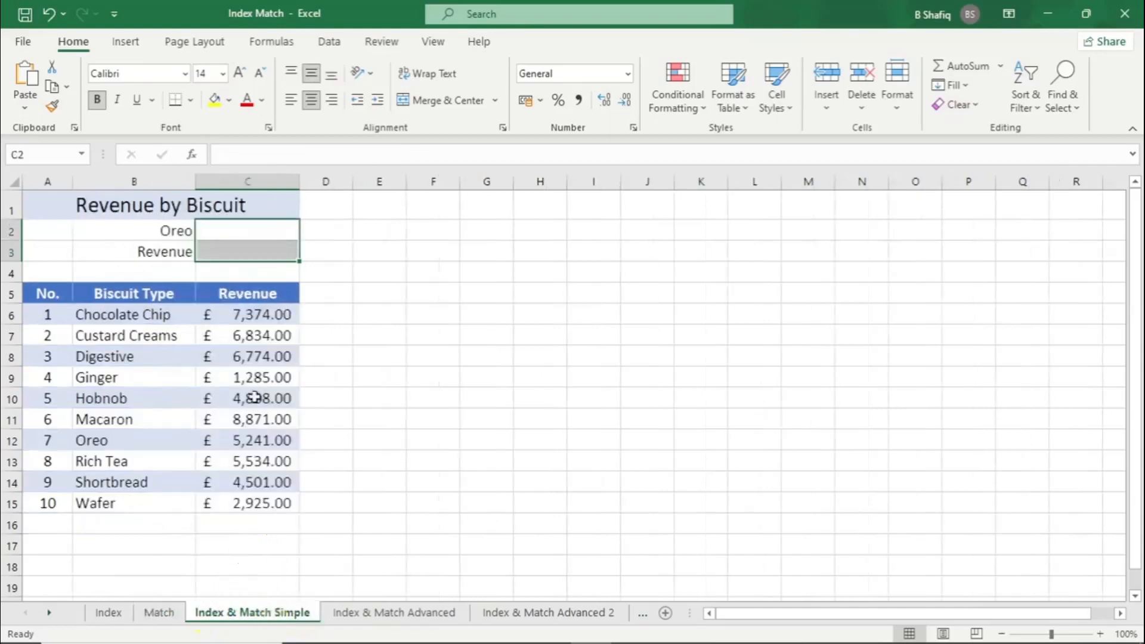
left_click(247, 233)
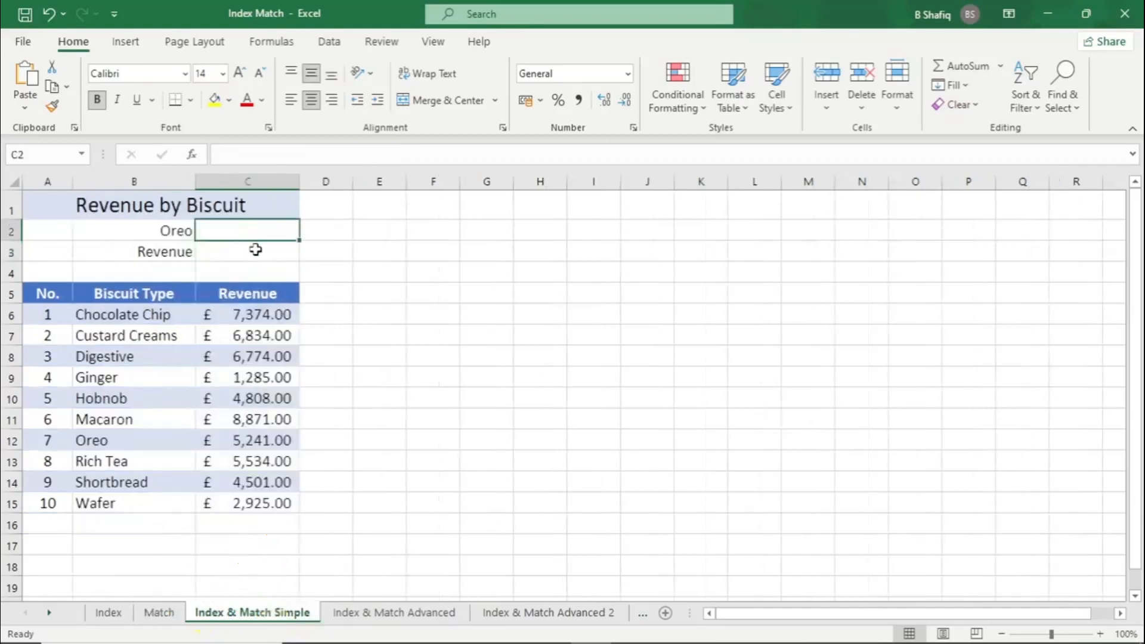
left_click(137, 202)
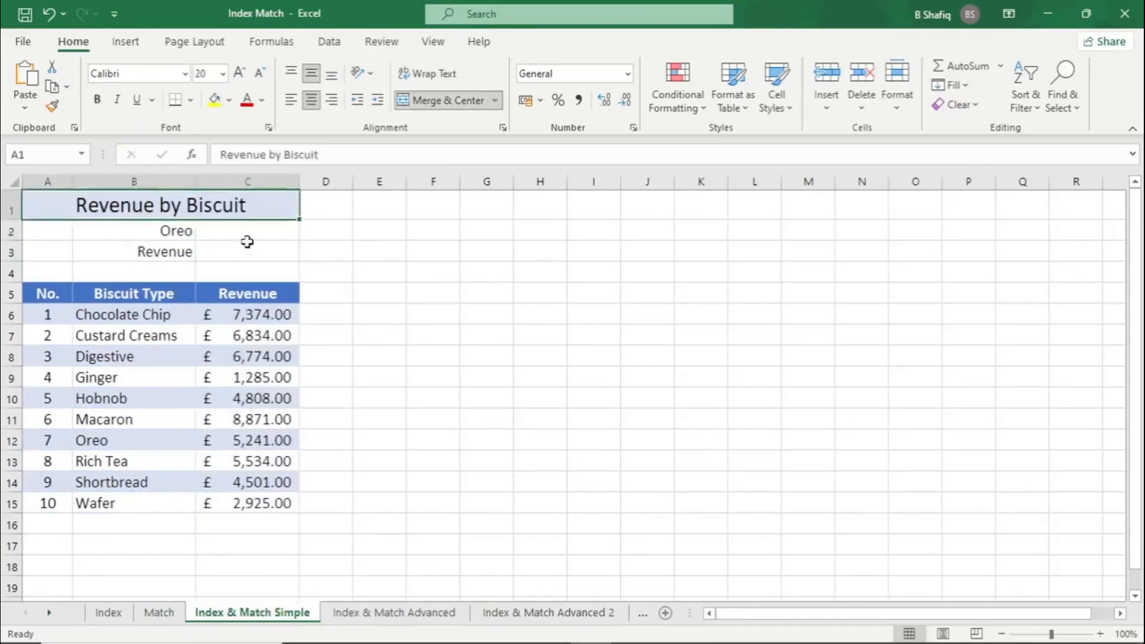
left_click_drag(142, 305, 134, 506)
left_click_drag(250, 320, 255, 504)
left_click(159, 393)
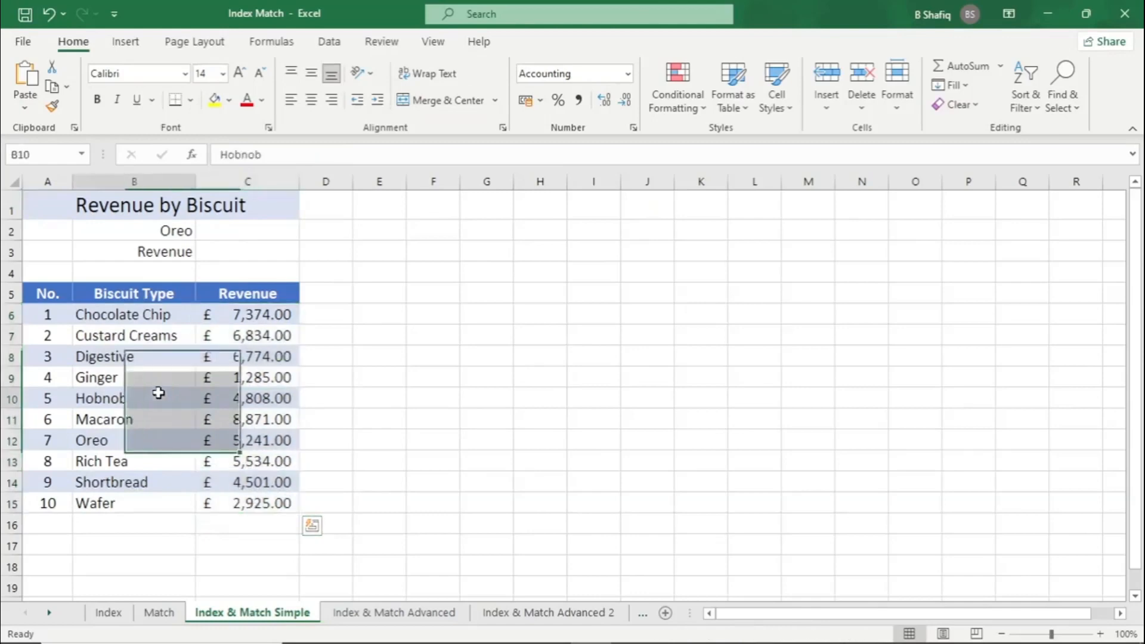
Examine Oreo's number and revenue in the table against the Oreo lookup label in B2
left_click(94, 440)
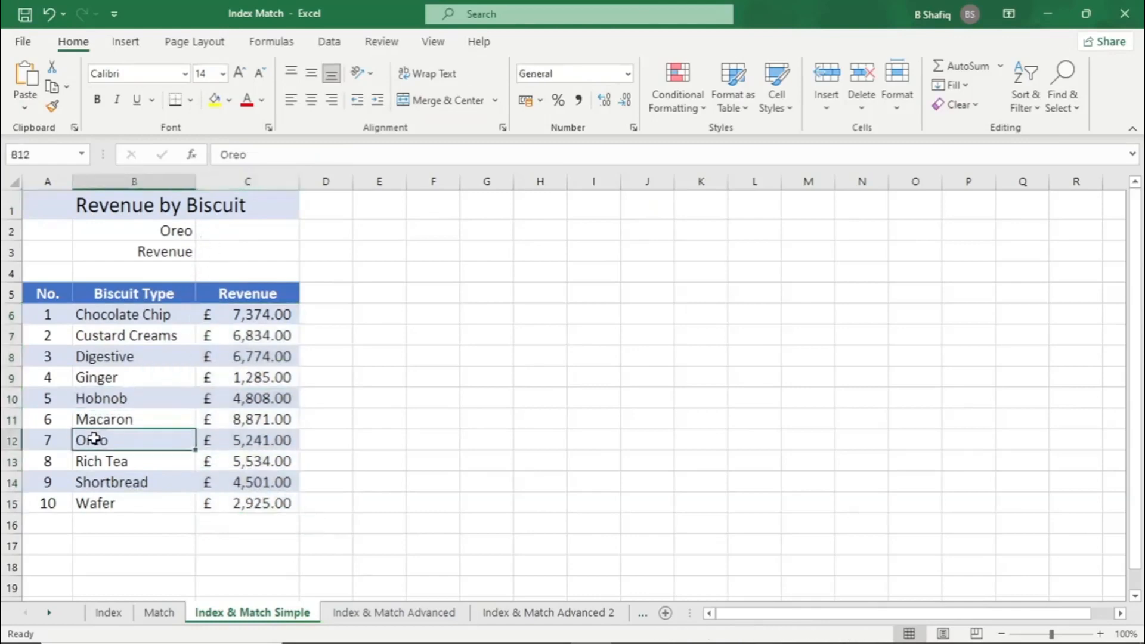
left_click(248, 440)
left_click(189, 441, "shift")
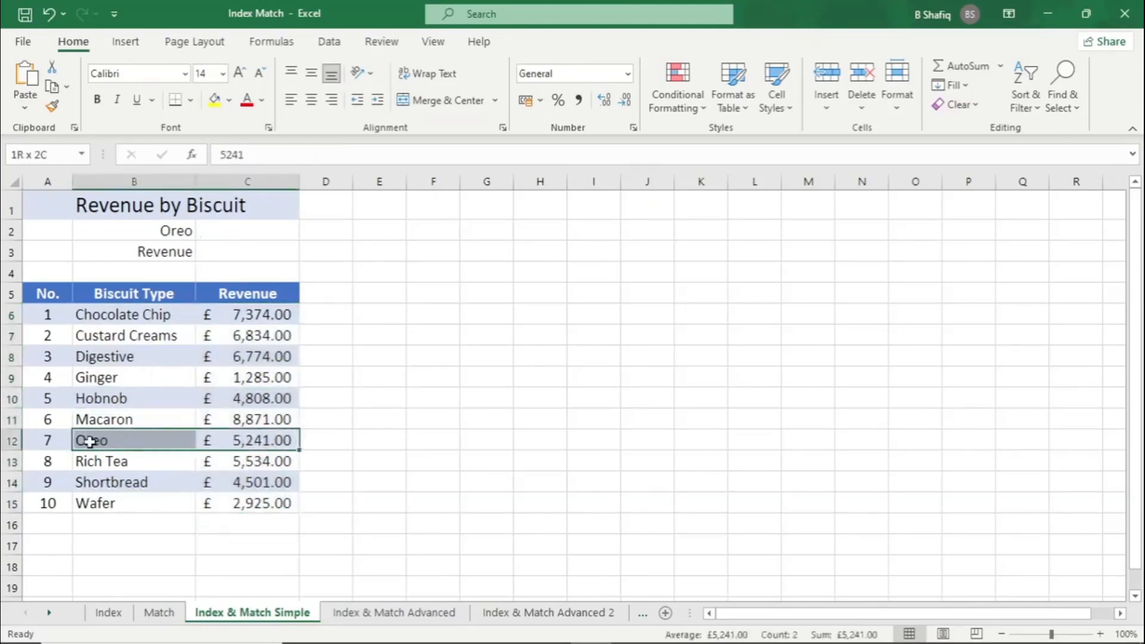
left_click(182, 232)
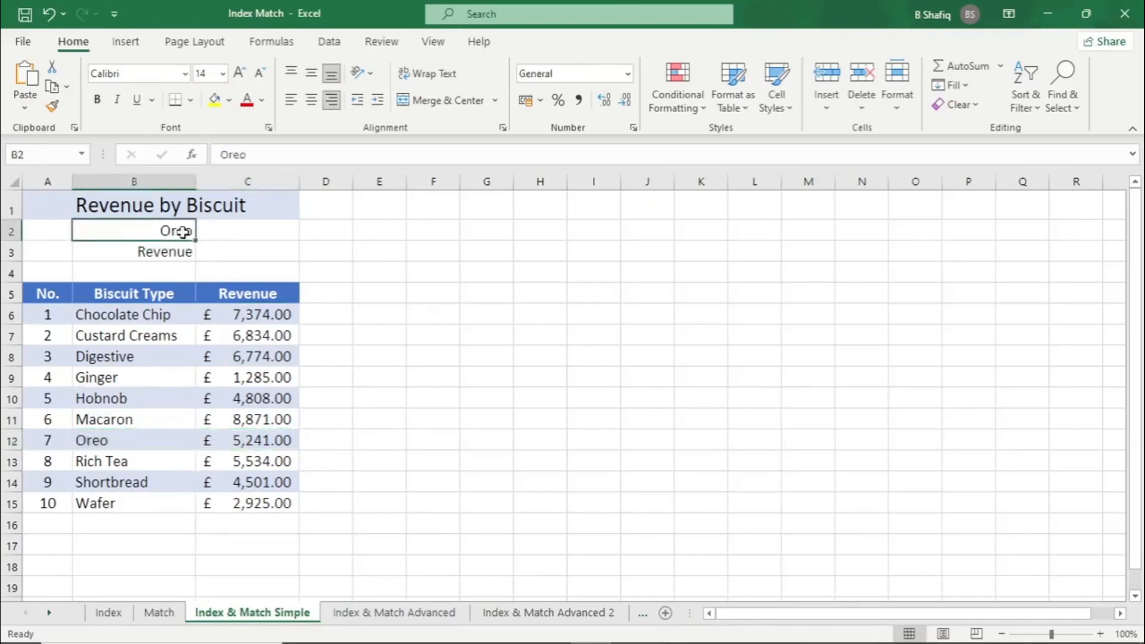
left_click_drag(59, 439, 92, 441)
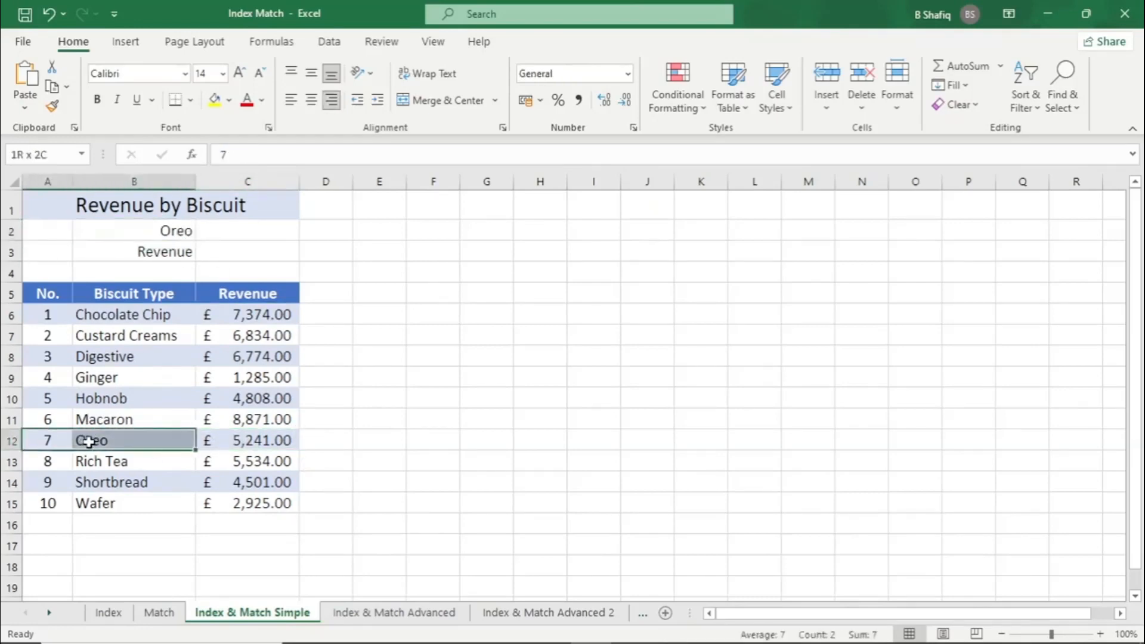
Search for the MATCH function and insert it into cell C2 beside the Oreo label
left_click(244, 232)
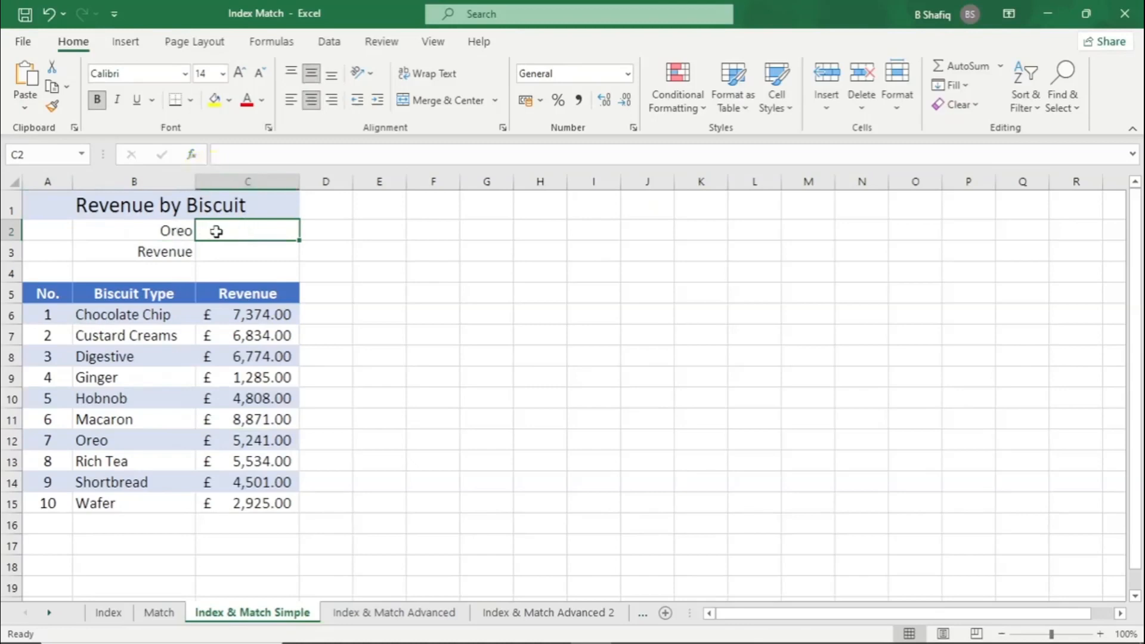
left_click(193, 154)
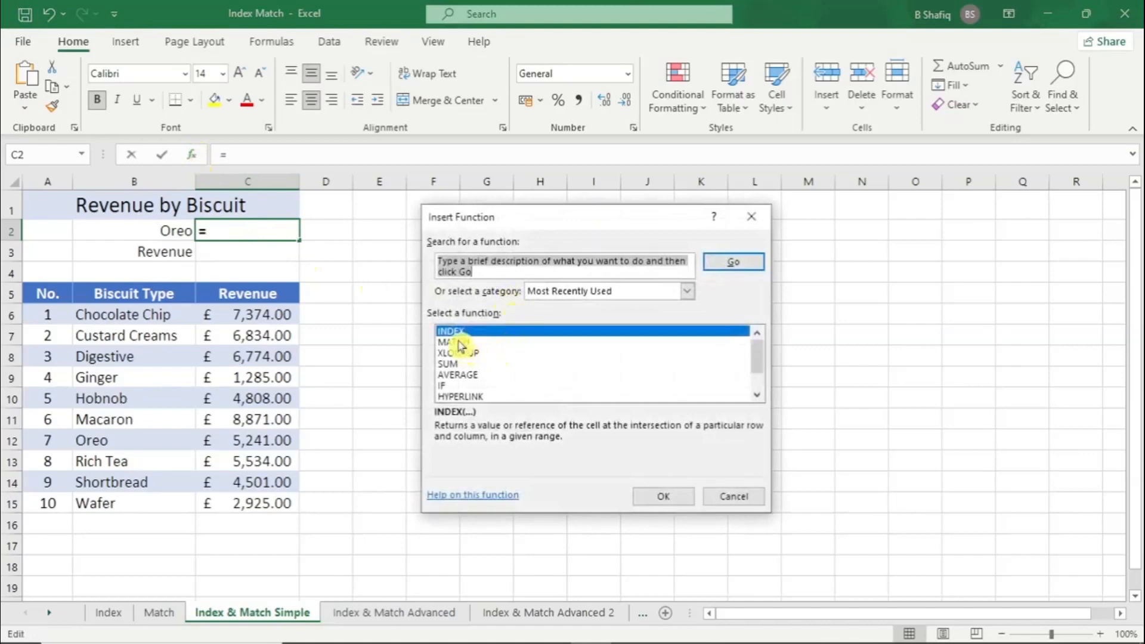
type("match")
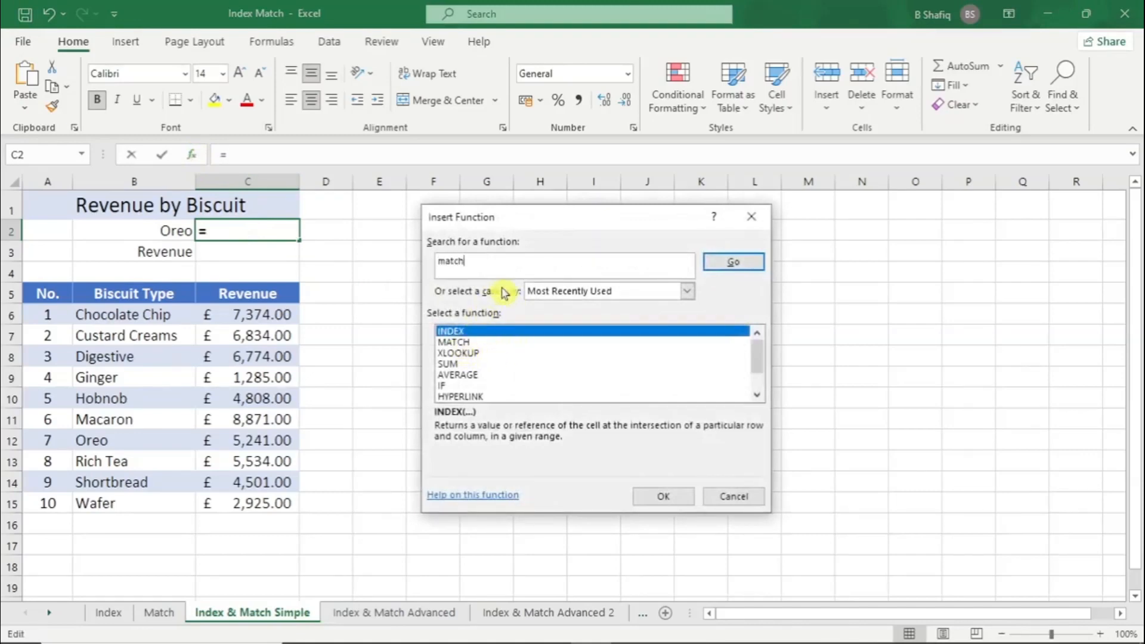
left_click(737, 262)
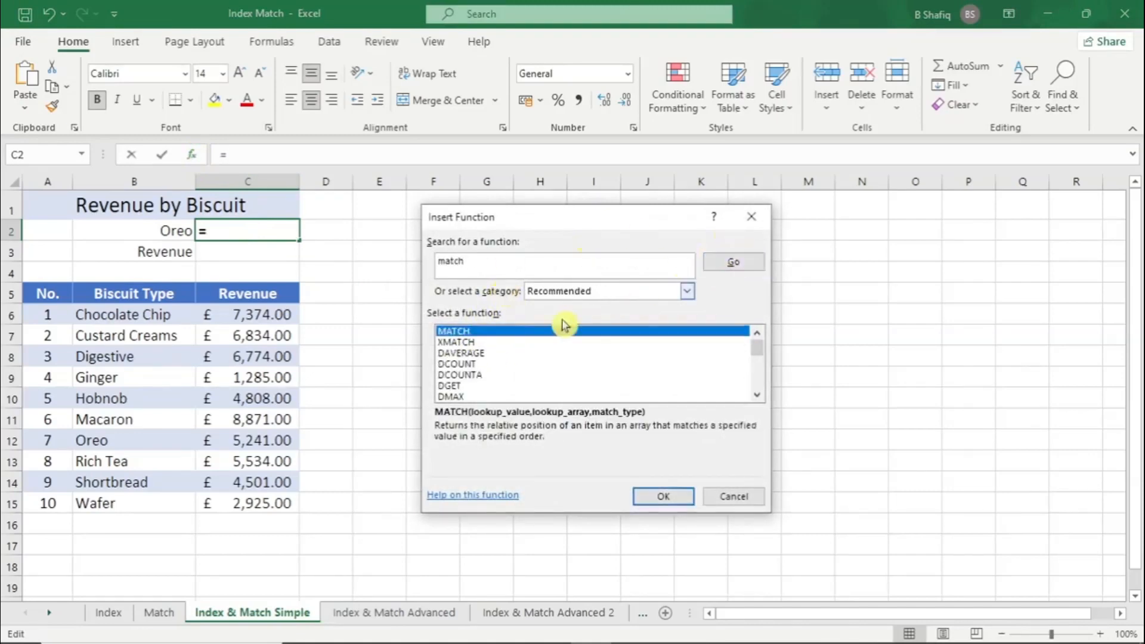
left_click(660, 496)
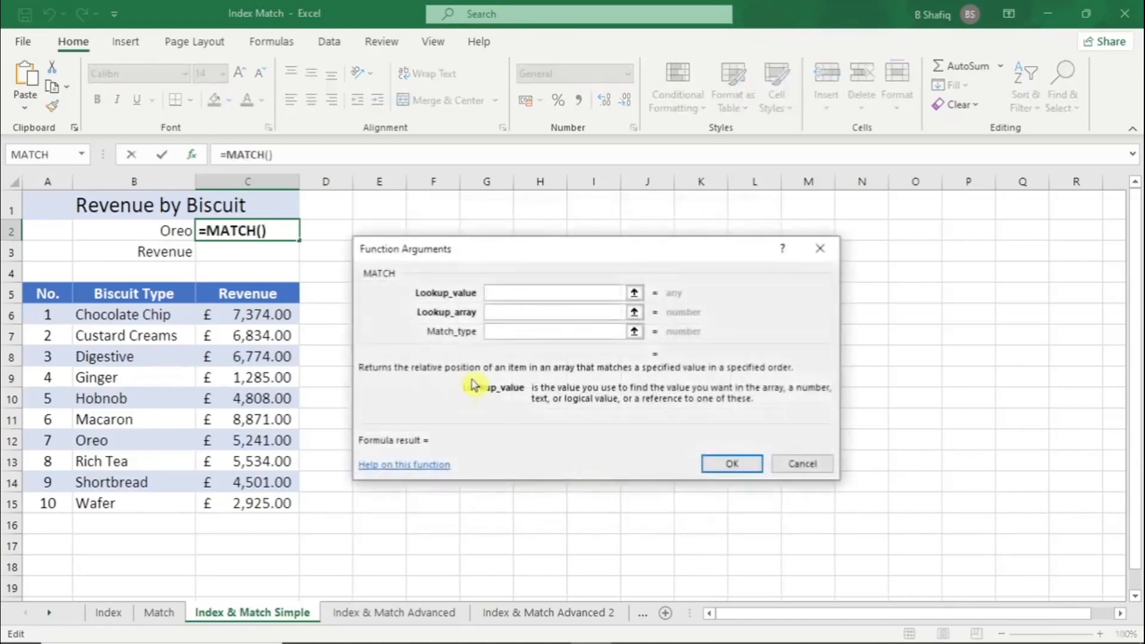
Set the MATCH lookup value to B2 and the lookup array to B6:B15, leave the match type blank, and confirm the formula
left_click_drag(501, 259, 481, 268)
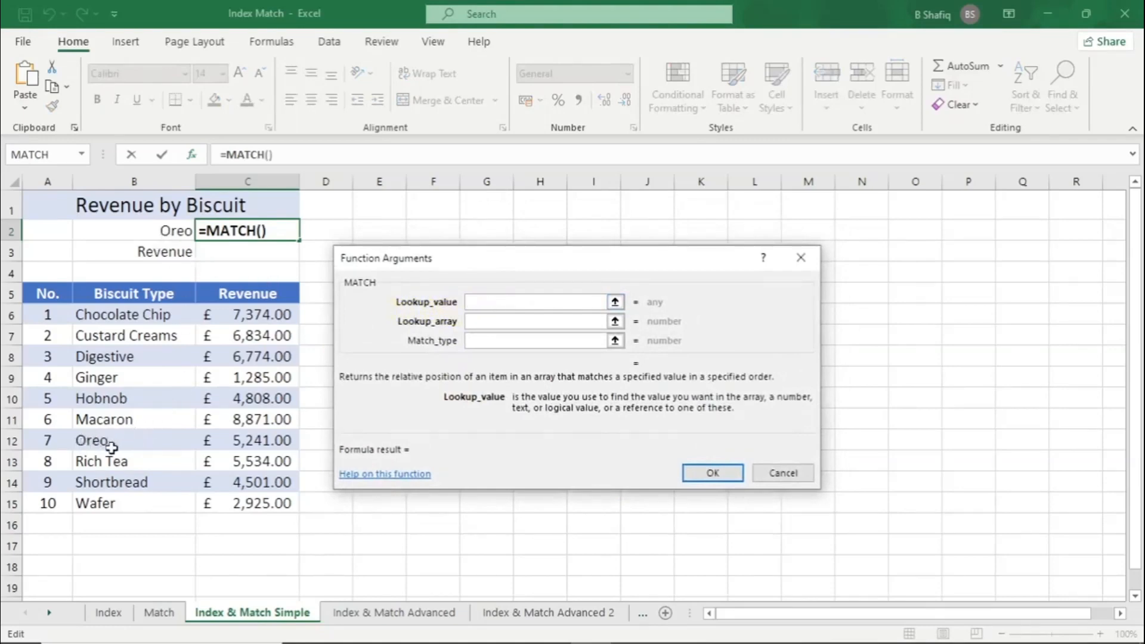
left_click(165, 232)
left_click(496, 321)
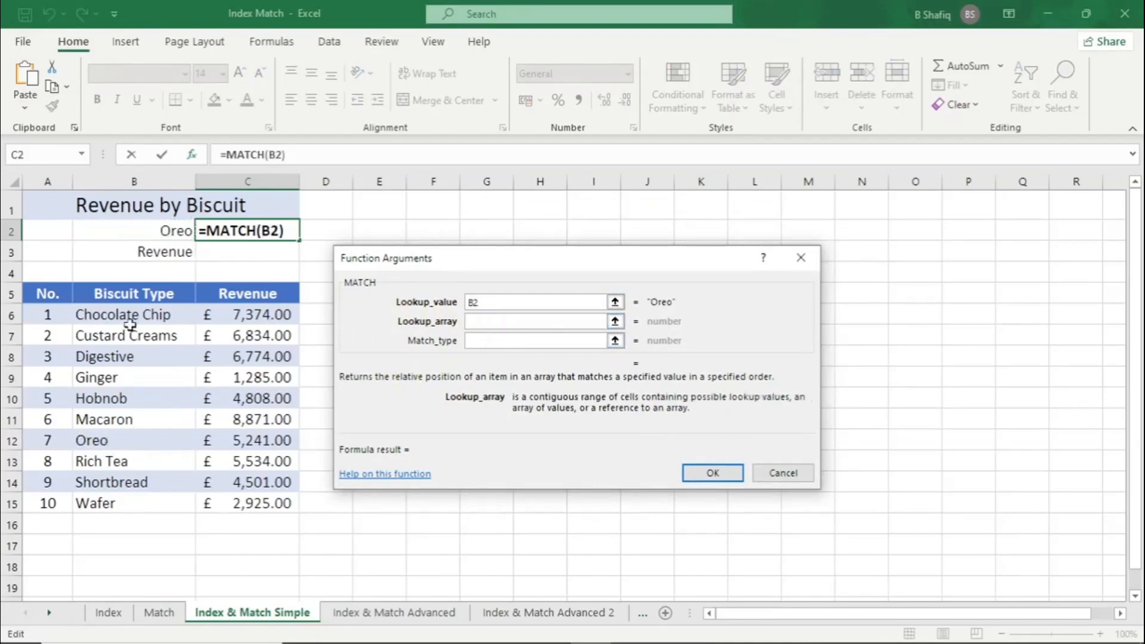
left_click_drag(130, 323, 128, 506)
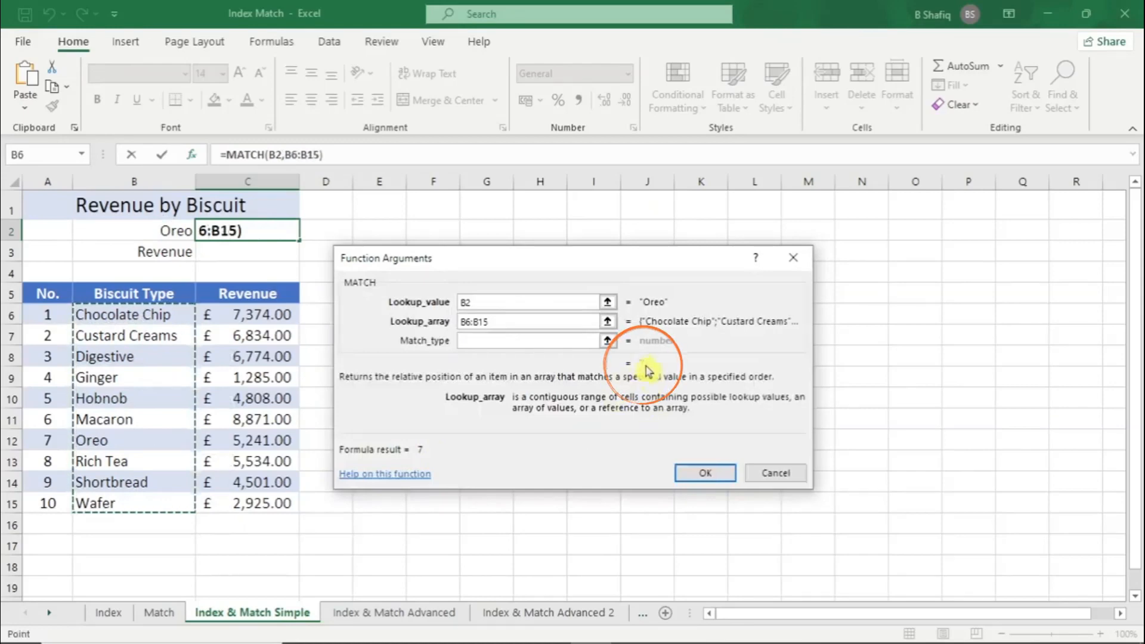
left_click(701, 476)
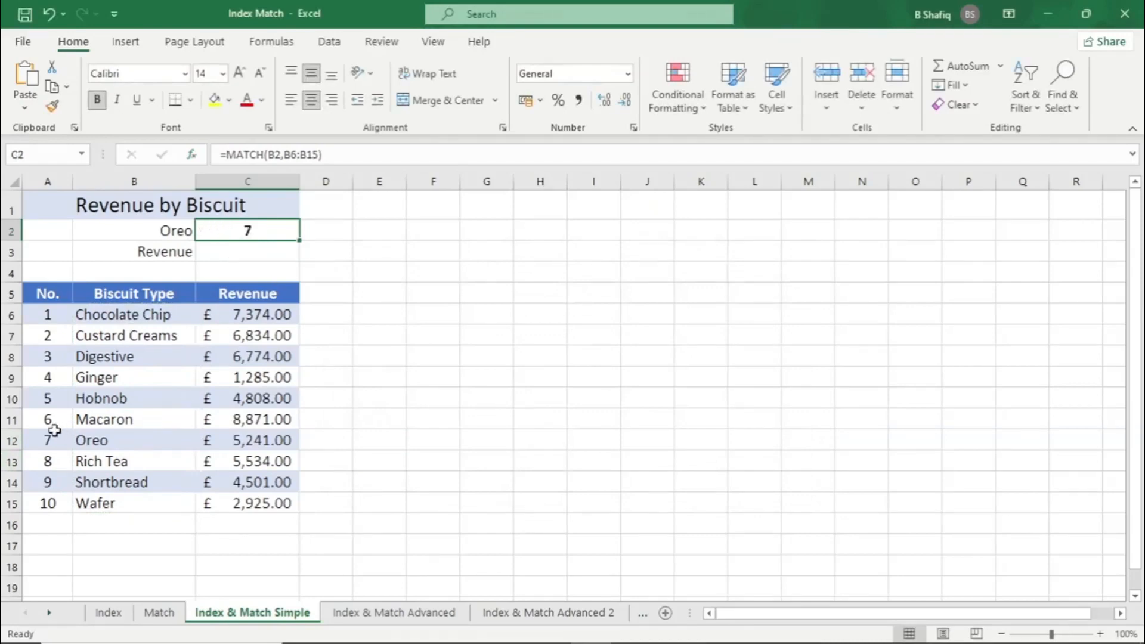
Compare the MATCH result in C2 with Oreo's number in the table and locate Oreo's revenue in C12
left_click_drag(47, 437, 82, 438)
left_click(242, 226)
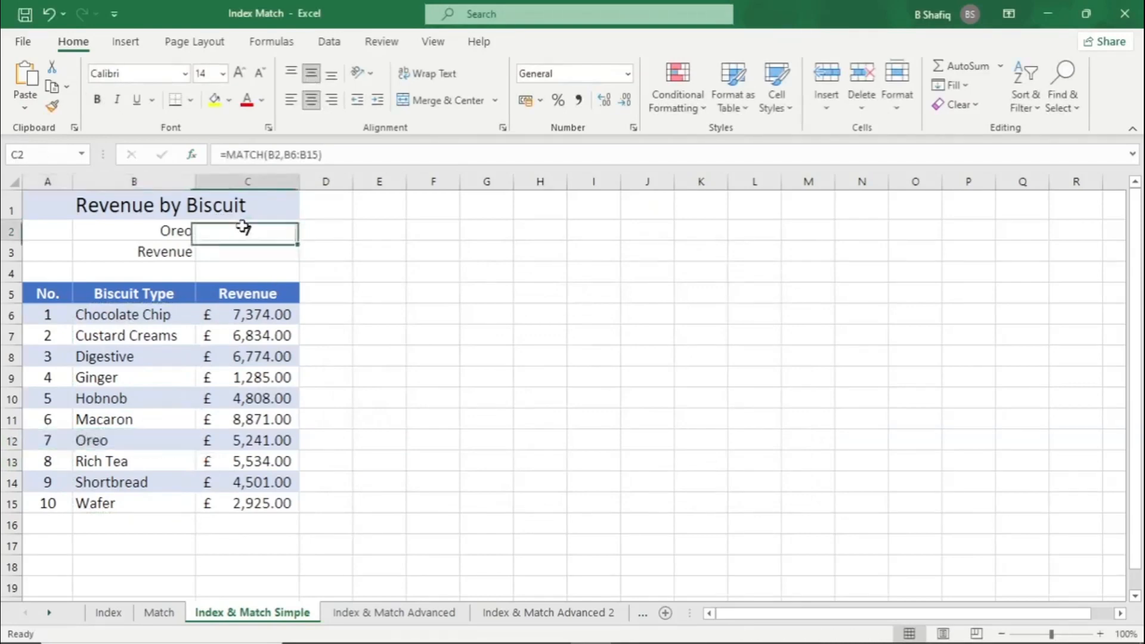
left_click(230, 255)
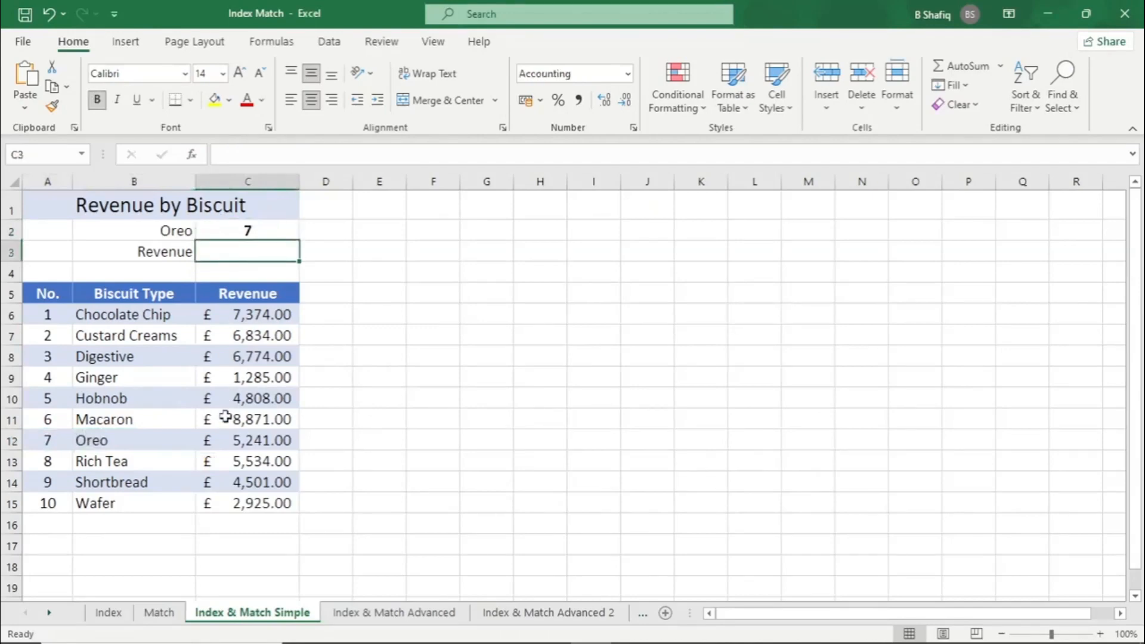
left_click(258, 440)
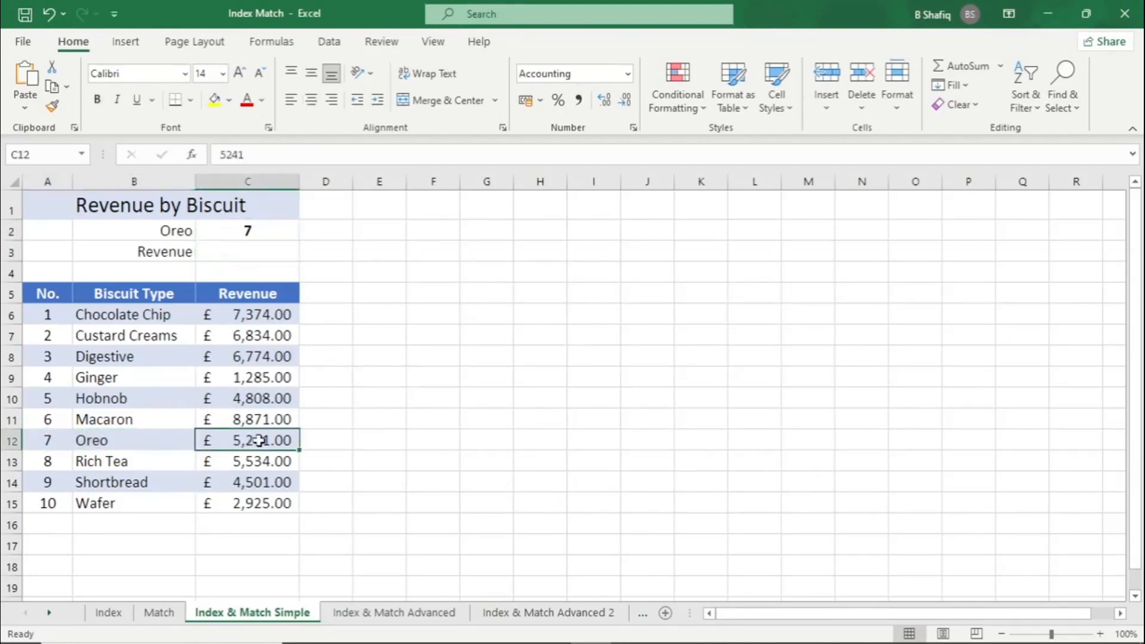
Insert the INDEX function into cell C3 using the array,row_num,column_num argument list
left_click(252, 253)
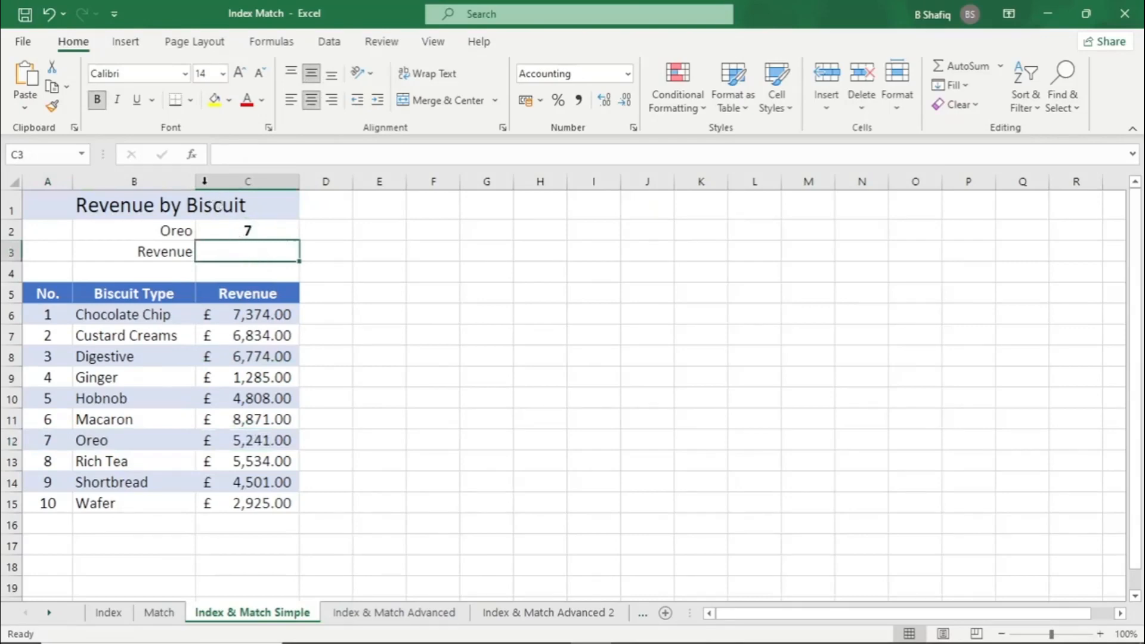
left_click(191, 155)
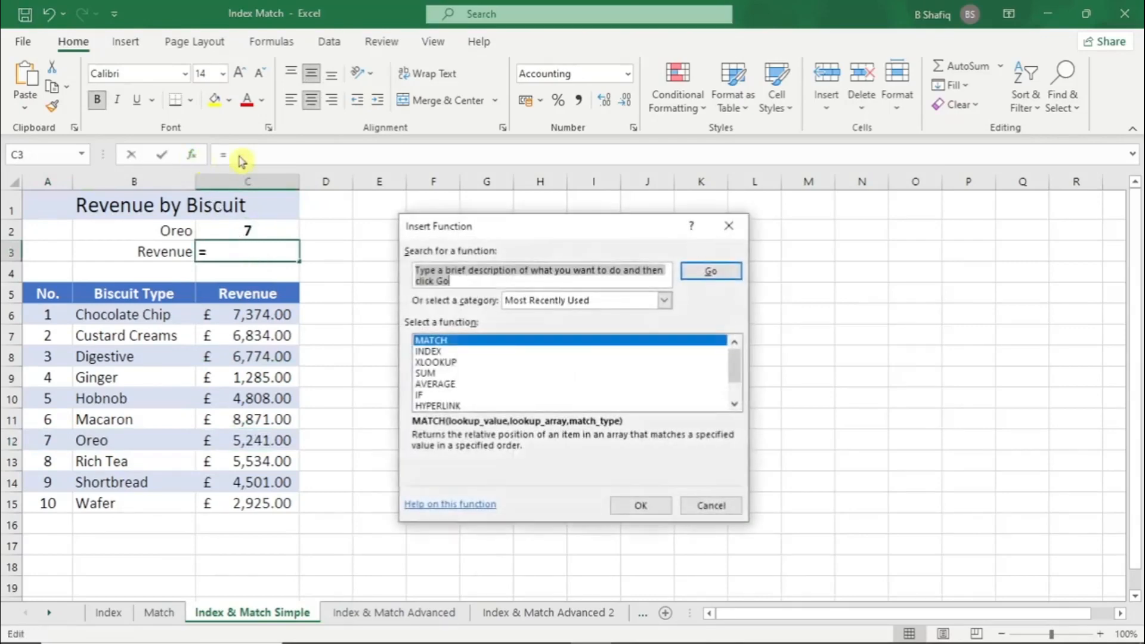
left_click(435, 353)
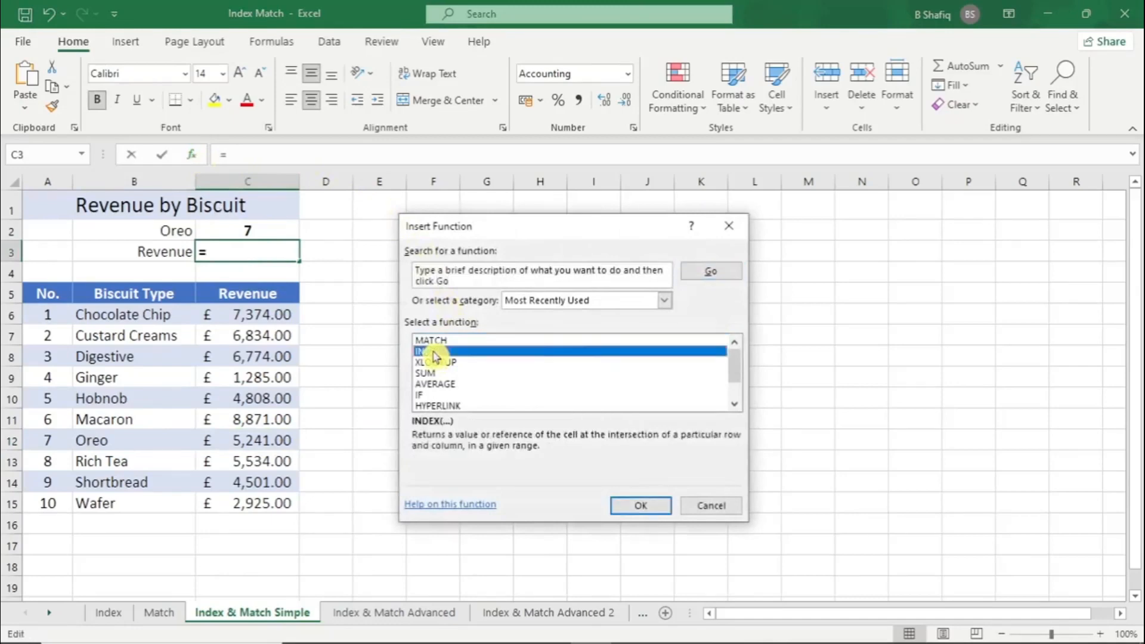
double_click(434, 353)
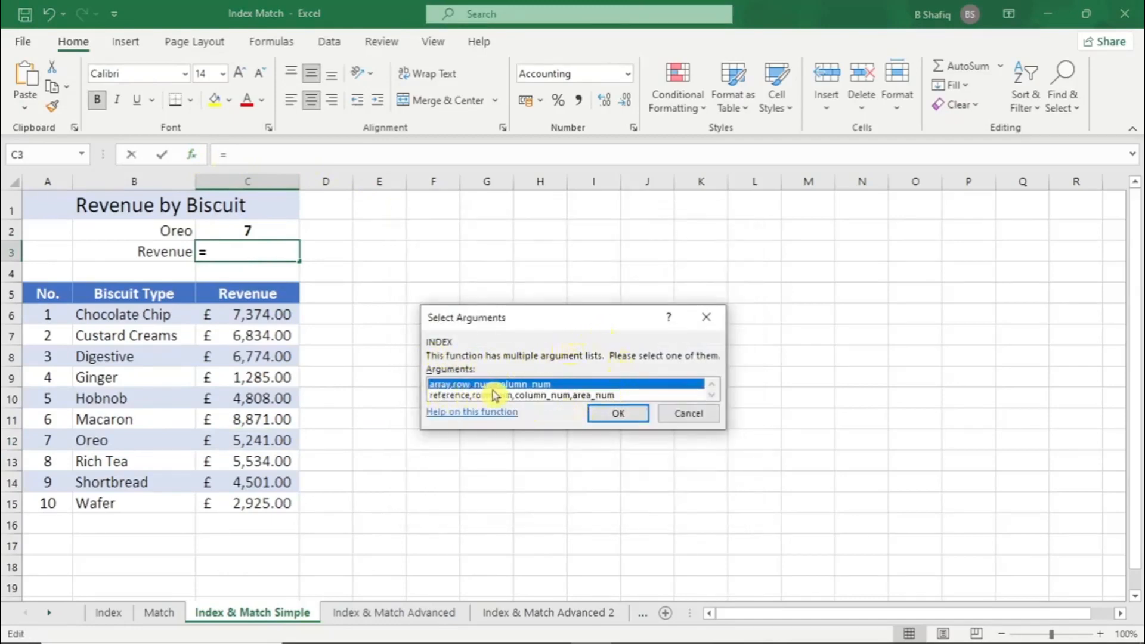
left_click(615, 415)
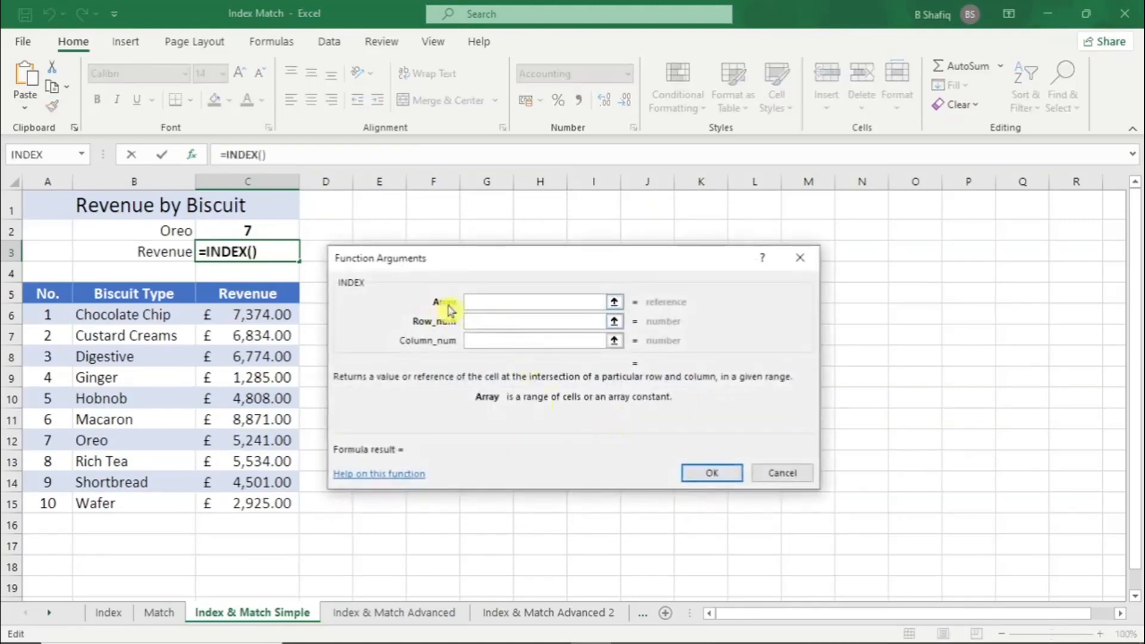
Set the INDEX array to C6:C15 and the row number to 7, leave the column number blank, and confirm the formula
left_click_drag(287, 316, 275, 504)
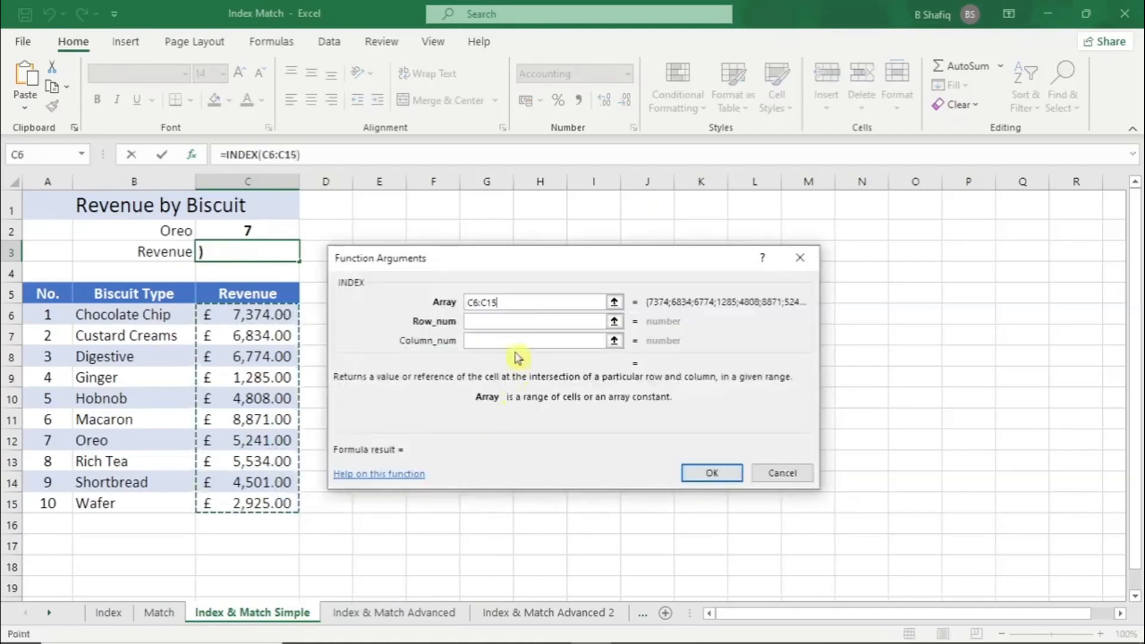
left_click(491, 321)
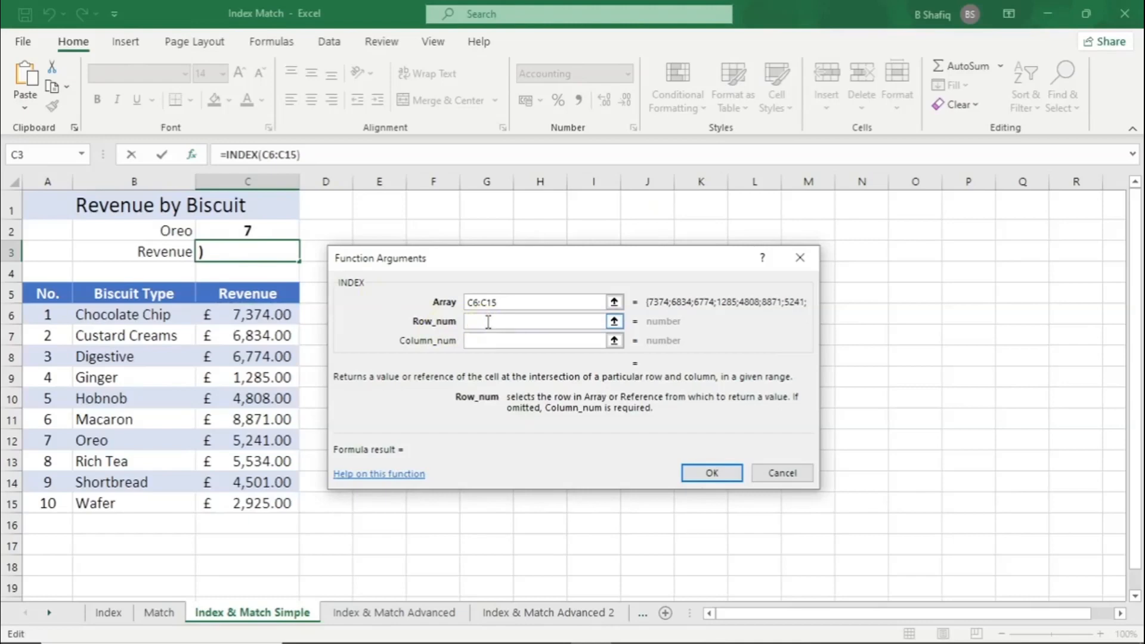
type("7")
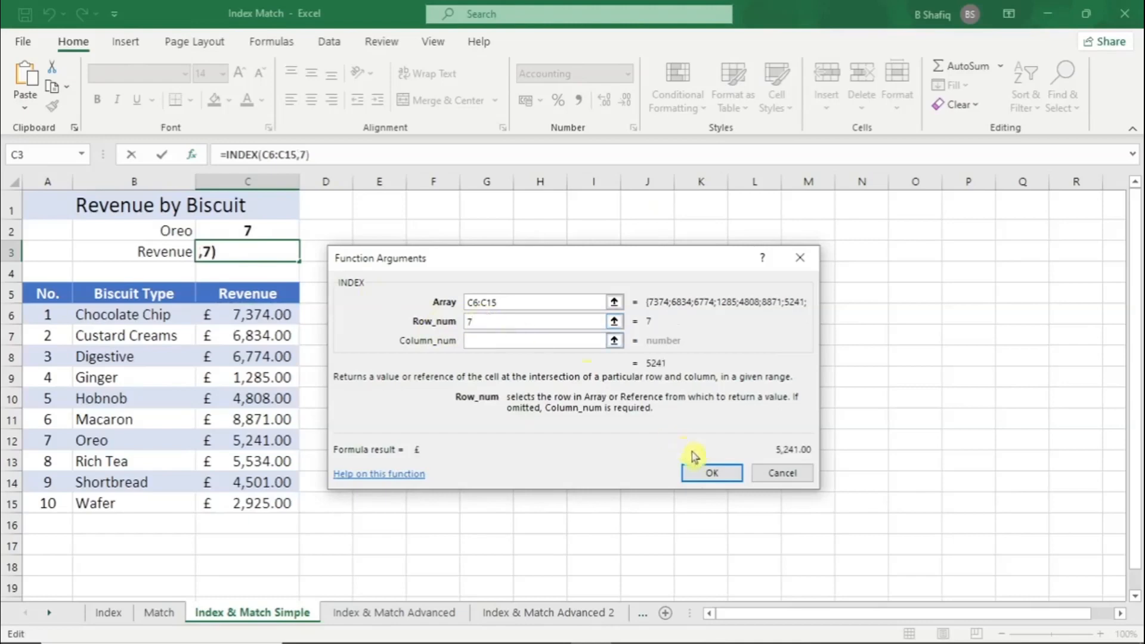
left_click(704, 472)
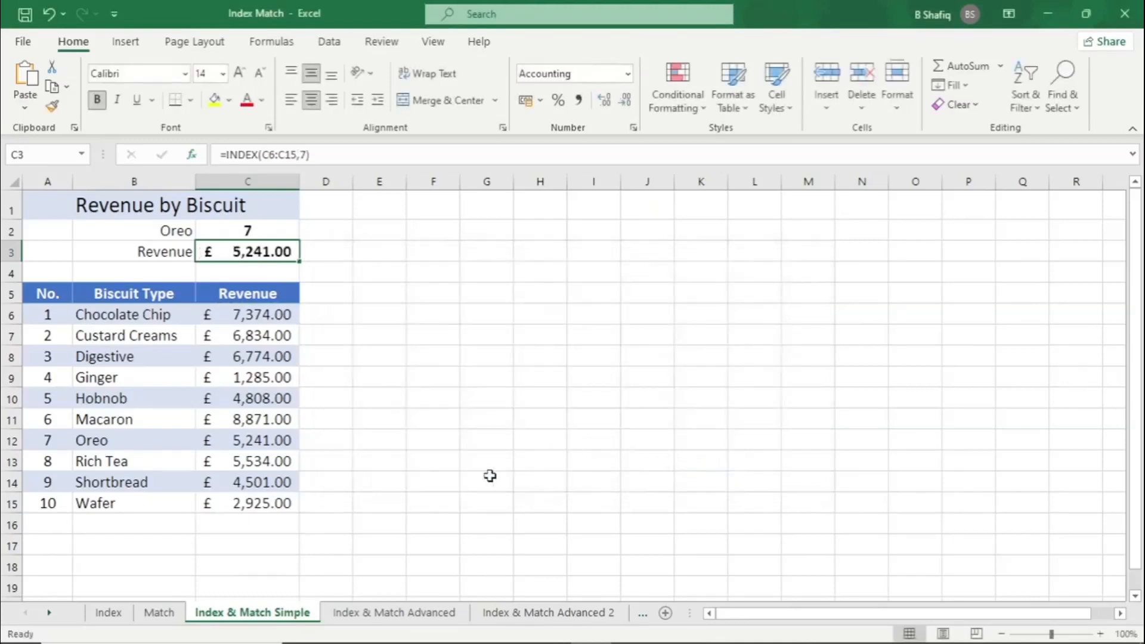
Compare the revenue in C3 with Oreo's table revenue and examine the row number in the INDEX formula
left_click(222, 443)
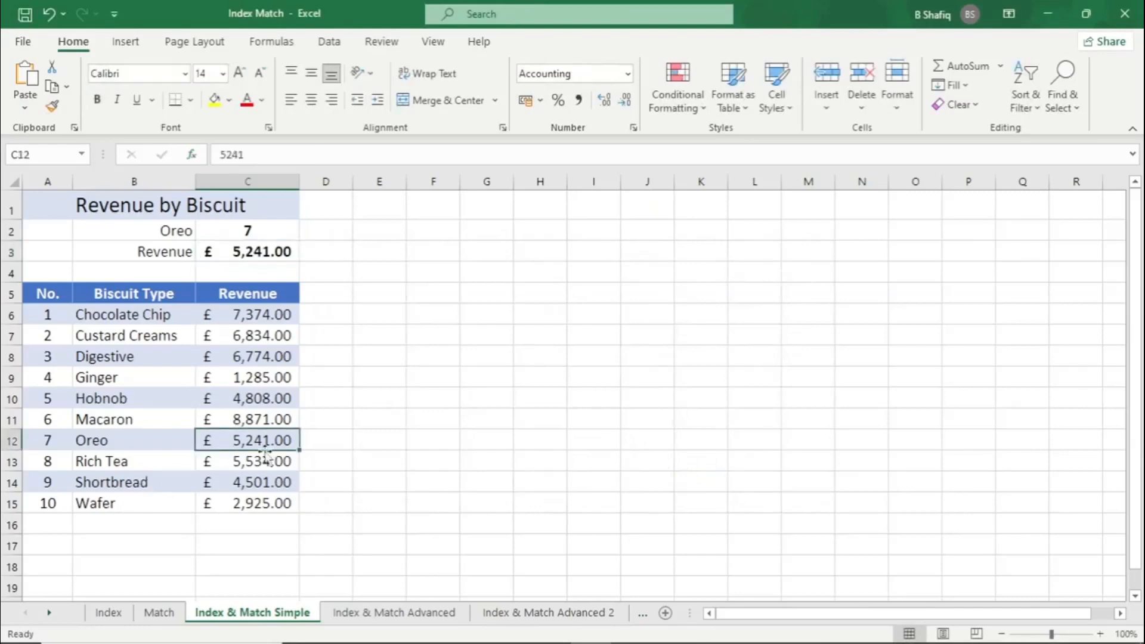
left_click(278, 252)
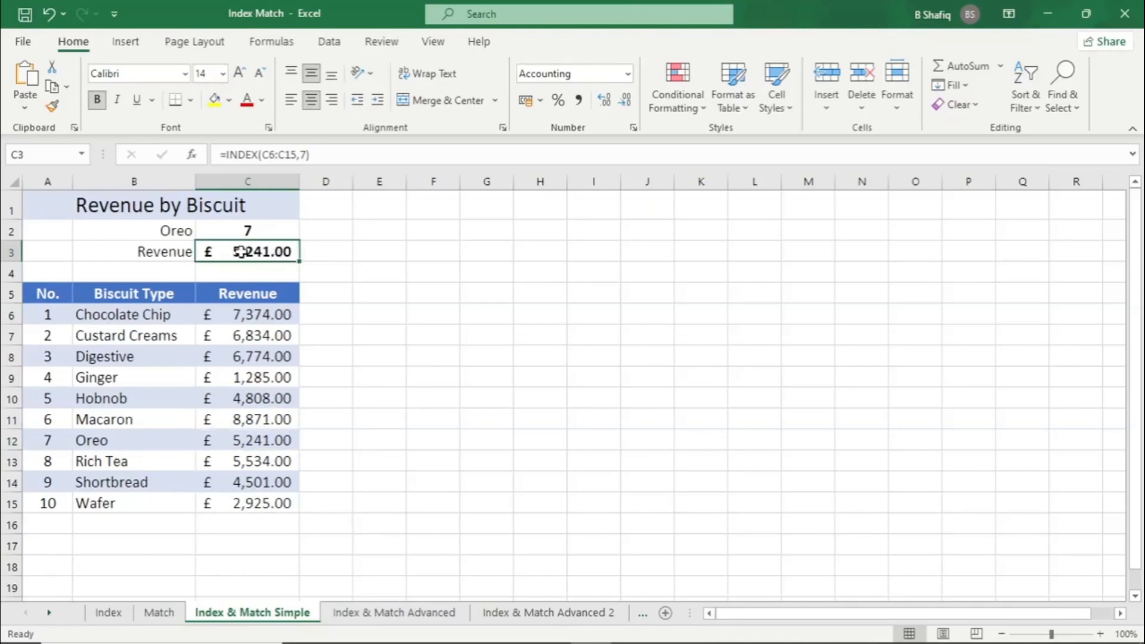
double_click(301, 154)
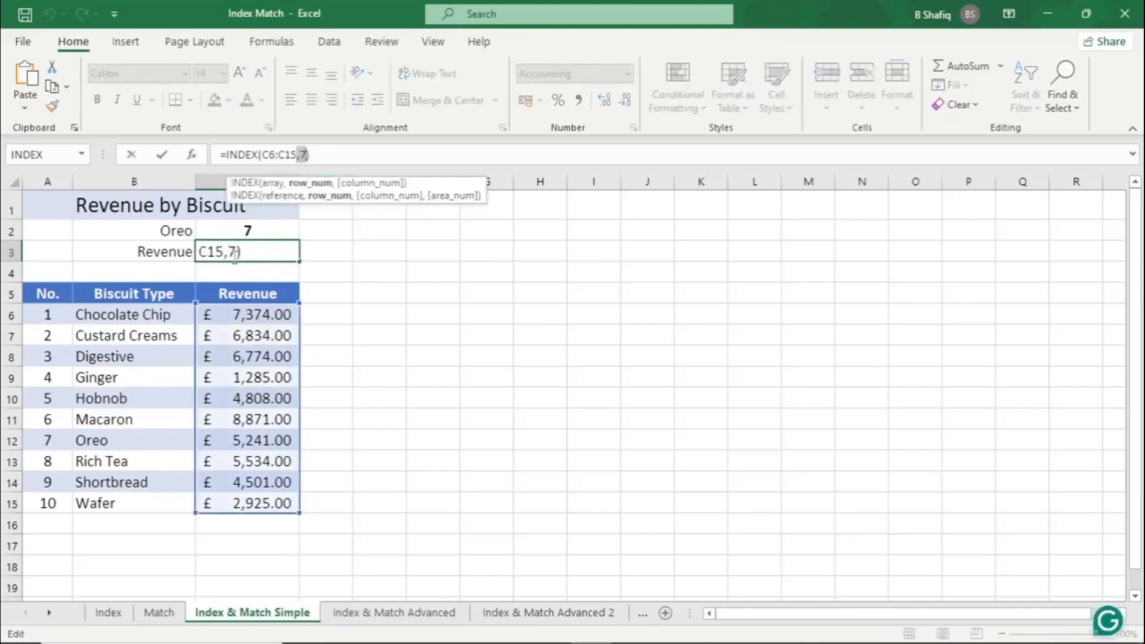
key("ctrl+Return")
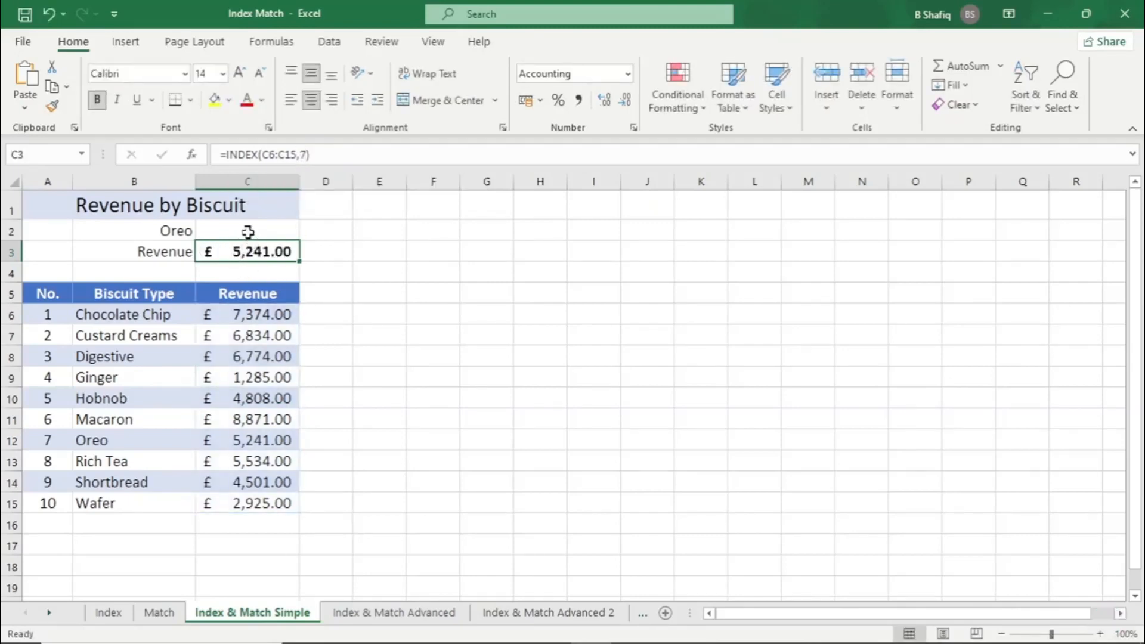
Copy MATCH(B2,B6:B15) from the formula in C2, excluding the equals sign, and leave the cell unedited
left_click(248, 231)
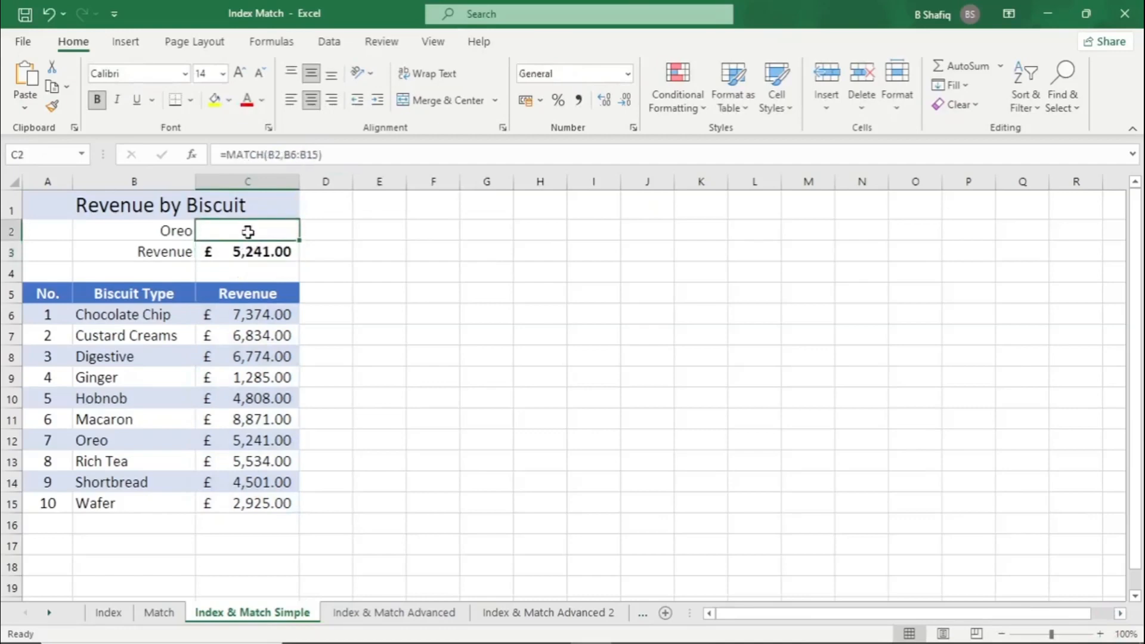
left_click(331, 156)
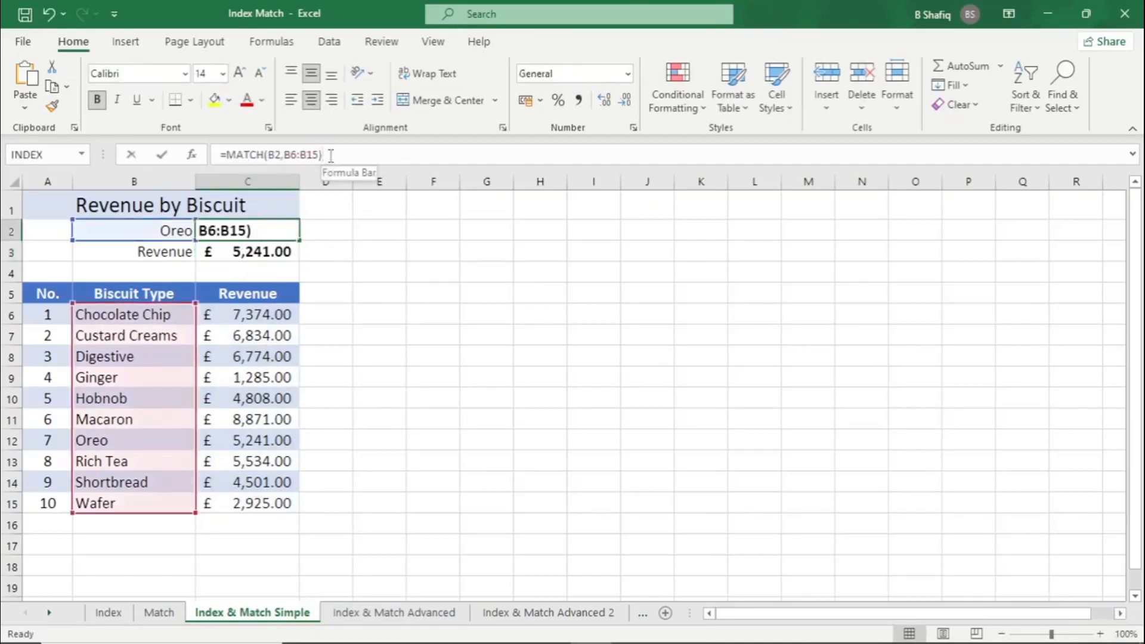
key("shift+Left")
key("shift+Left")
key("shift+Left")
key("shift+Left")
key("shift+Left")
key("shift+Left")
key("shift+Left")
key("shift+Left")
key("shift+Left")
key("shift+Left")
key("shift+Left")
key("shift+Left")
key("shift+Left")
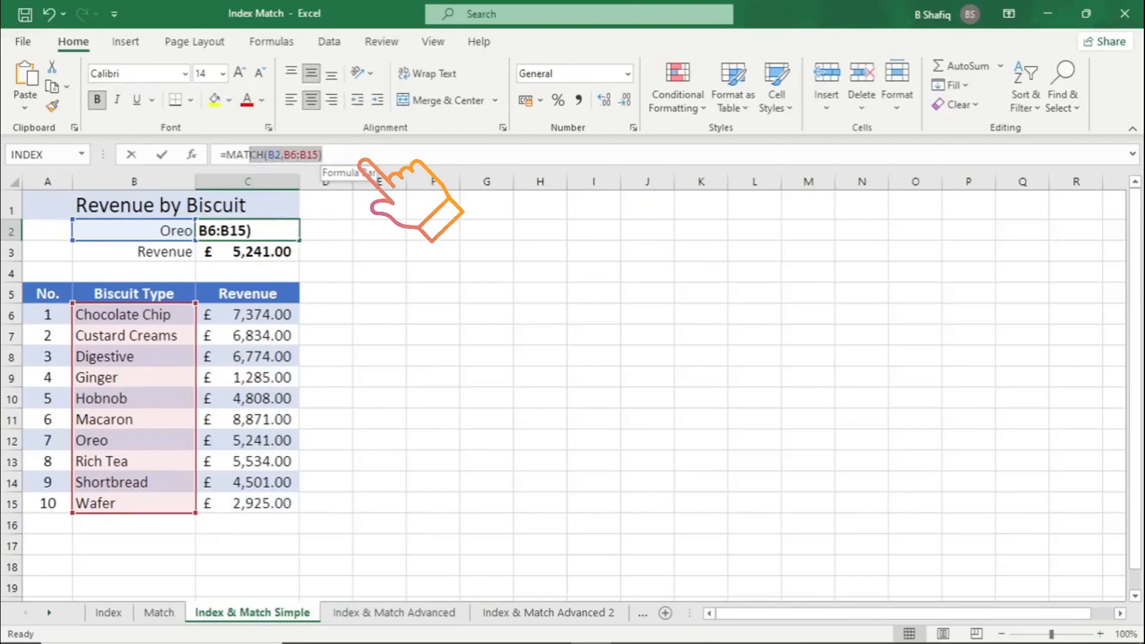
key("shift+Left")
key("shift+Left")
key("shift+Left")
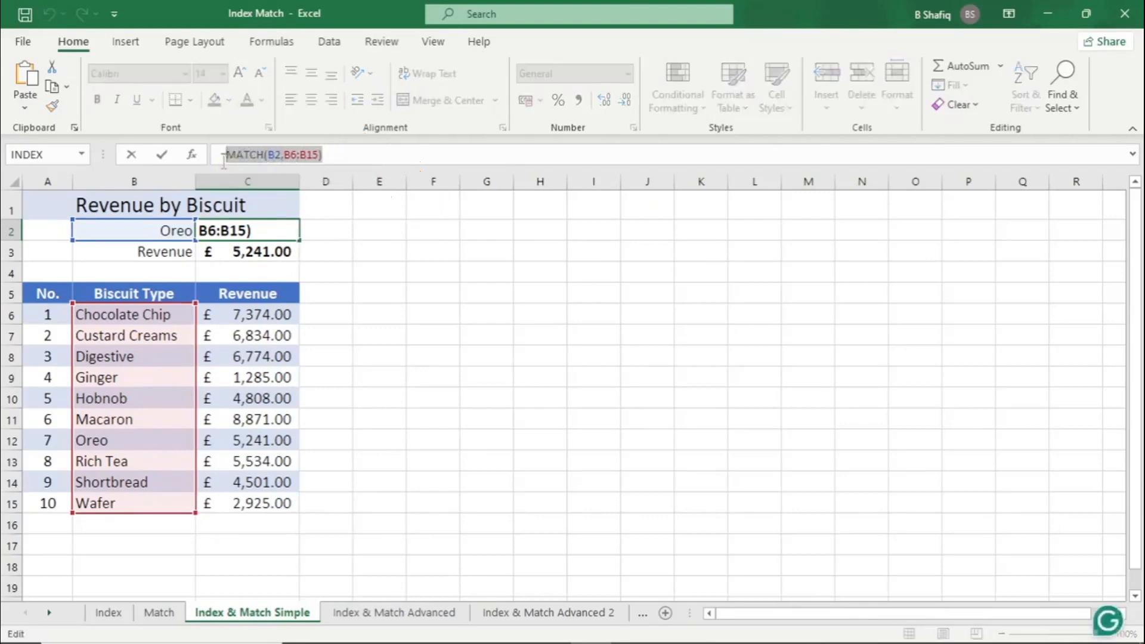
key("Escape")
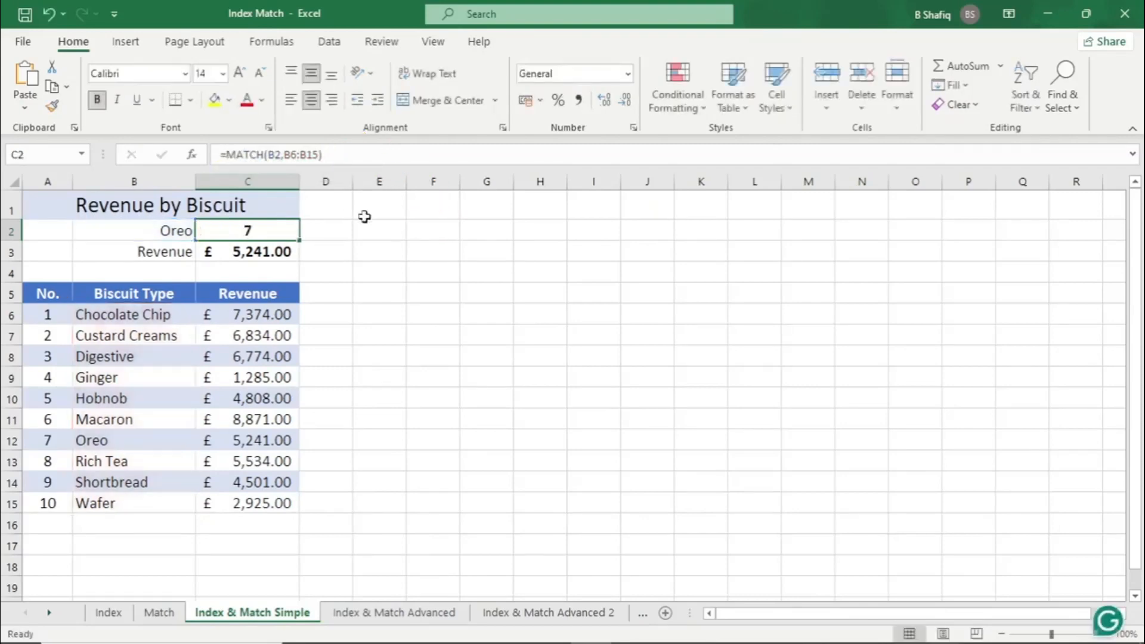
Replace the row number 7 in C3's INDEX formula with MATCH(B2,B6:B15), confirm it, and reselect C3 to review the combined formula
left_click(257, 254)
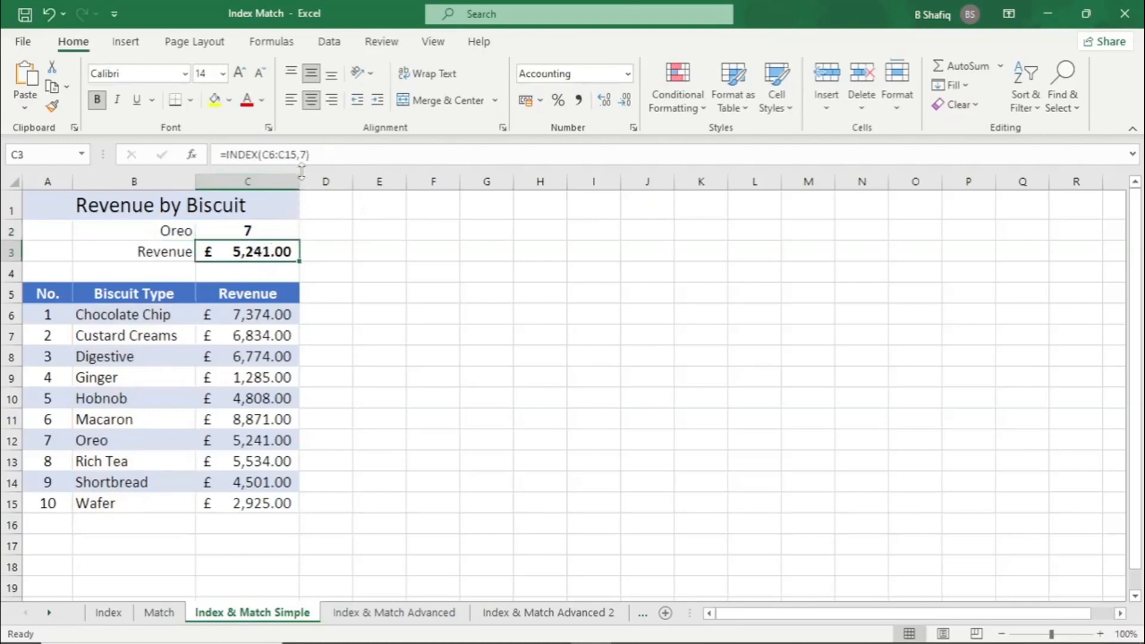
left_click(310, 155)
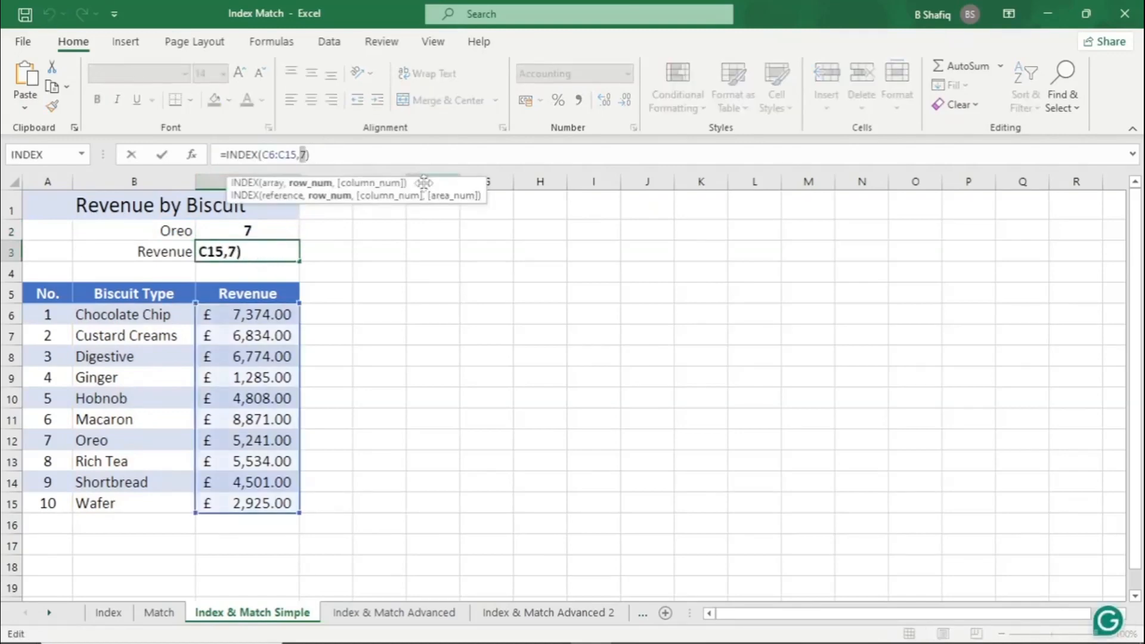
type("MATCH(B2,B6:B15)")
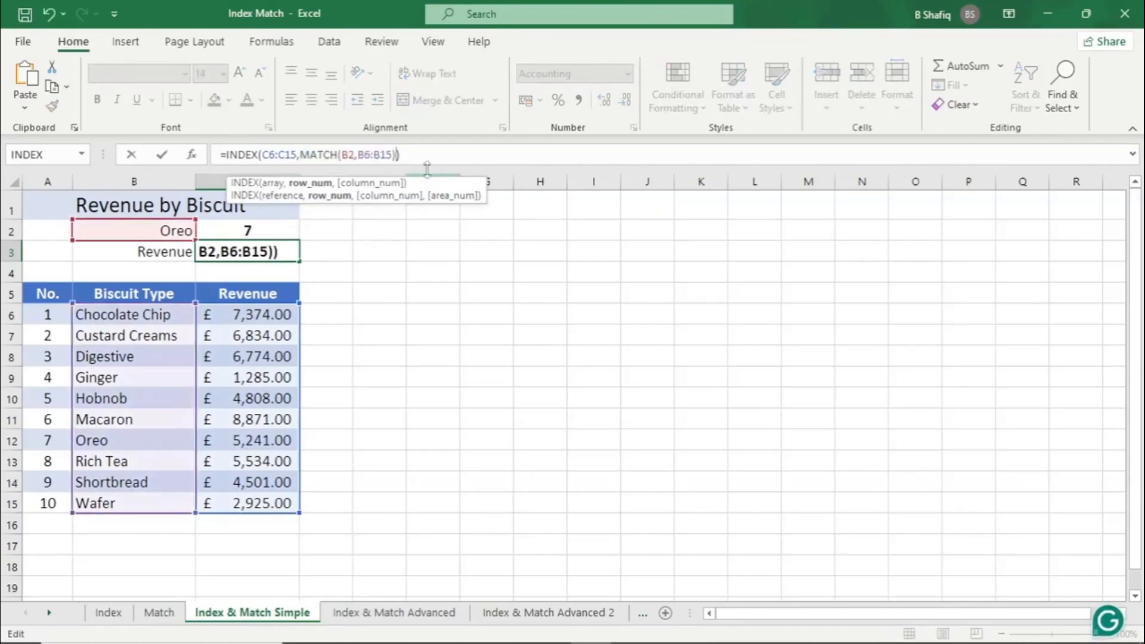
key("Return")
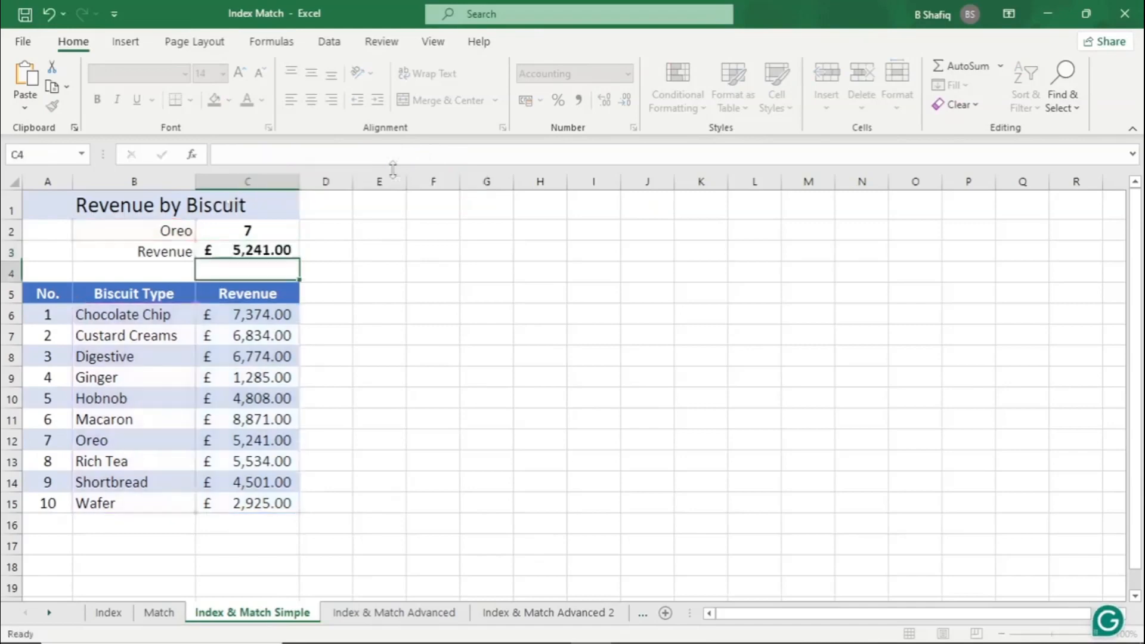
left_click(254, 248)
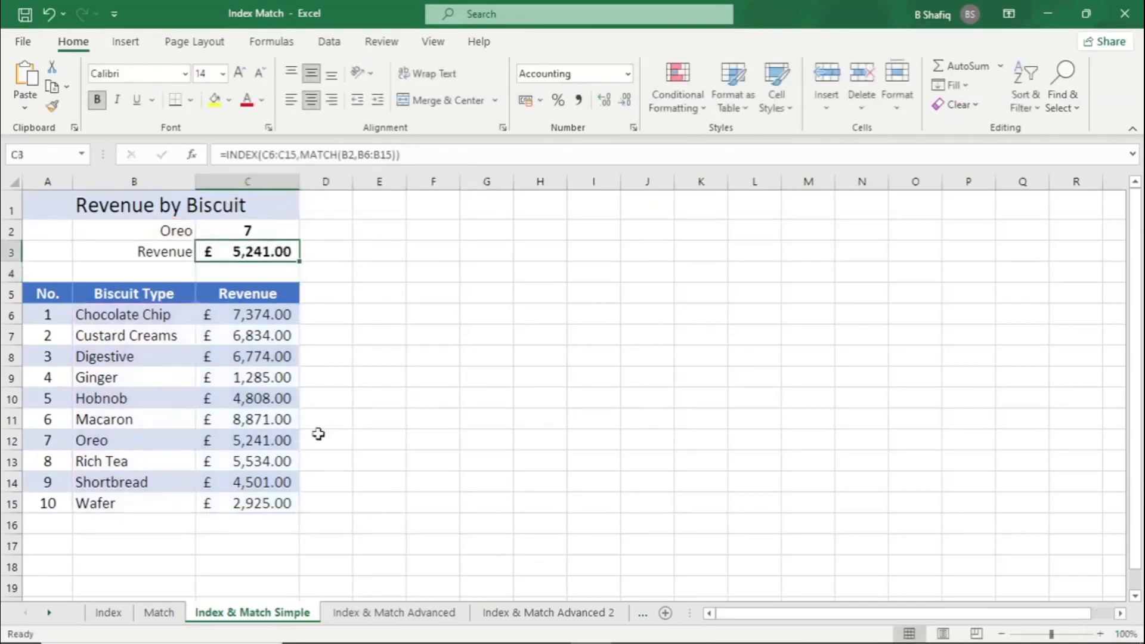
Check Oreo's revenue in C12, and replace the lookup biscuit in B2 with Wafer
left_click(271, 441)
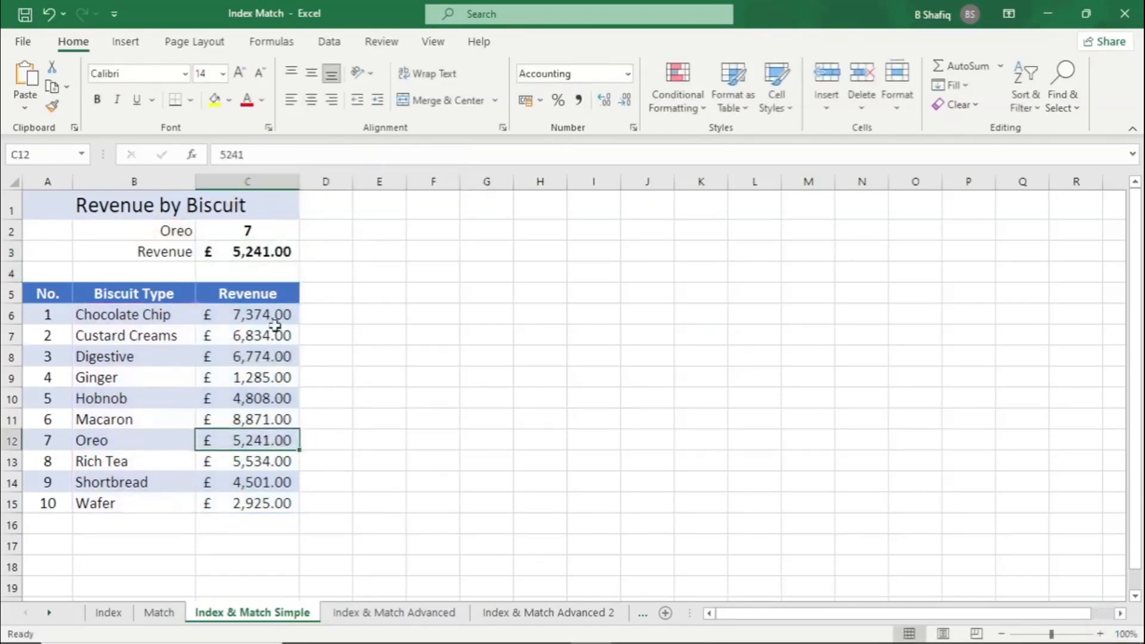
left_click(179, 233)
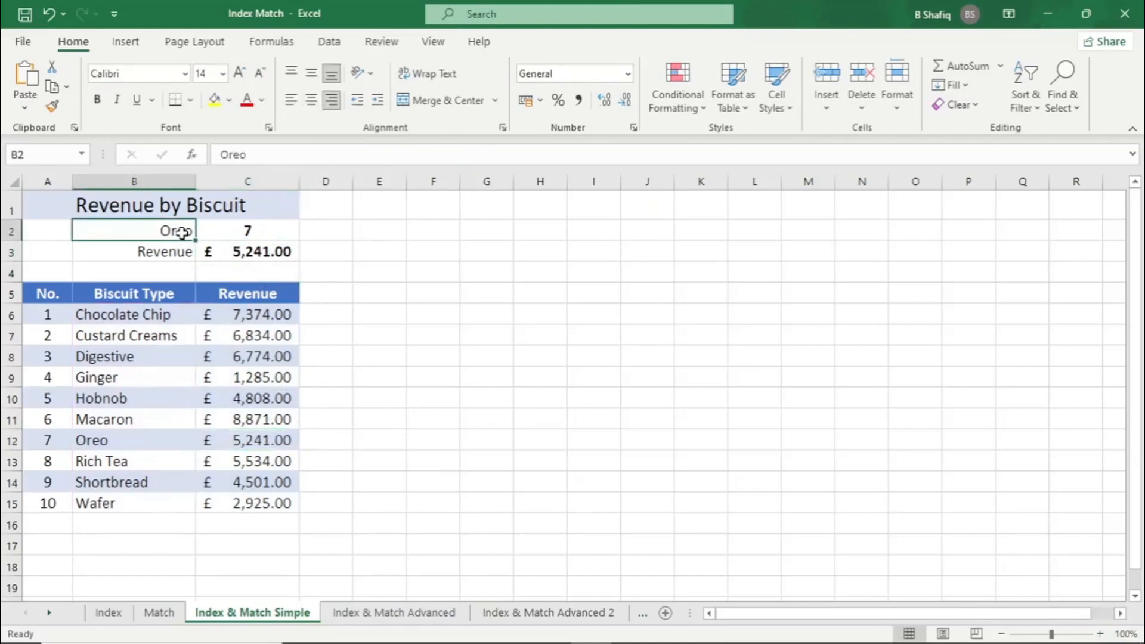
type("Wafer")
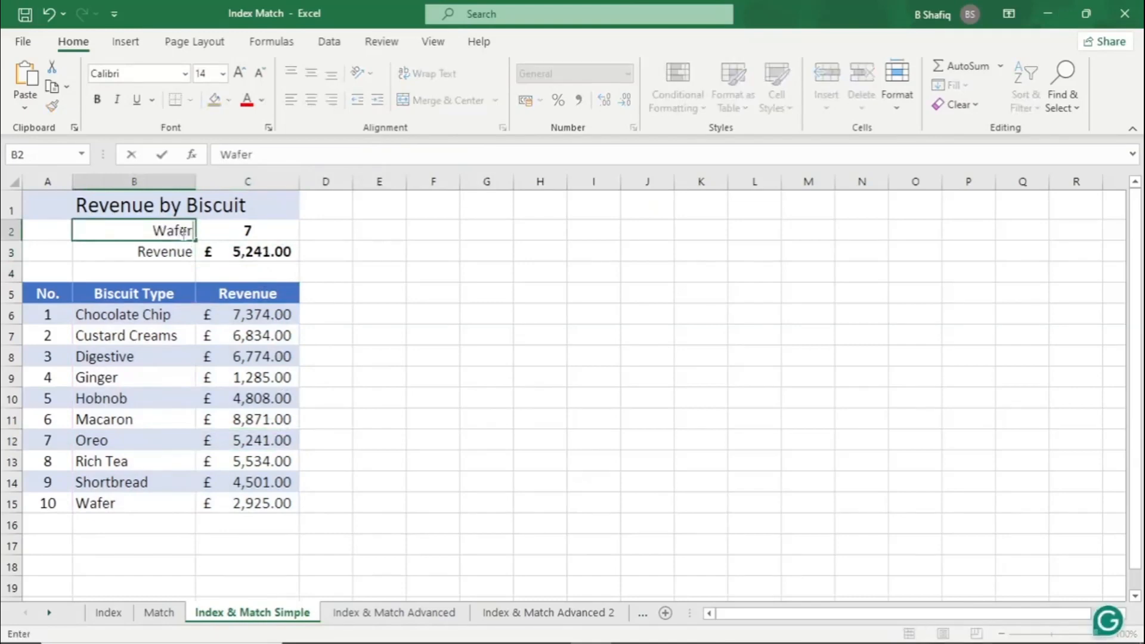
key("Return")
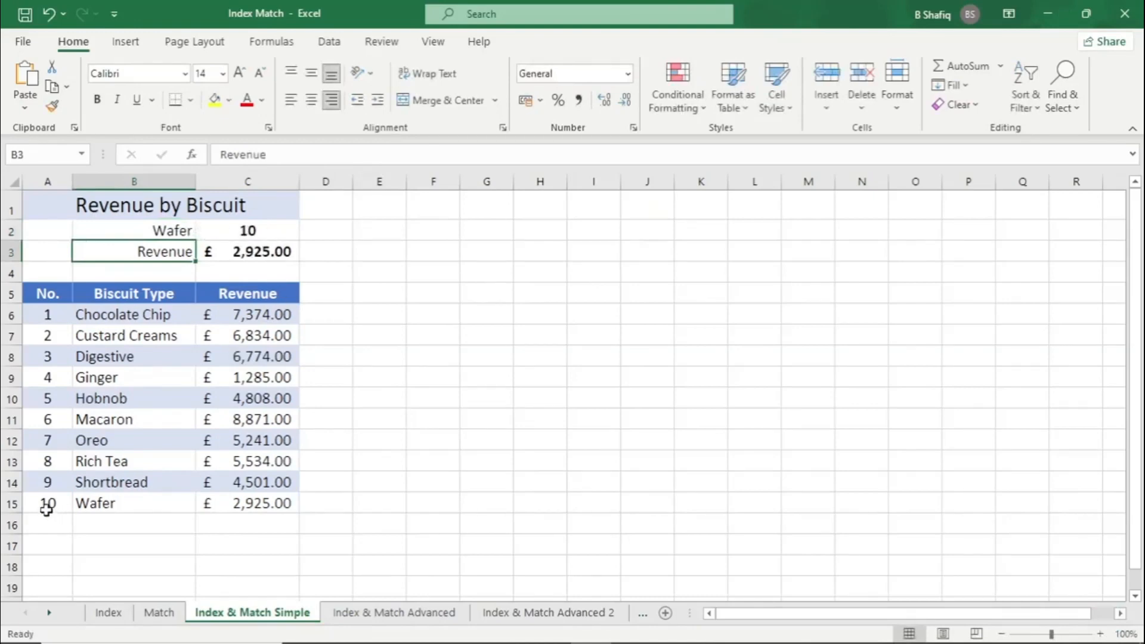
Compare Wafer's table row with the results in C2 and C3, and examine the C6:C15 array in C3's formula without changing it
left_click_drag(46, 503, 268, 497)
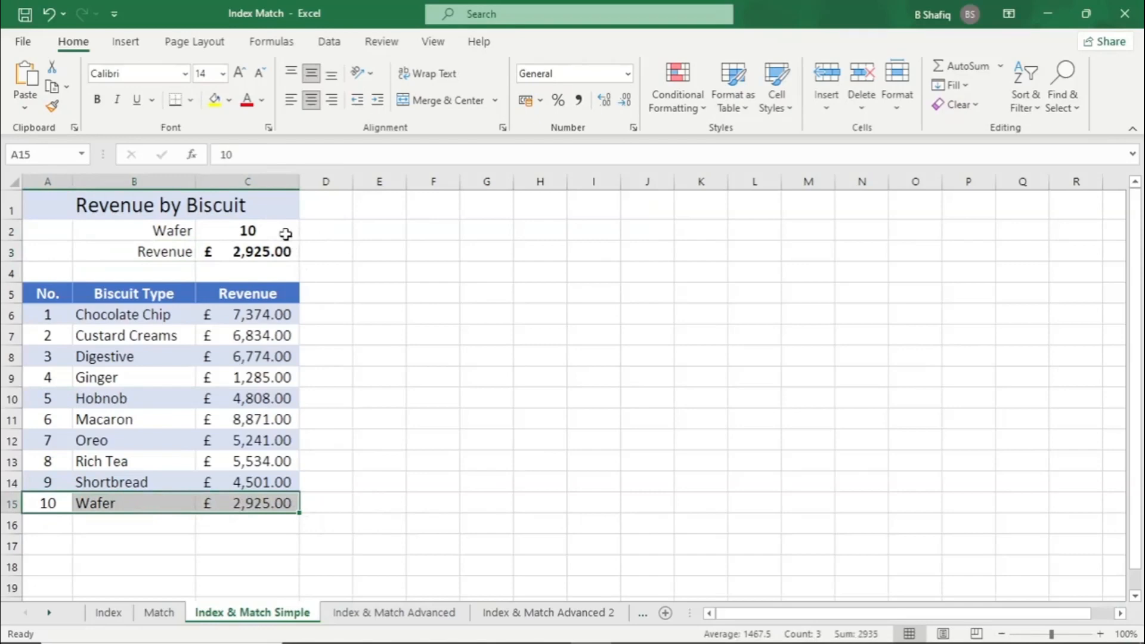
left_click(285, 234)
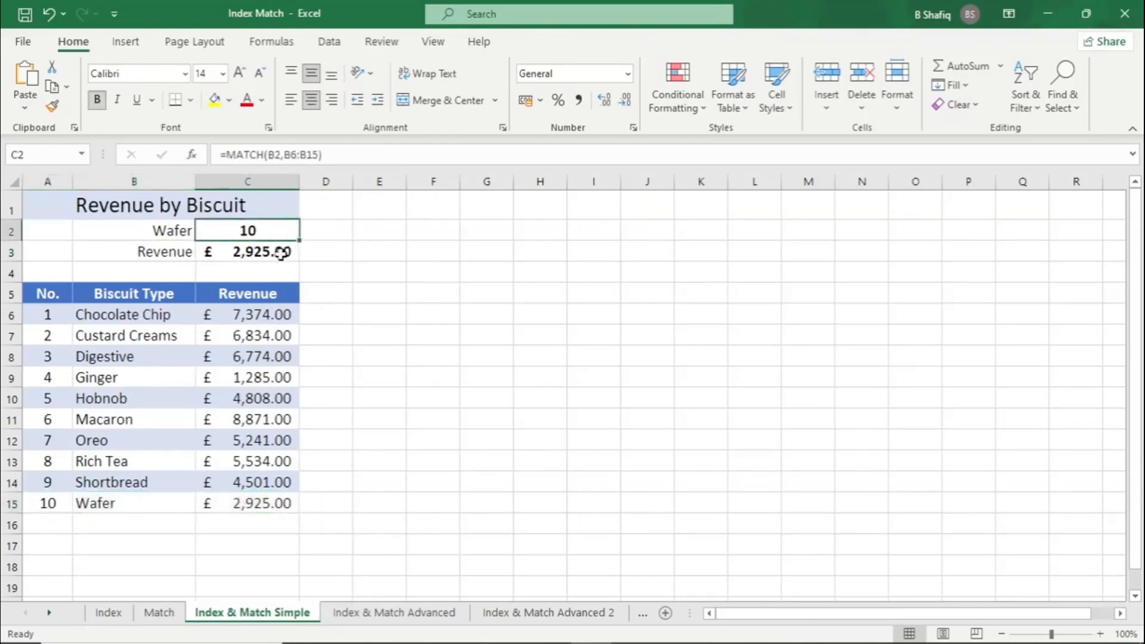
left_click(281, 253)
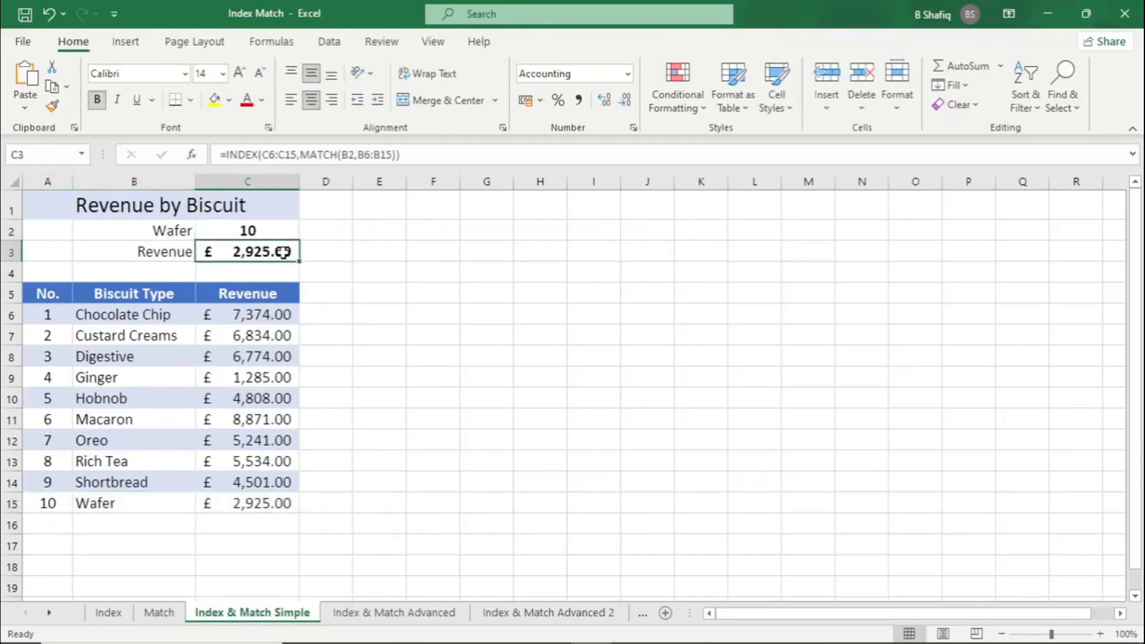
left_click(265, 155)
left_click_drag(276, 154, 298, 154)
key("Escape")
Trace the lookup from the revenue range C6:C15 and the MATCH result in C2 through Wafer's row to the revenue in C3
left_click_drag(264, 314, 281, 498)
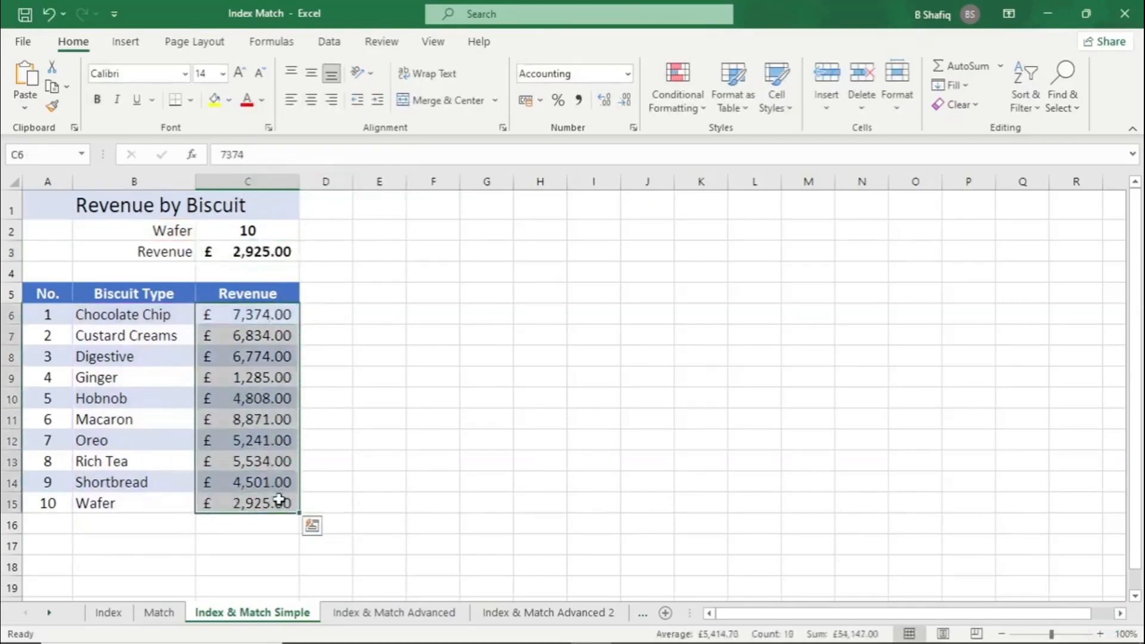
left_click(261, 251)
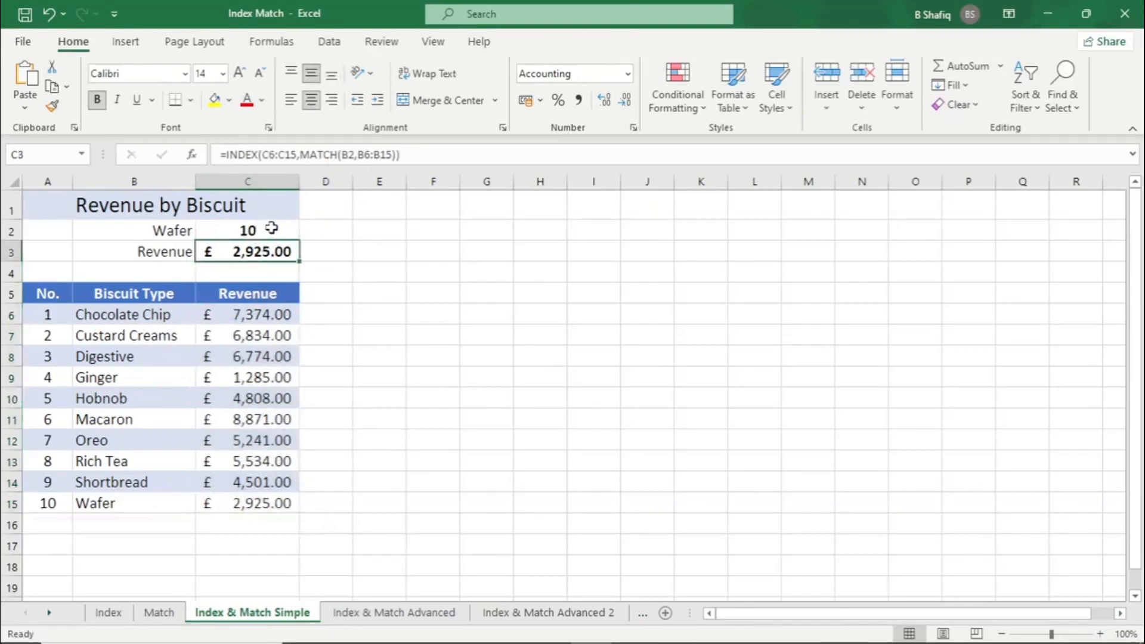
left_click(247, 231)
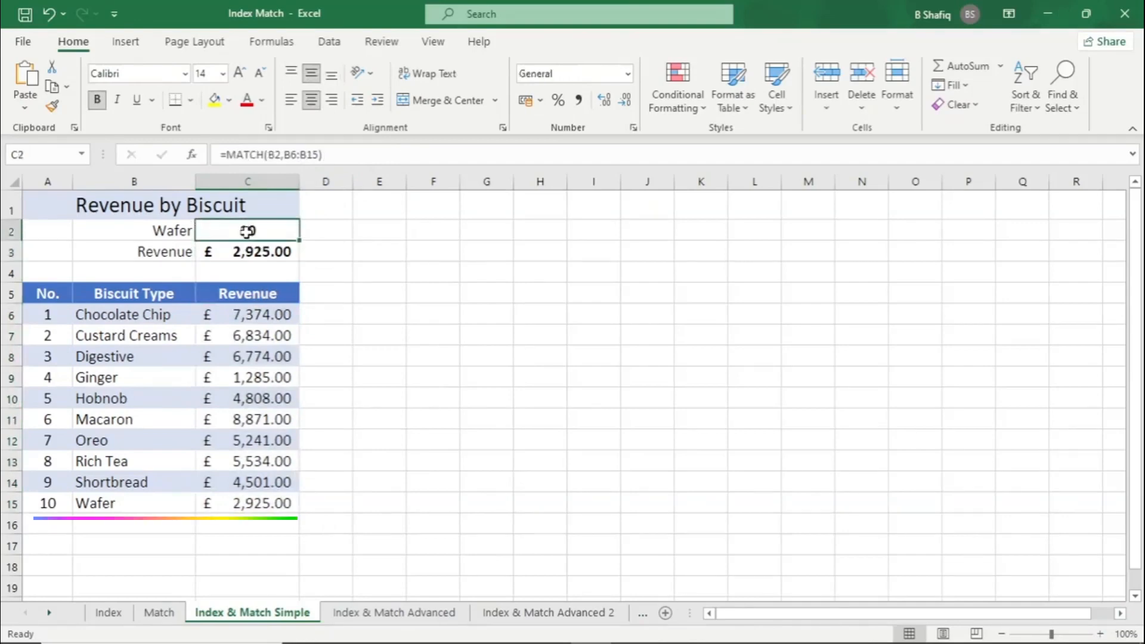
left_click(60, 503)
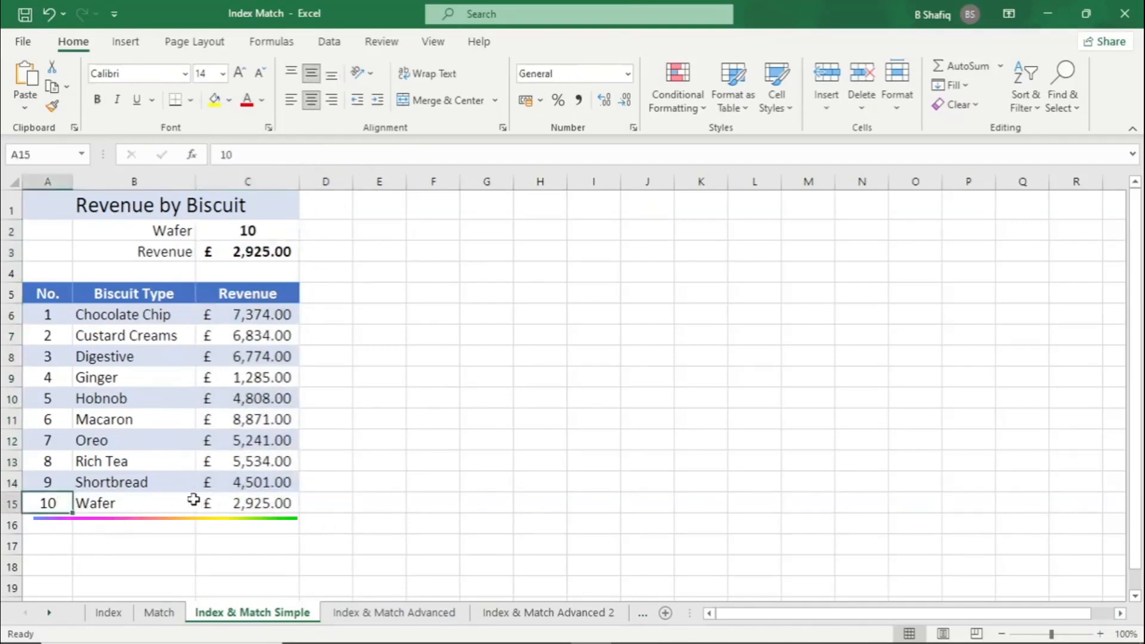
left_click(256, 503)
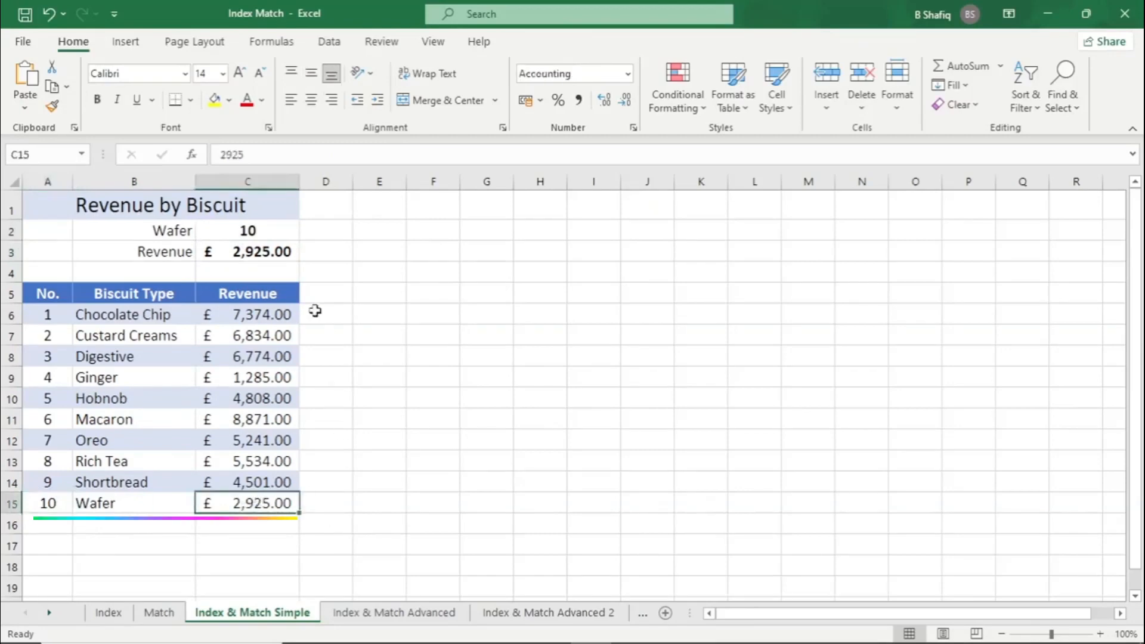
left_click(285, 250)
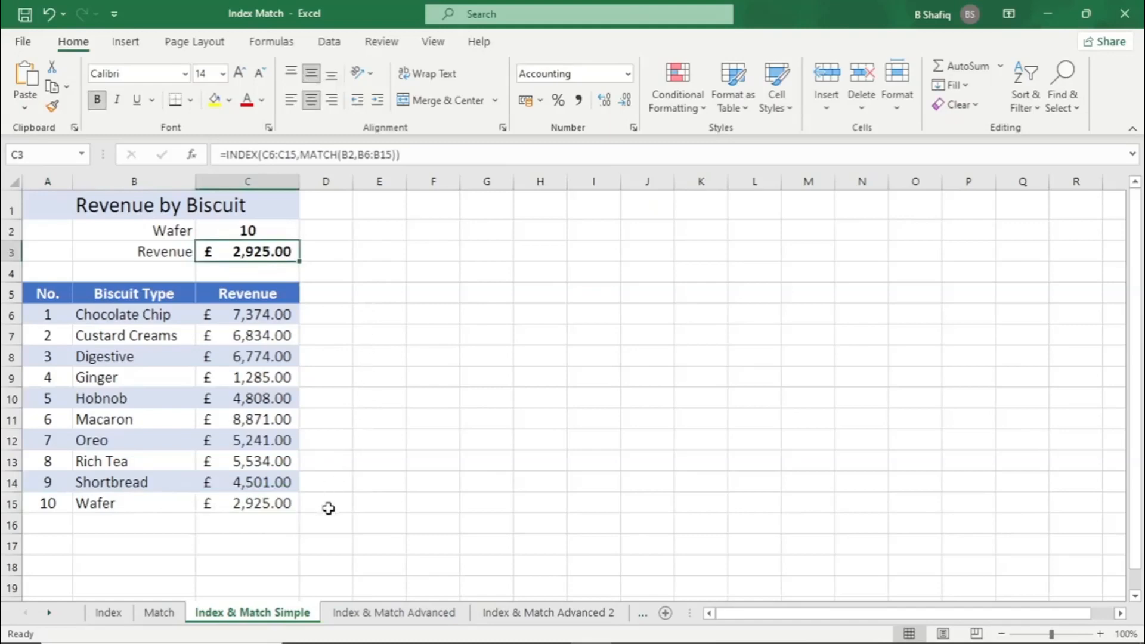
Open the Index & Match Advanced sheet and examine its title, lookup cells D3 and D4, biscuit type list, and Chocolate Chip's UK revenue
left_click(448, 613)
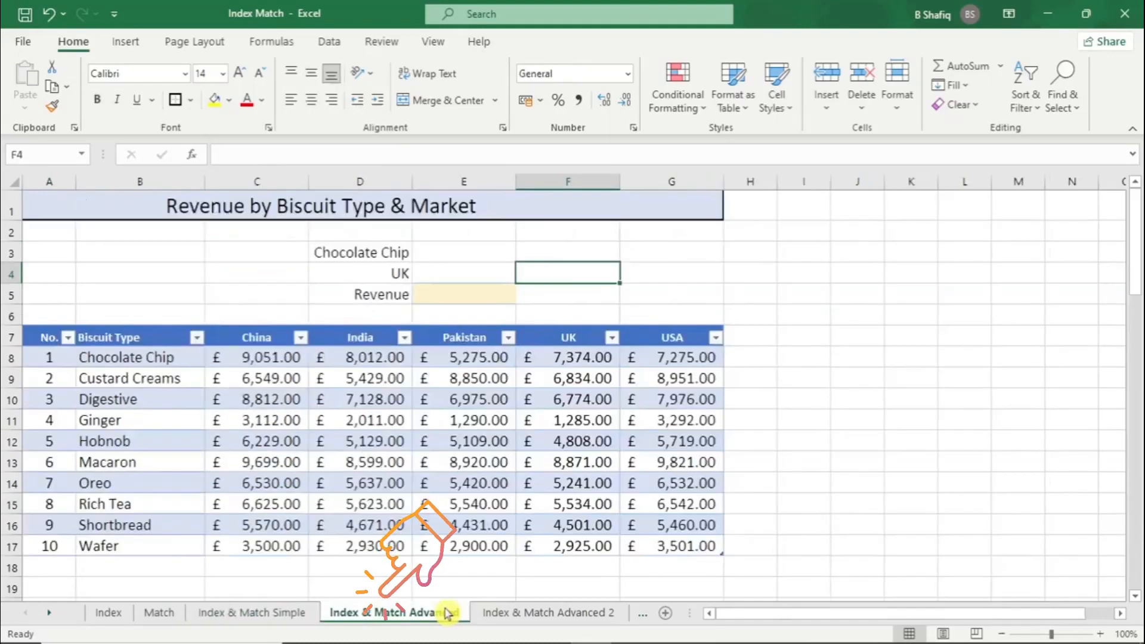
left_click(381, 199)
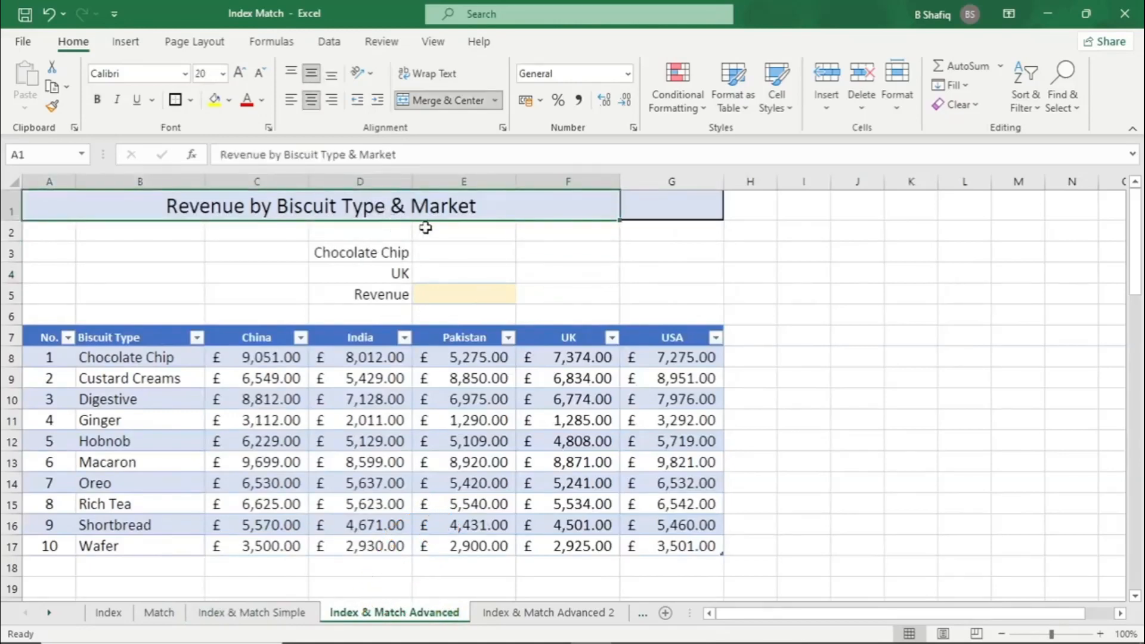
left_click(368, 257)
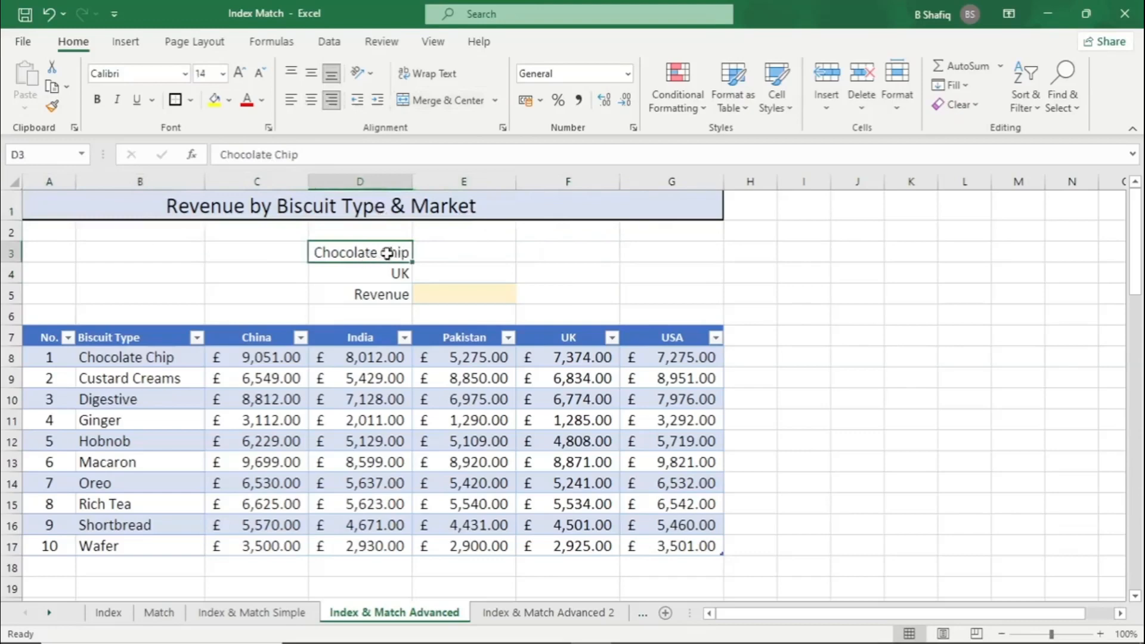
left_click(363, 272)
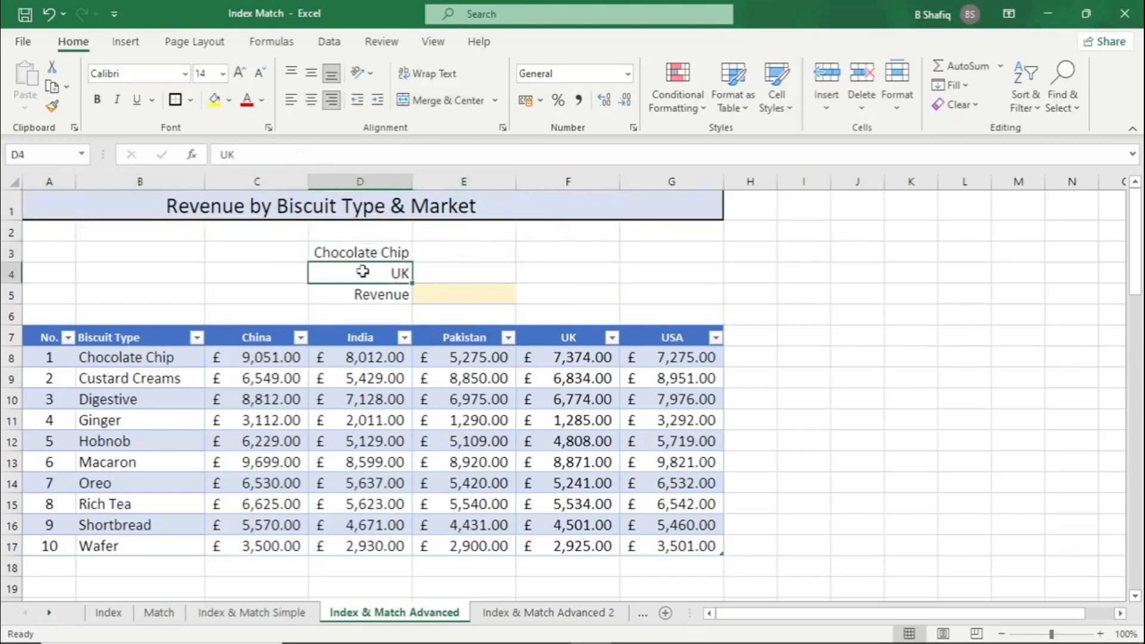
left_click_drag(133, 358, 153, 539)
left_click(148, 298)
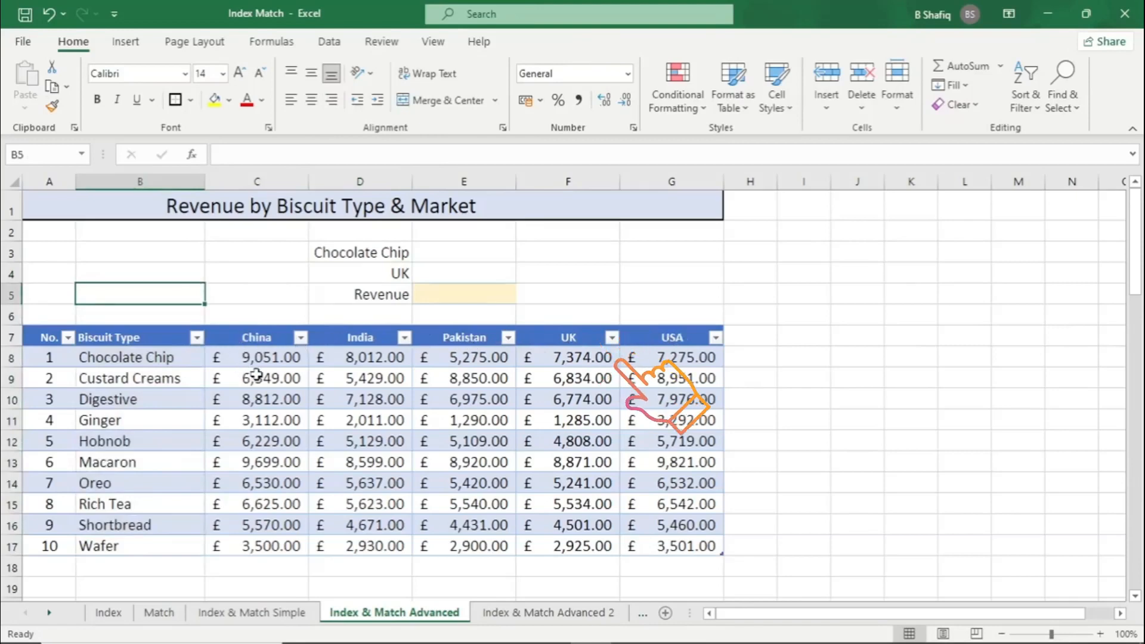
left_click(565, 358)
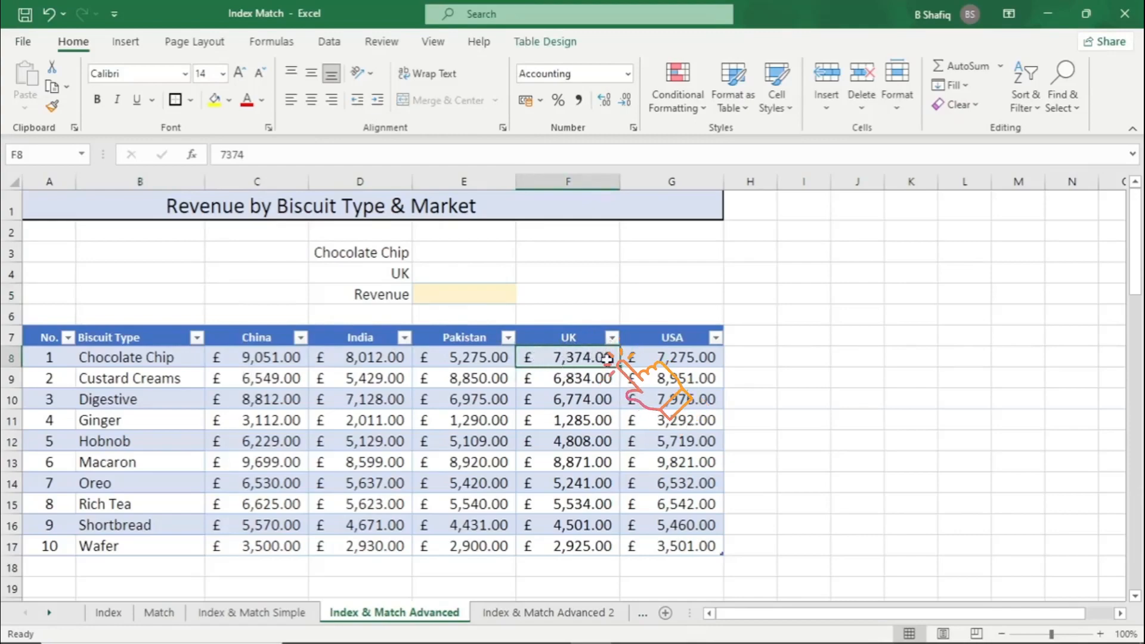
scroll(608, 361, "up", 2)
scroll(588, 368, "down", 2)
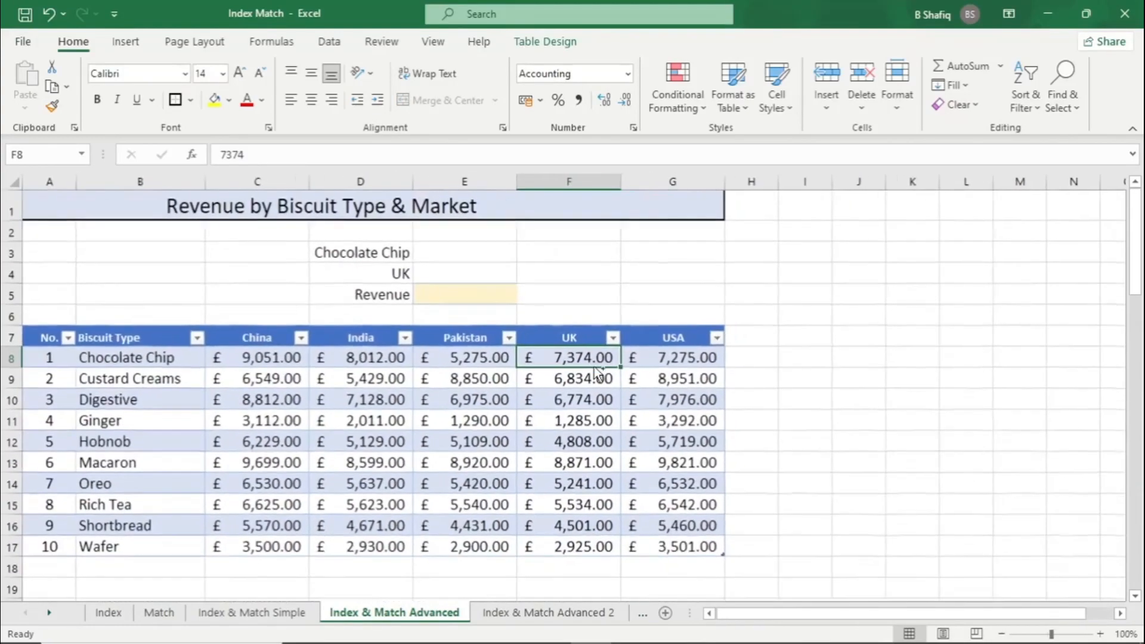
Search the function list for Match and insert the MATCH function in E3 beside Chocolate Chip
left_click(470, 257)
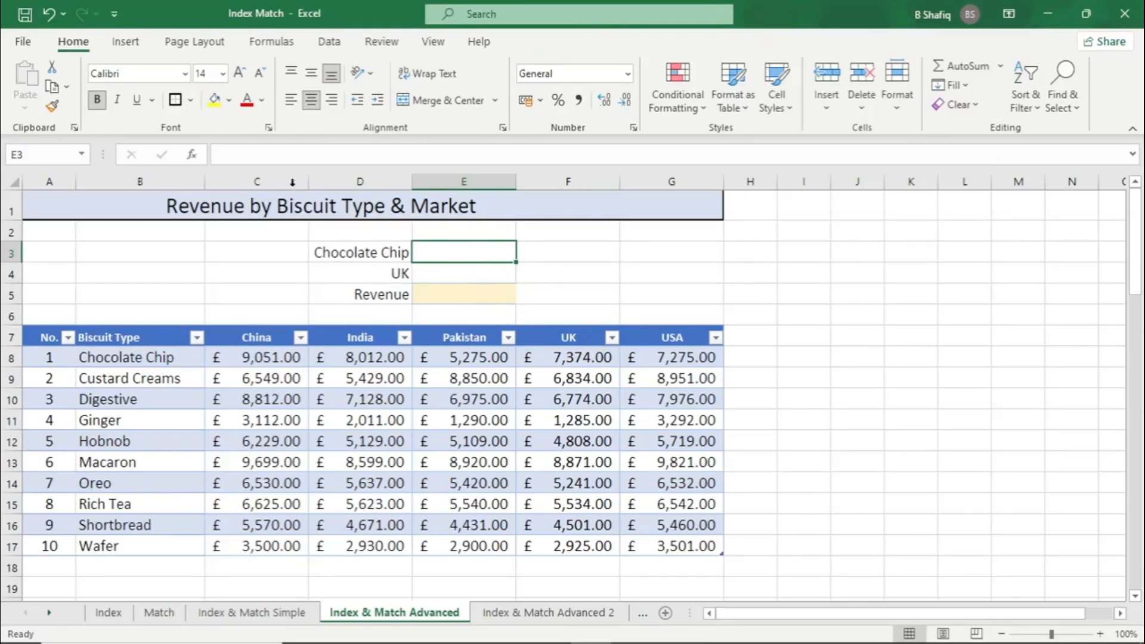
left_click(192, 155)
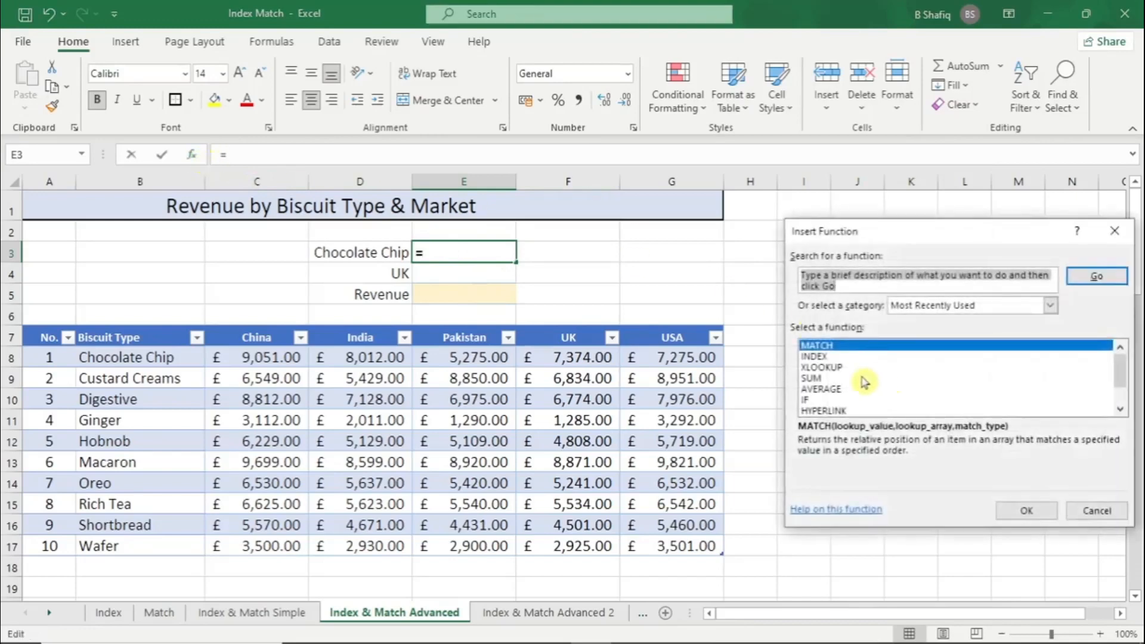
type("Mat")
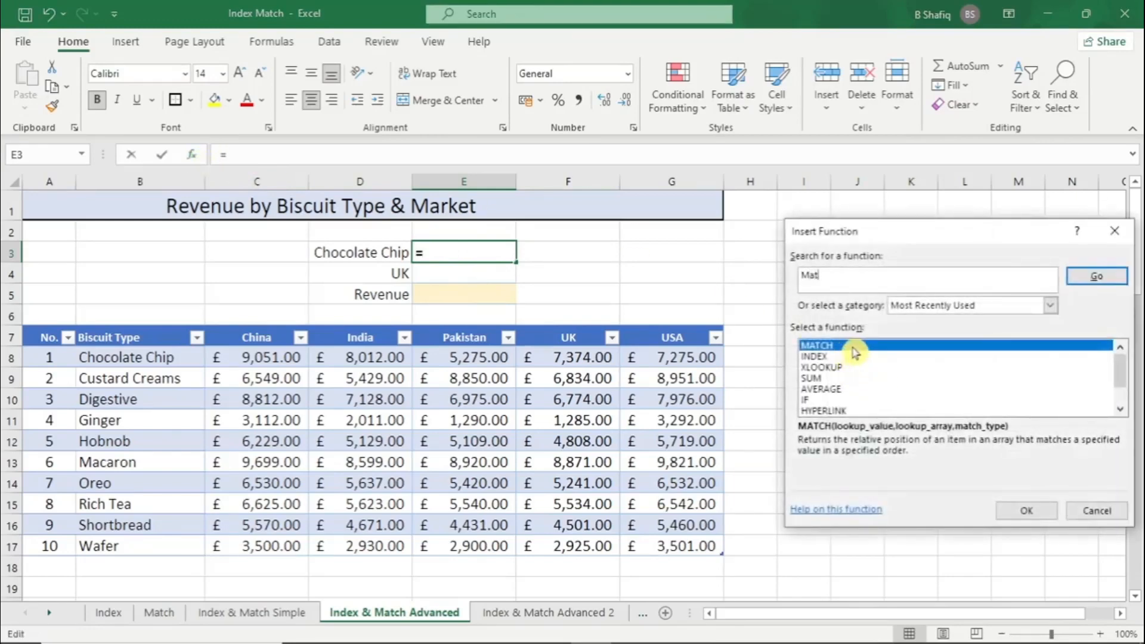
type("ch")
left_click(1101, 276)
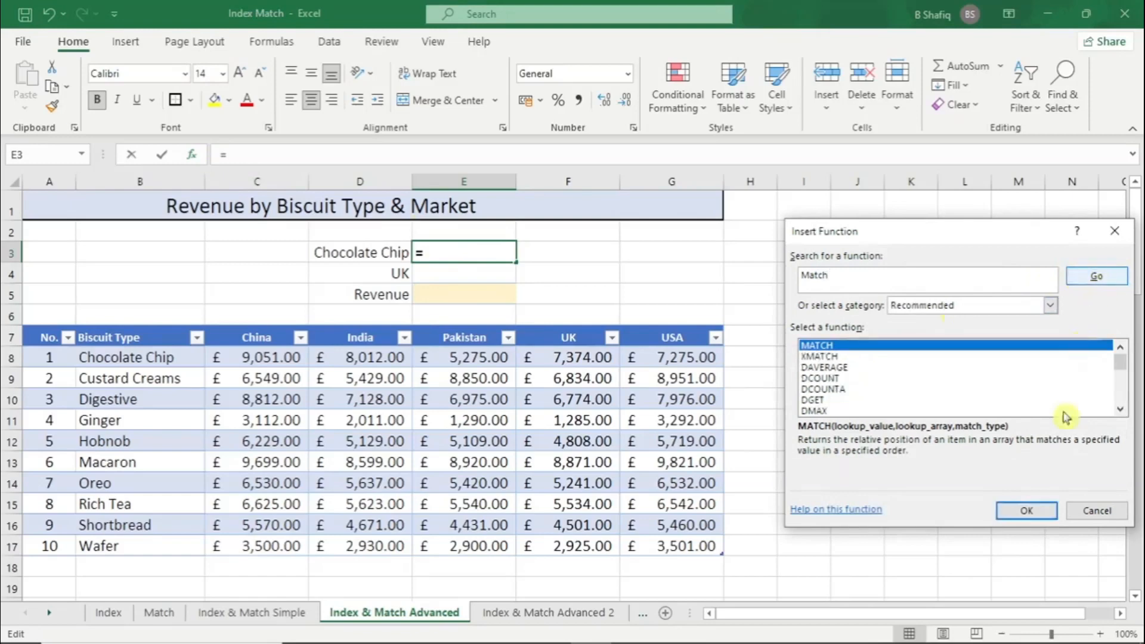
left_click(1014, 508)
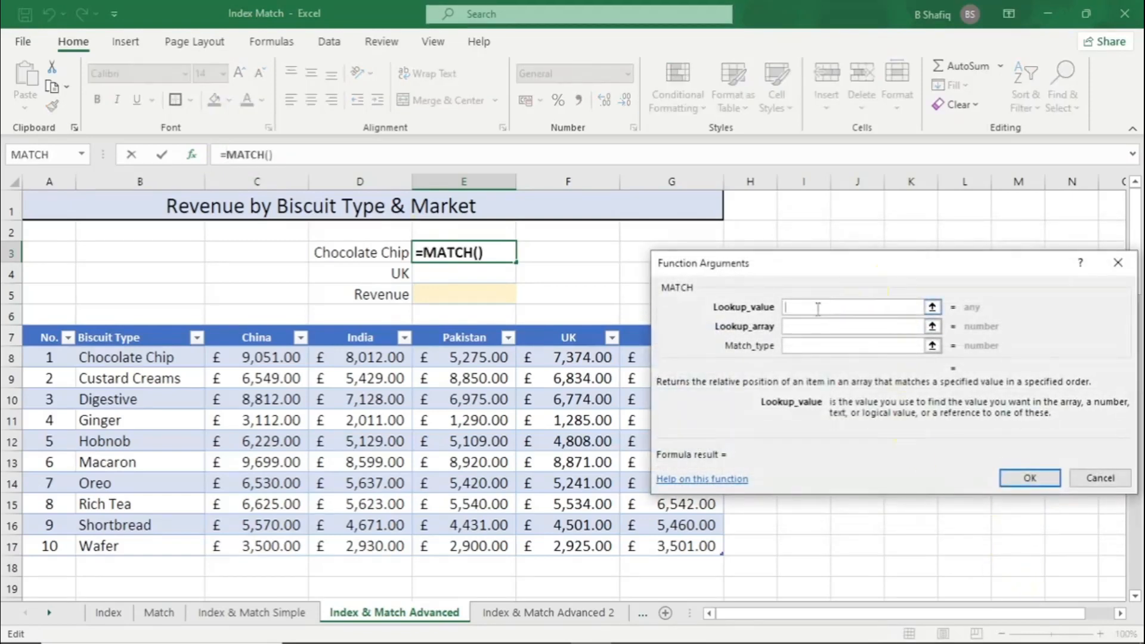
Set E3's MATCH lookup value to D3 and lookup array to Table4[Biscuit Type], leave the match type blank, and confirm the formula
left_click(376, 253)
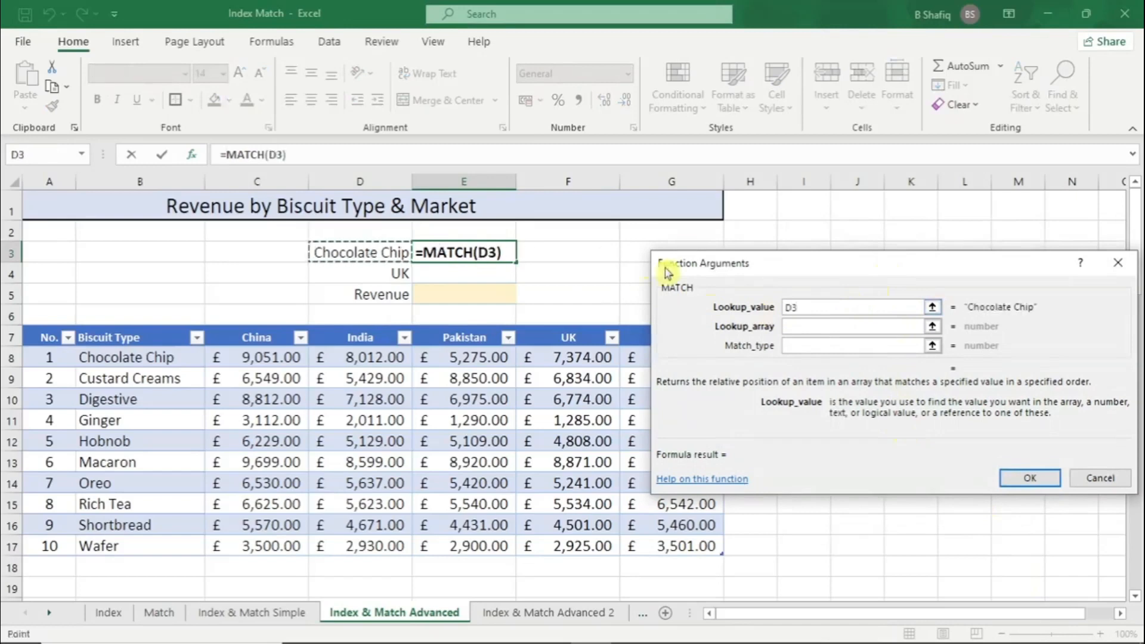
left_click(796, 327)
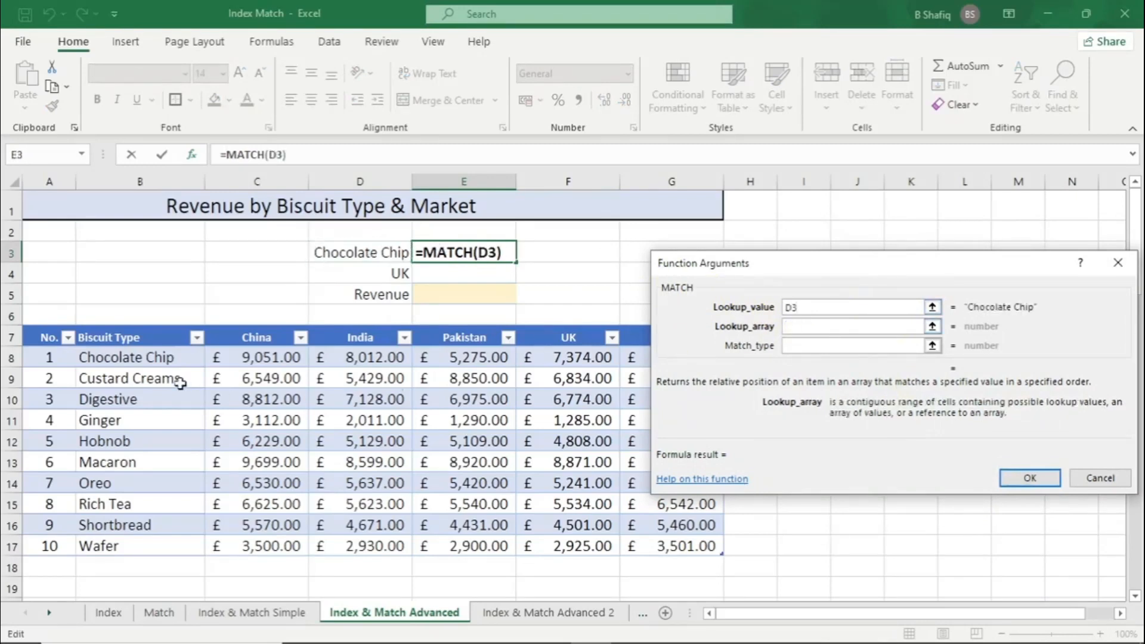
left_click_drag(145, 358, 133, 551)
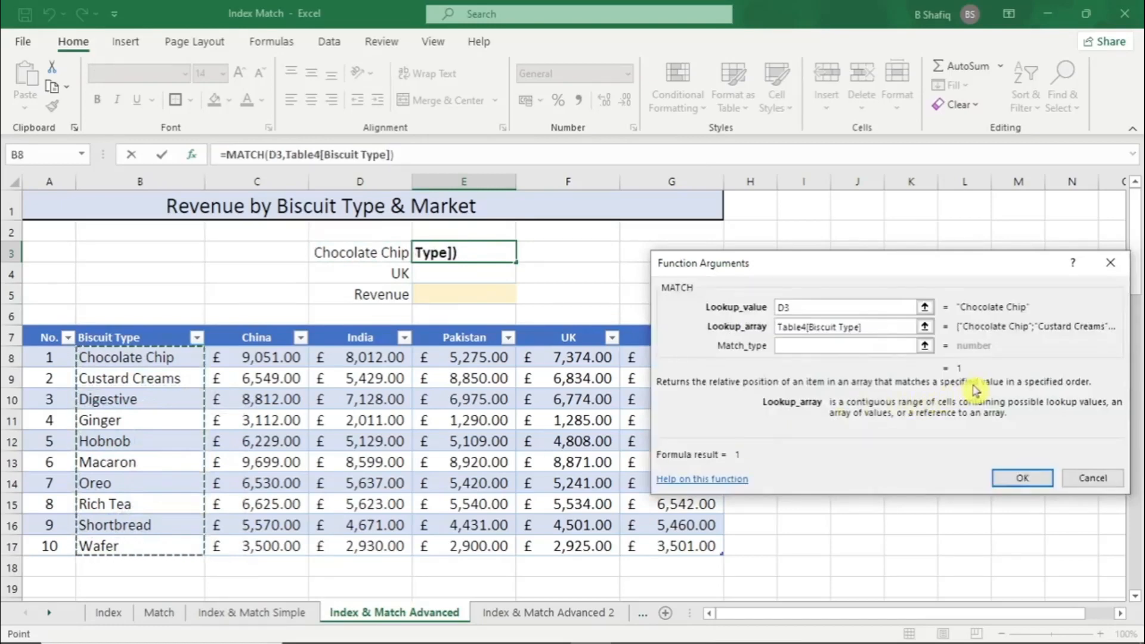
left_click(1040, 478)
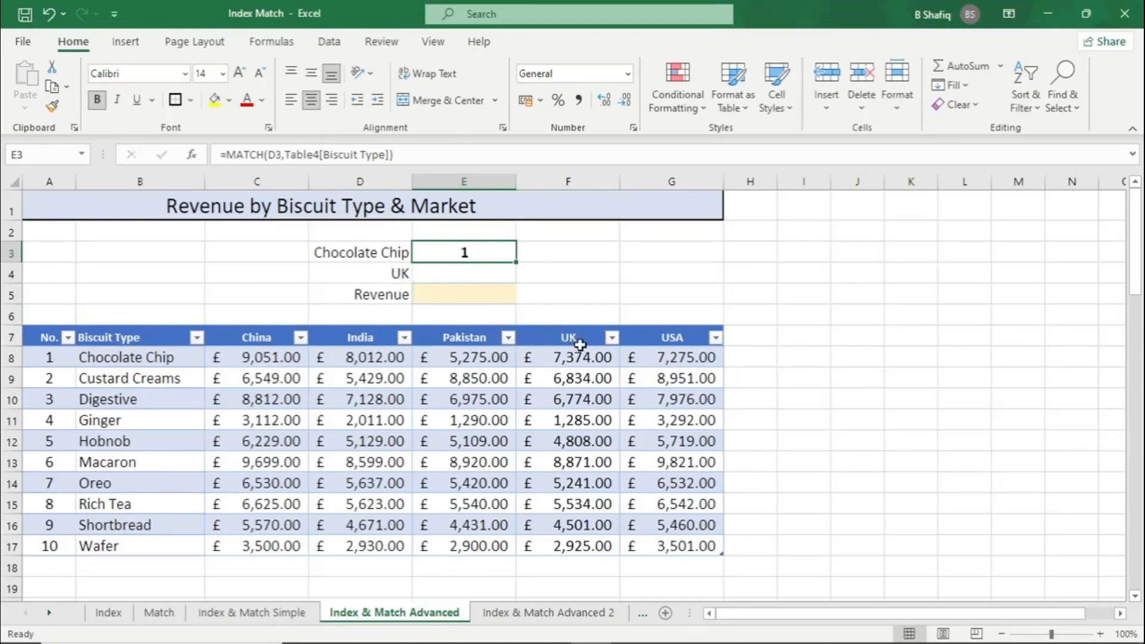
Insert a MATCH function in E4 with lookup value D4 and the table's China to USA headers as lookup array, leaving the match type blank
left_click(463, 274)
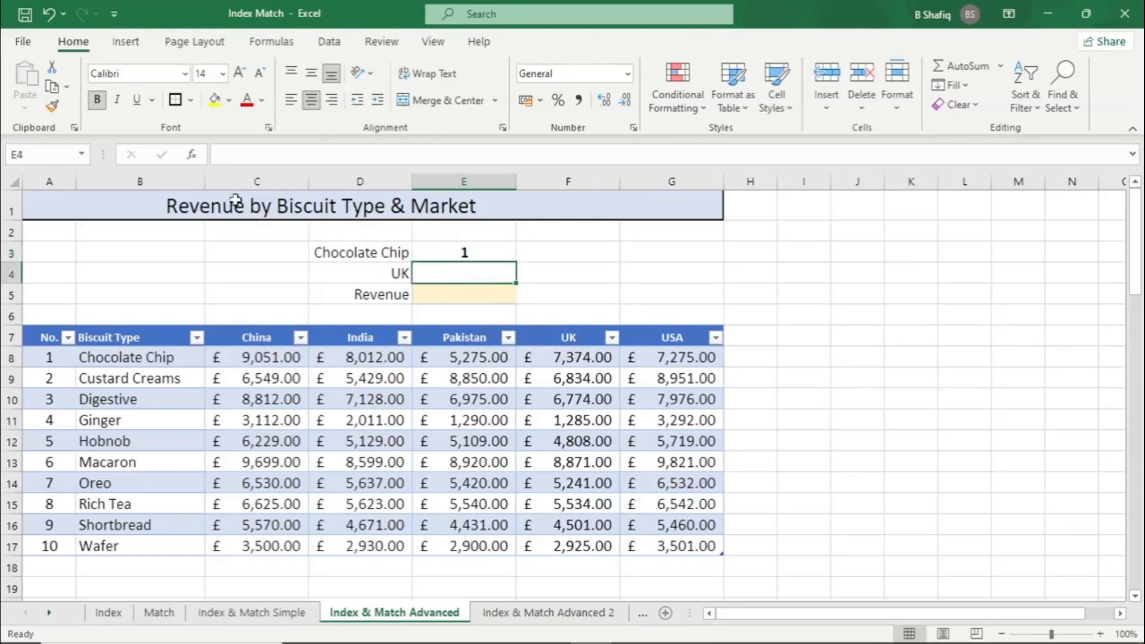
left_click(195, 156)
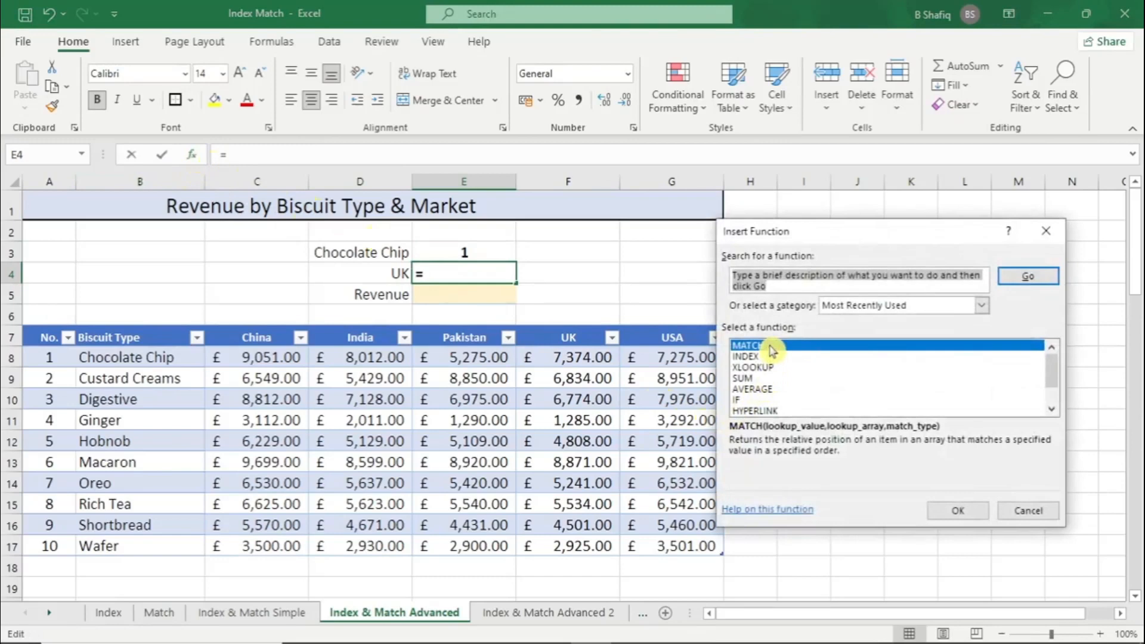
double_click(771, 346)
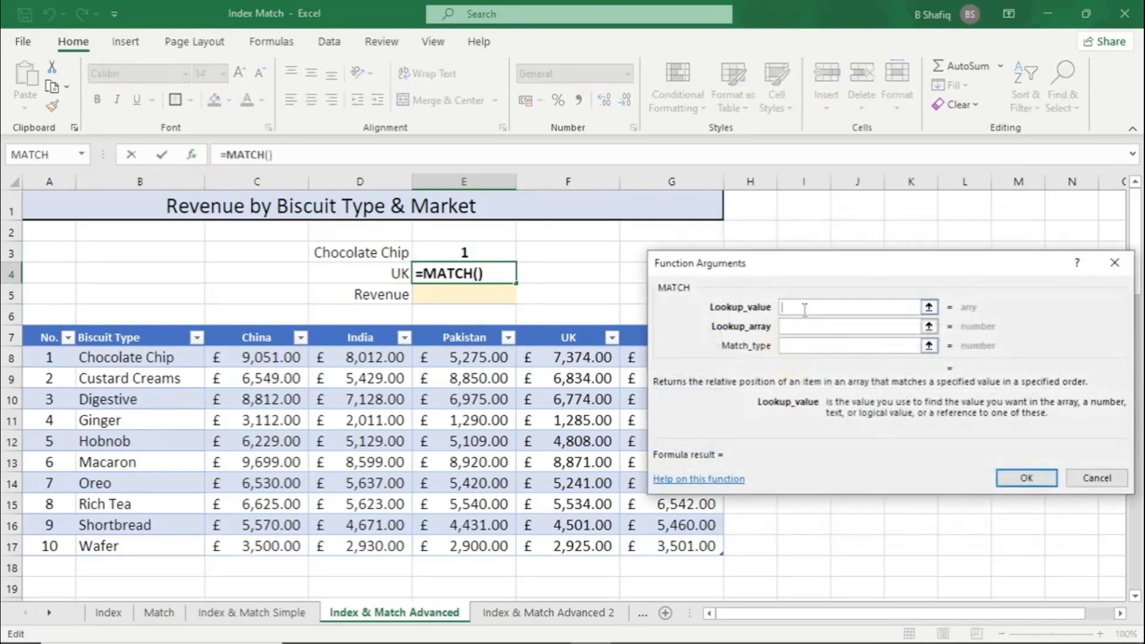
left_click(395, 273)
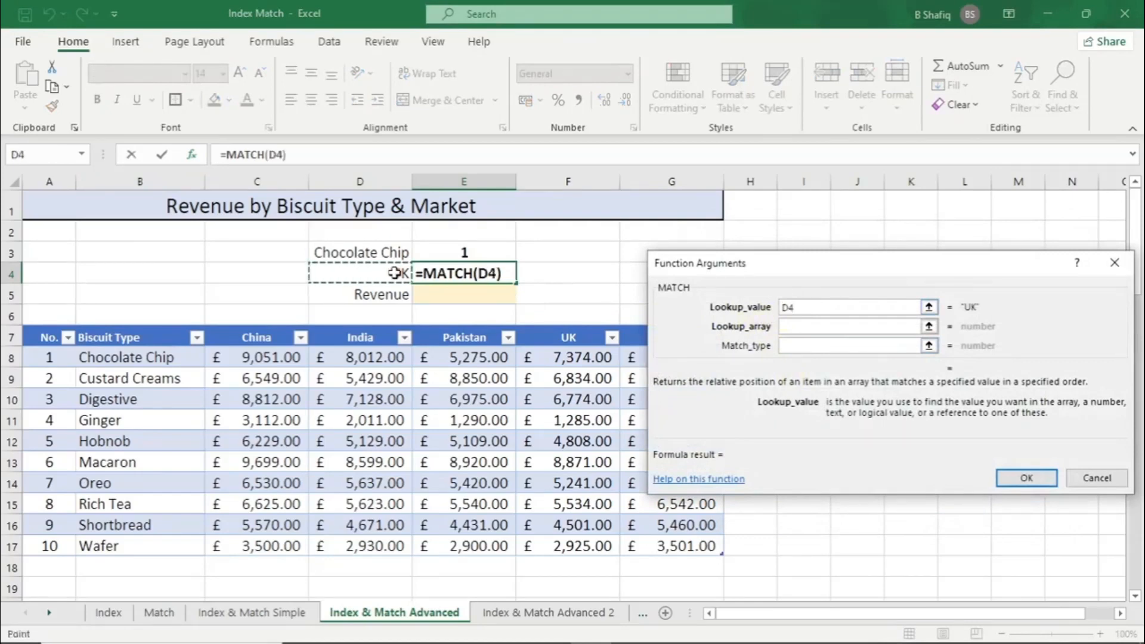
left_click(786, 326)
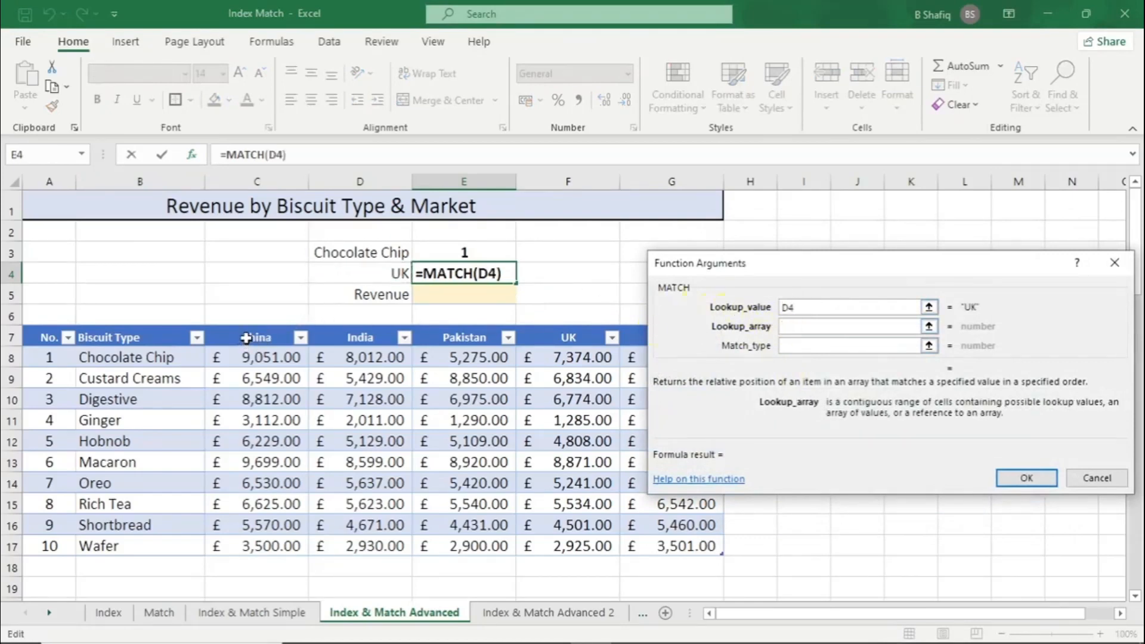
left_click_drag(252, 335, 650, 332)
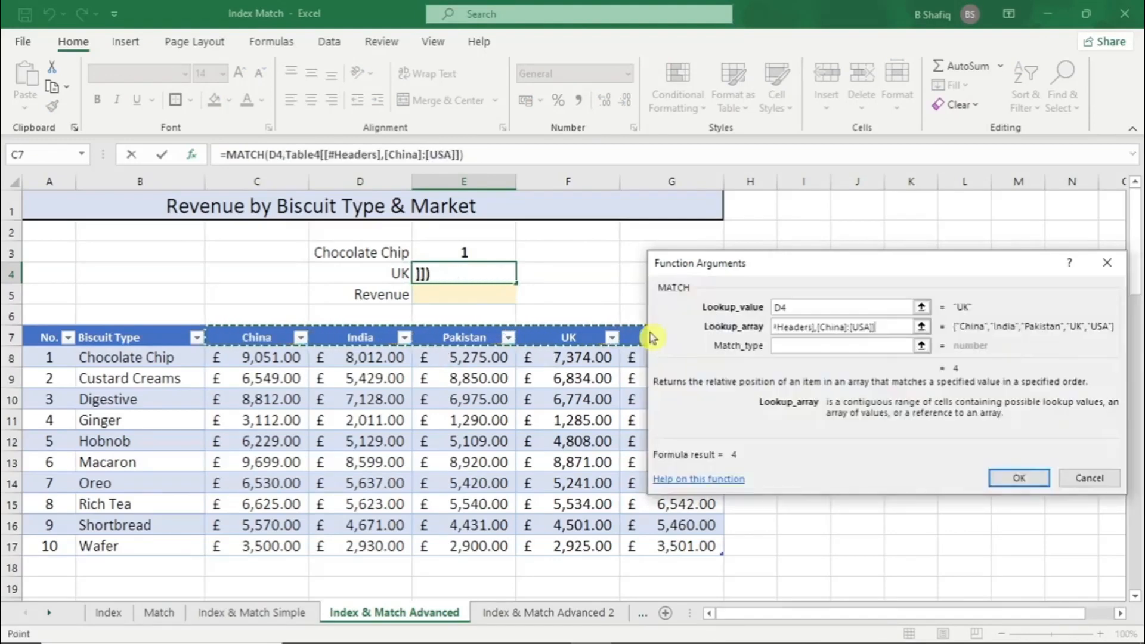
left_click(1026, 479)
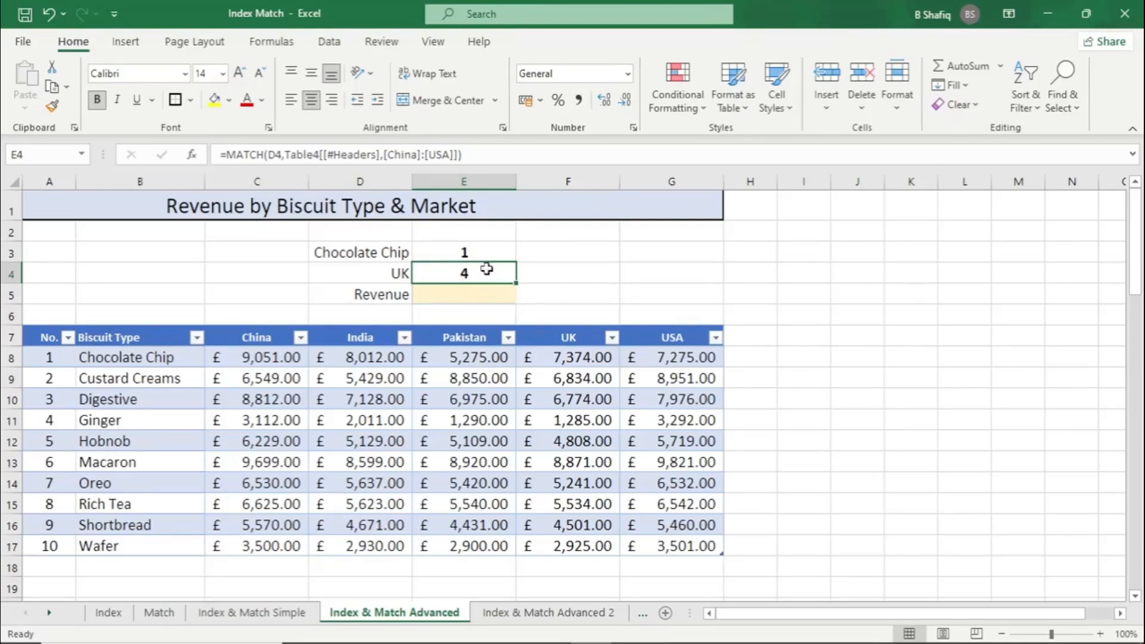
Enter an INDEX formula in E5 over the revenue data Table4[[China]:[USA]] with row number 1 and column number 4
left_click(487, 293)
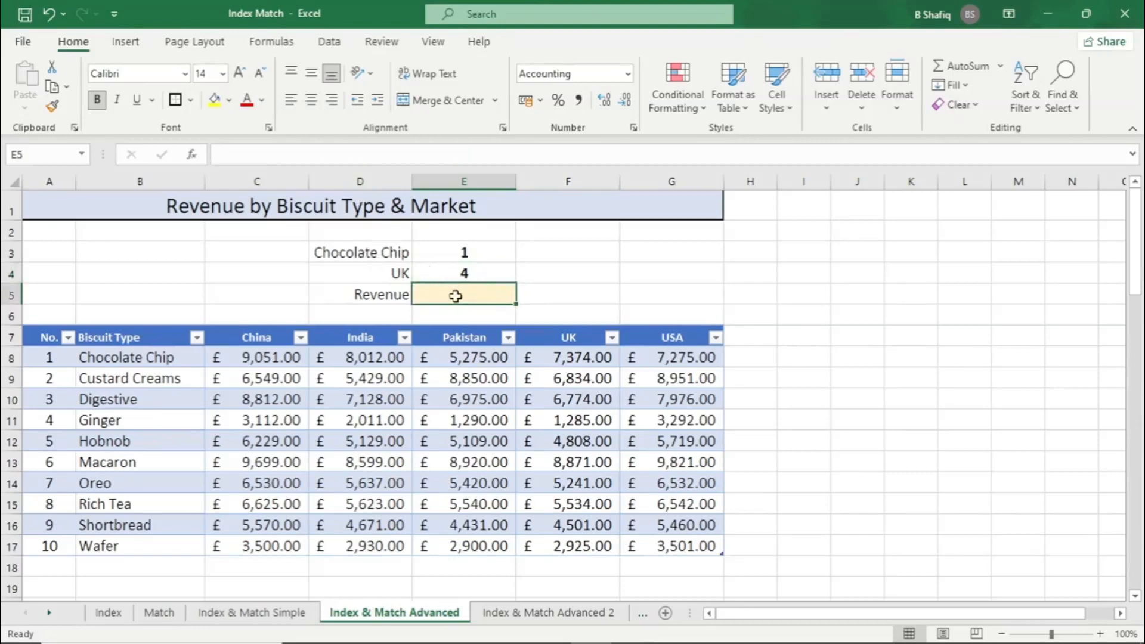
type("=IN")
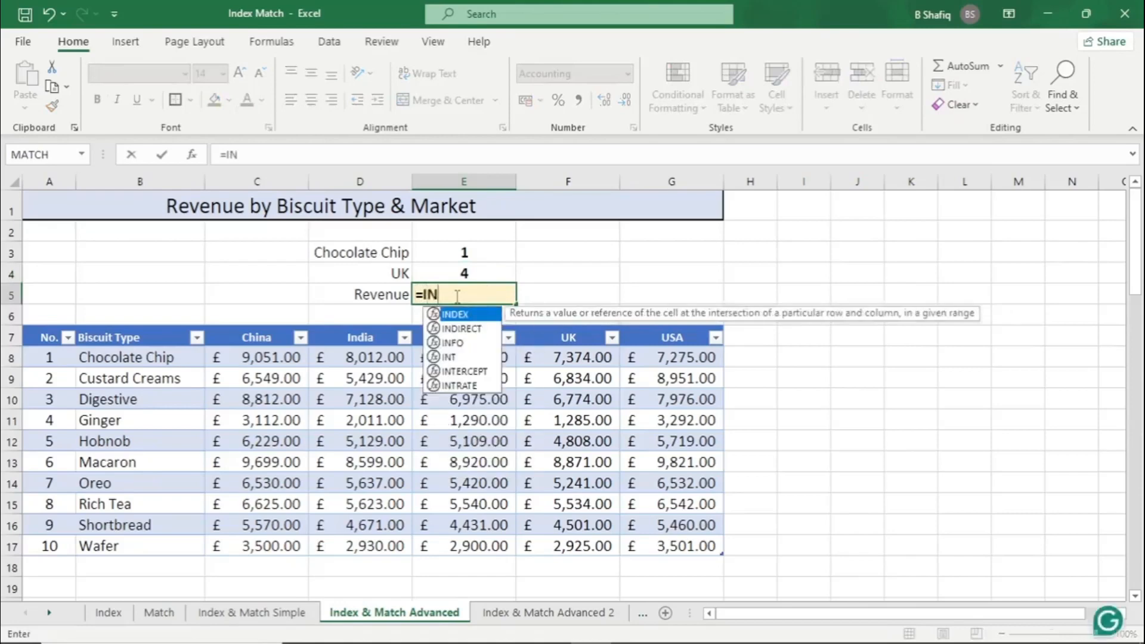
type("DEX(")
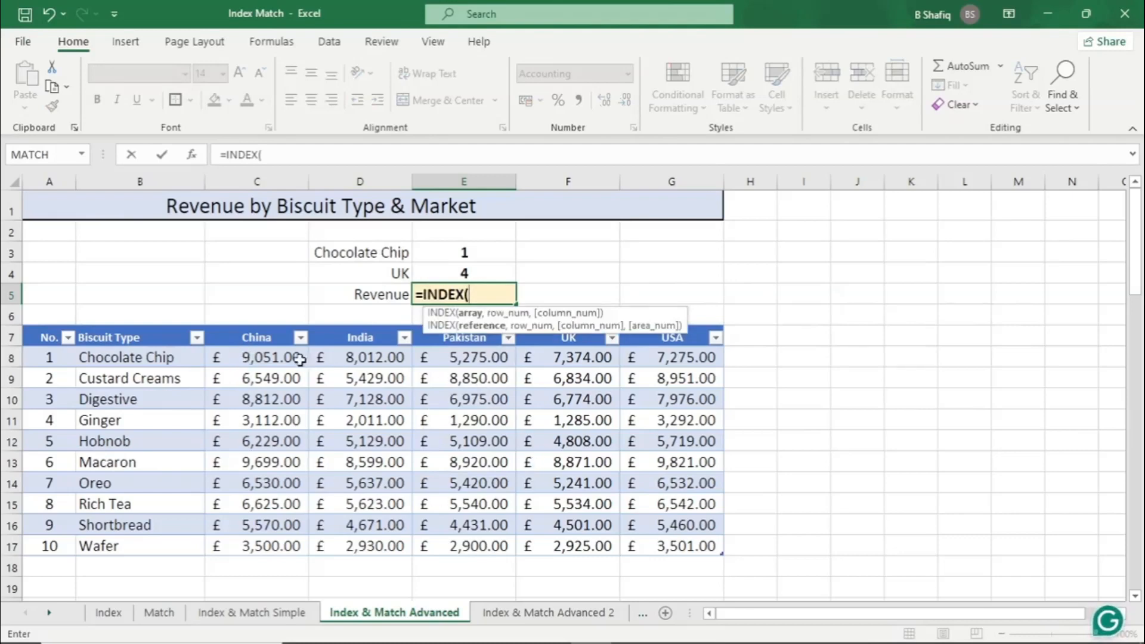
left_click(273, 359)
left_click_drag(273, 359, 542, 479)
left_click_drag(642, 537, 650, 548)
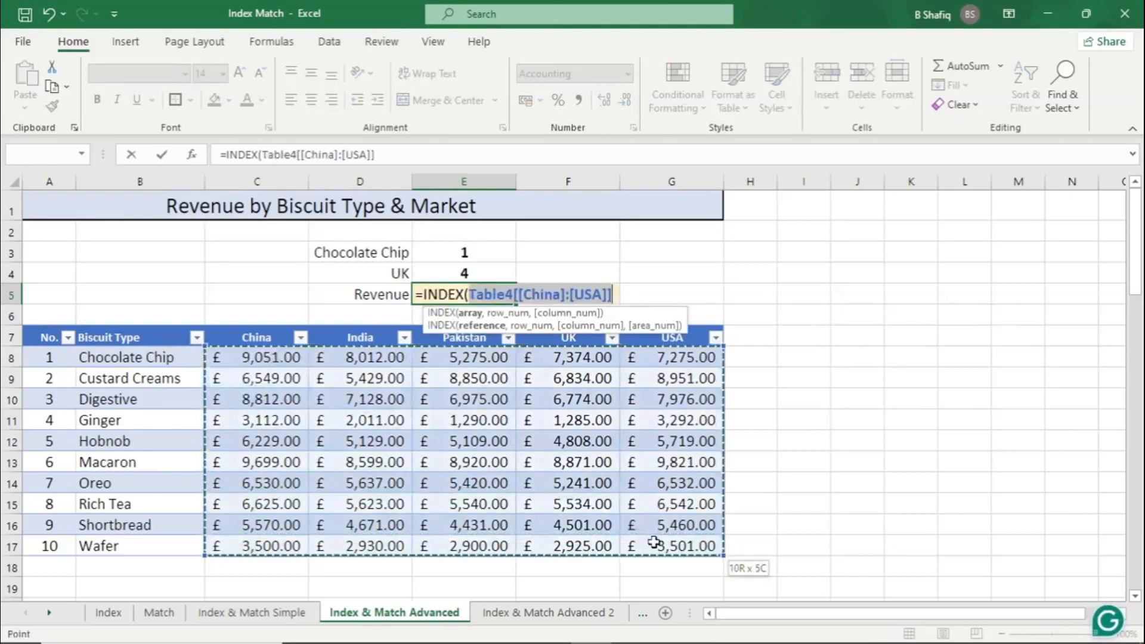
type(",")
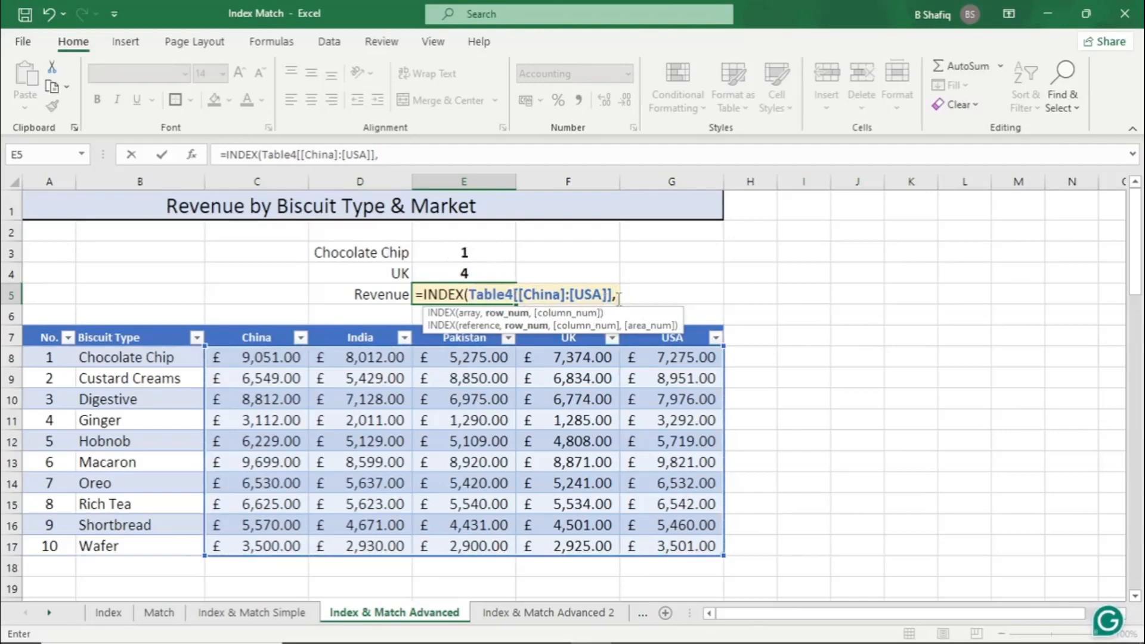
type("1")
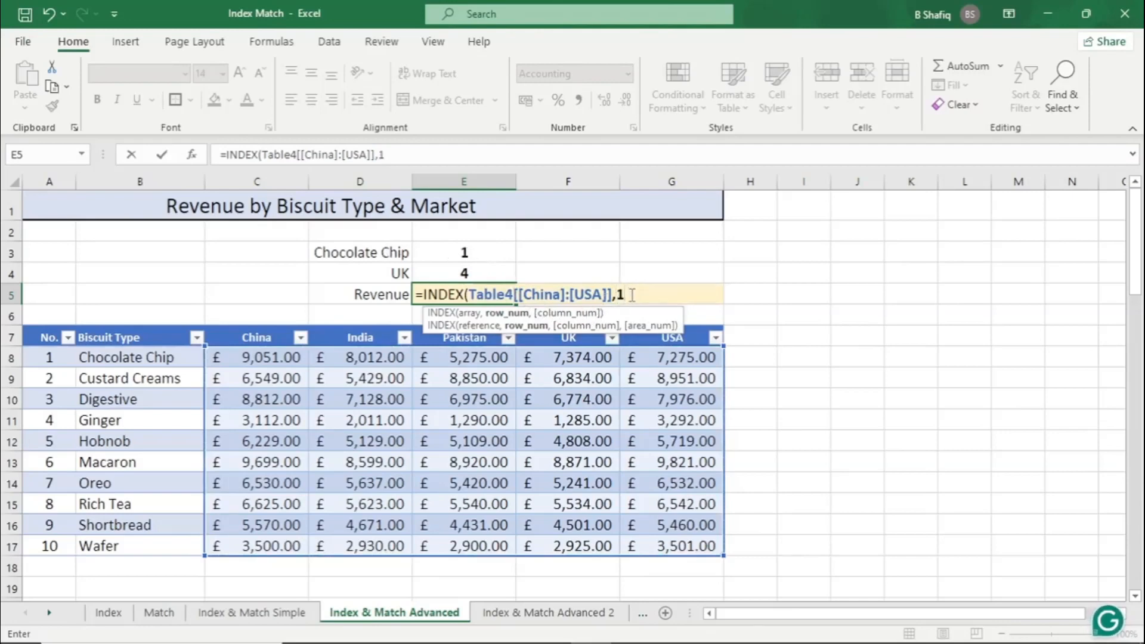
type(",")
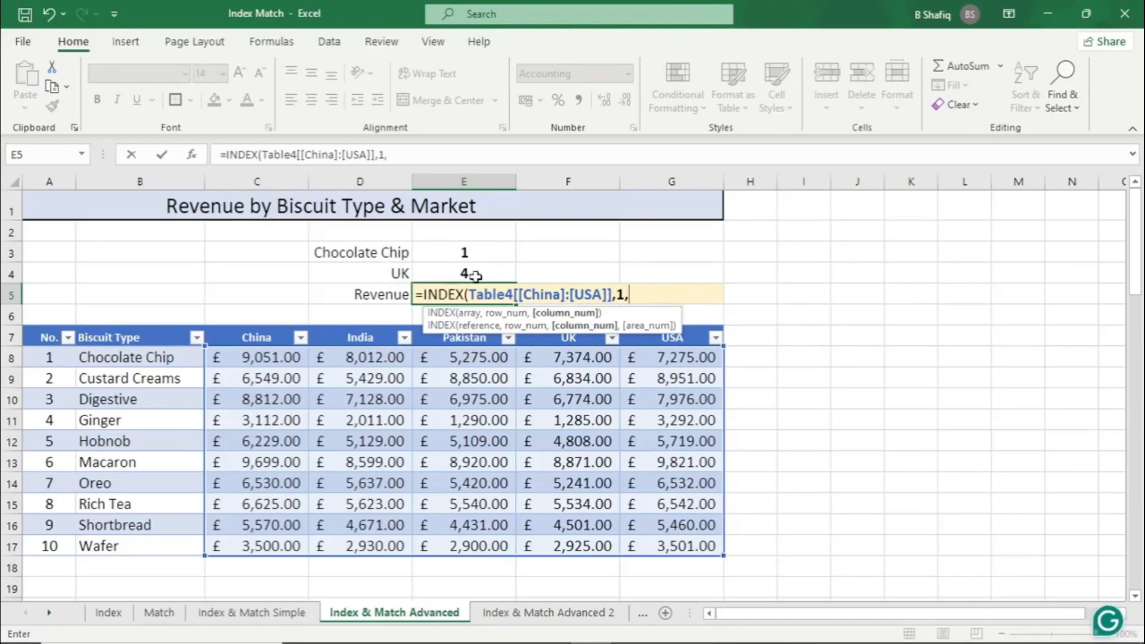
type("4")
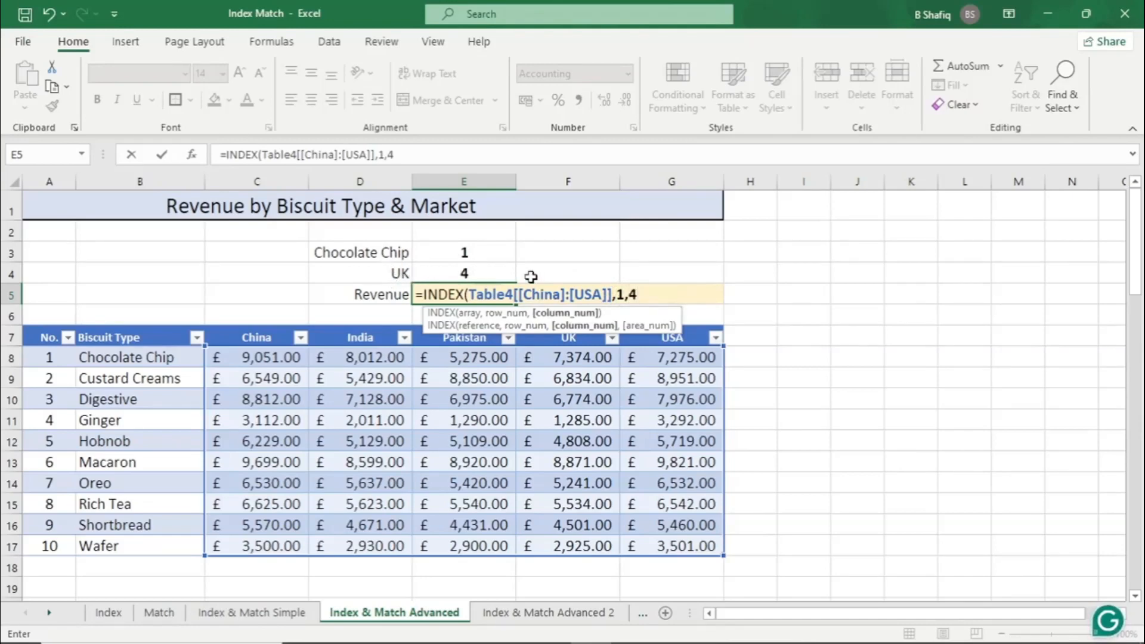
type(")")
key("Return")
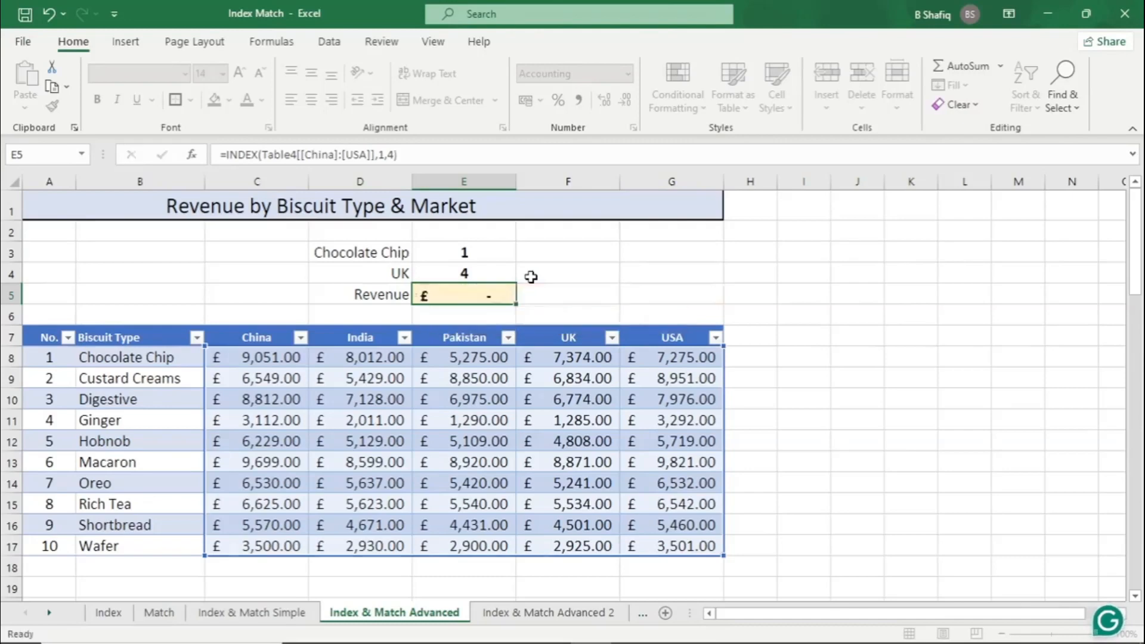
Compare the revenue returned in E5 with Chocolate Chip's UK revenue in F8
left_click(611, 359)
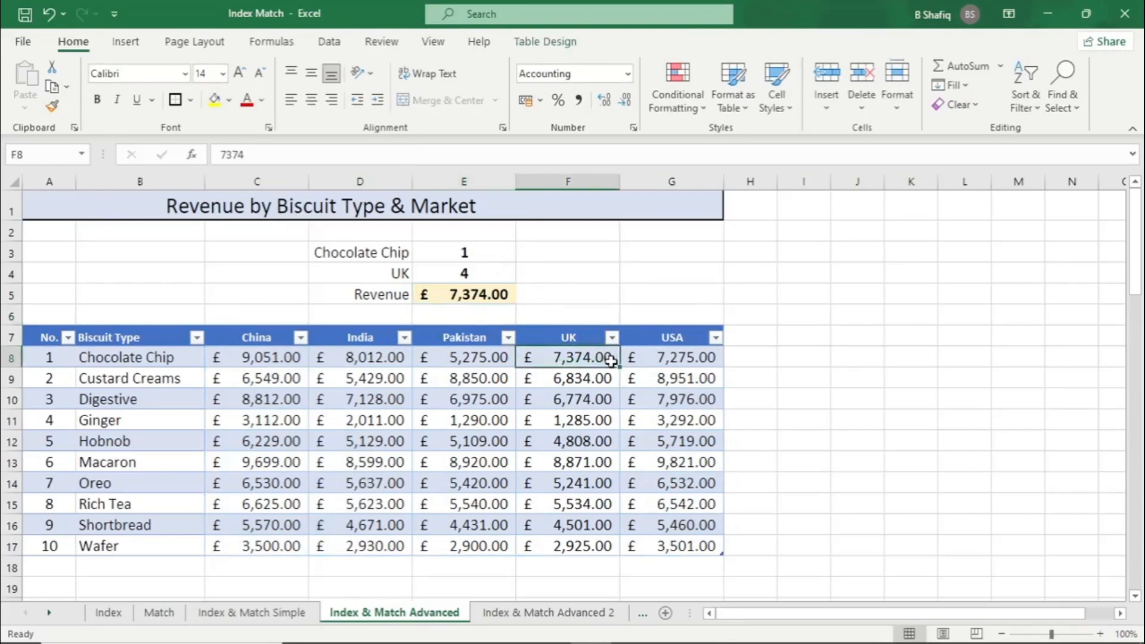
left_click(487, 293)
left_click(592, 360)
left_click(475, 297)
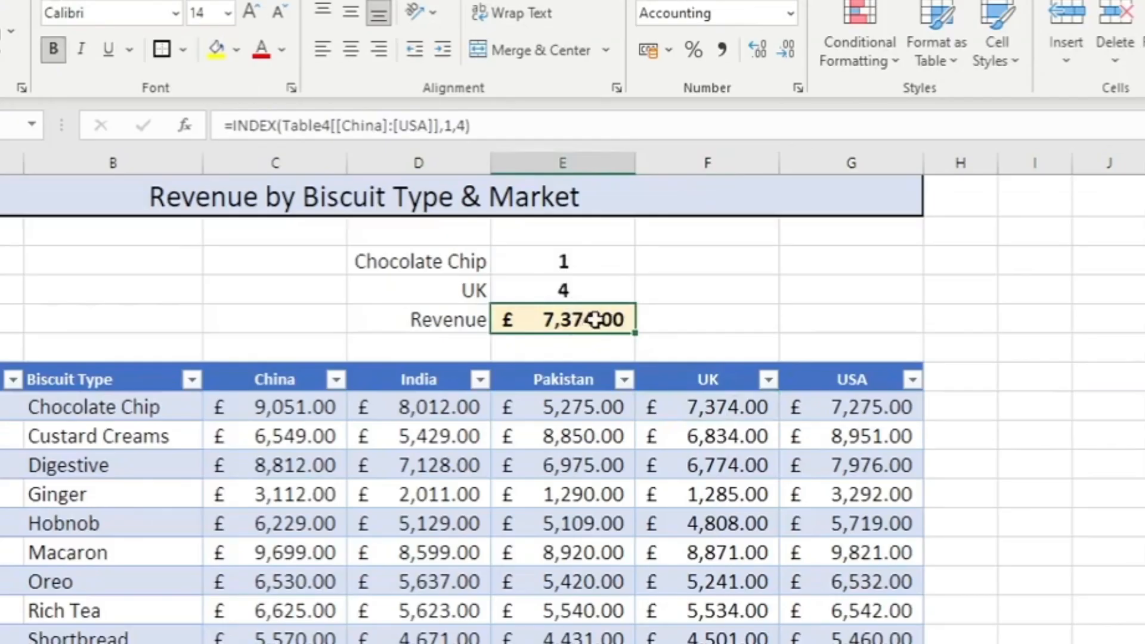
Replace the row number in E5's INDEX formula with E3's MATCH(D3,Table4[Biscuit Type]) and check the result against F8
left_click(589, 260)
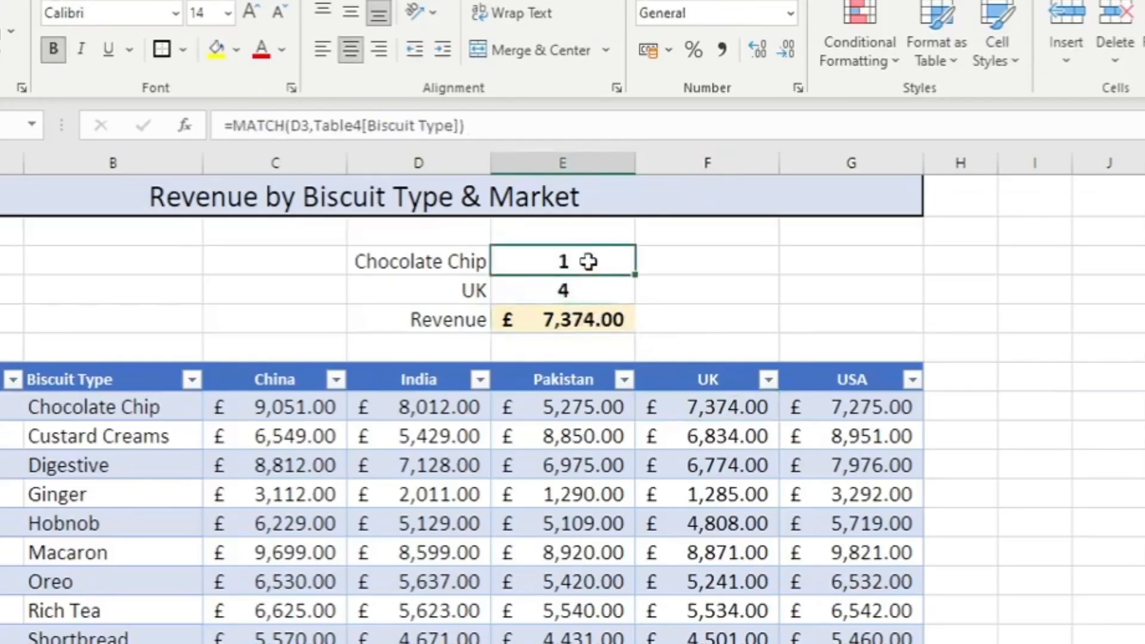
left_click_drag(477, 132, 231, 119)
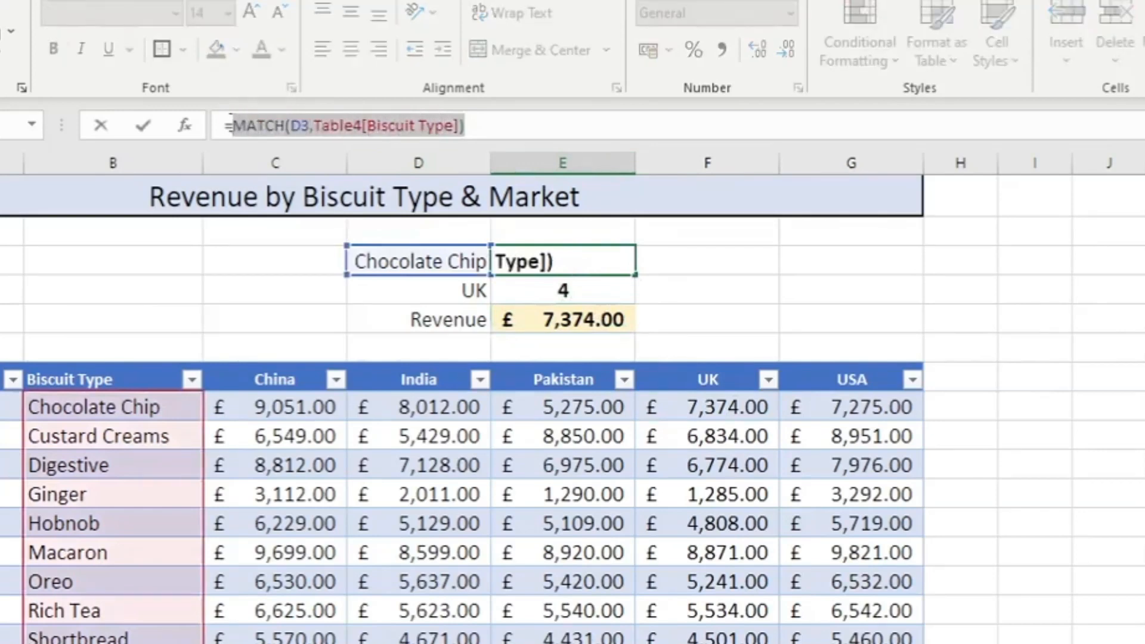
key("Escape")
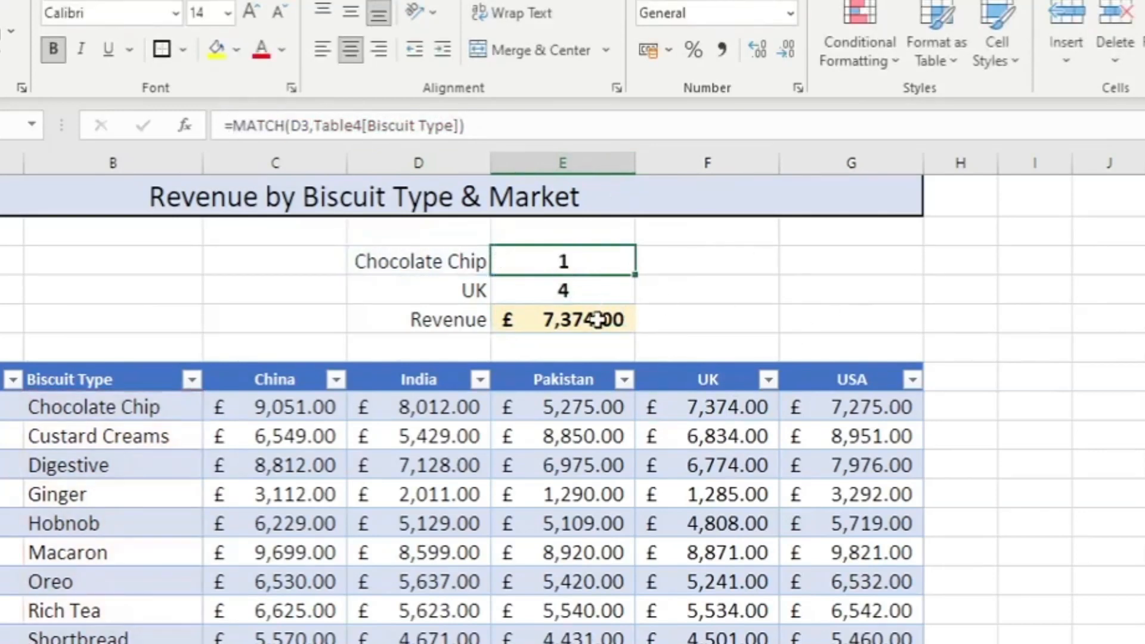
left_click(596, 320)
left_click(454, 125)
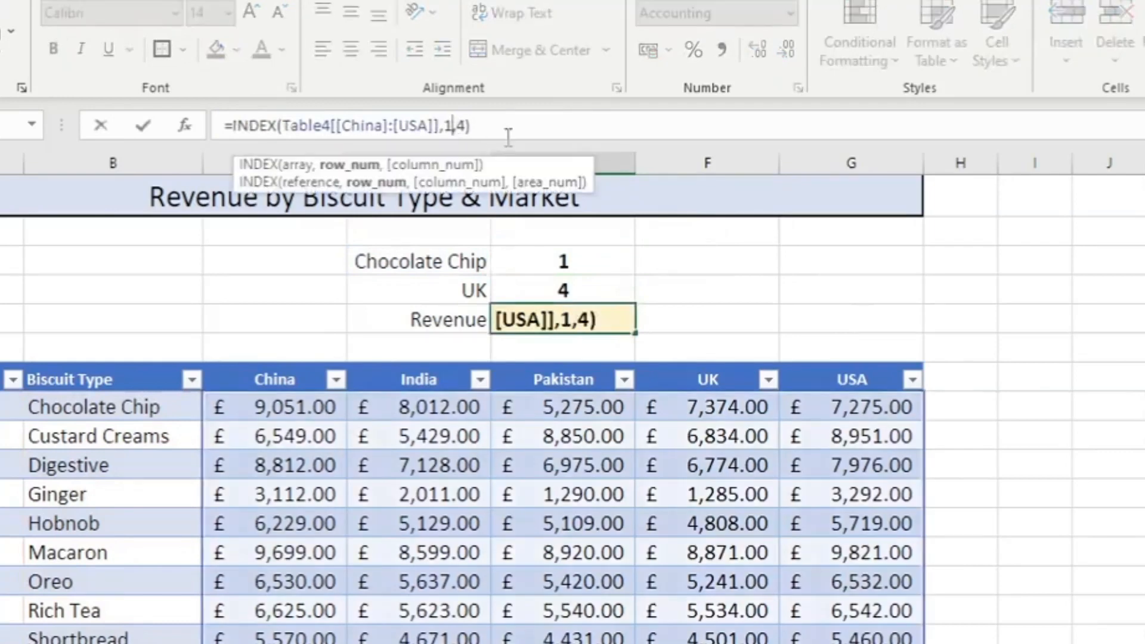
key("shift+Left")
type("MATCH(D3,Table4[Biscuit Type])")
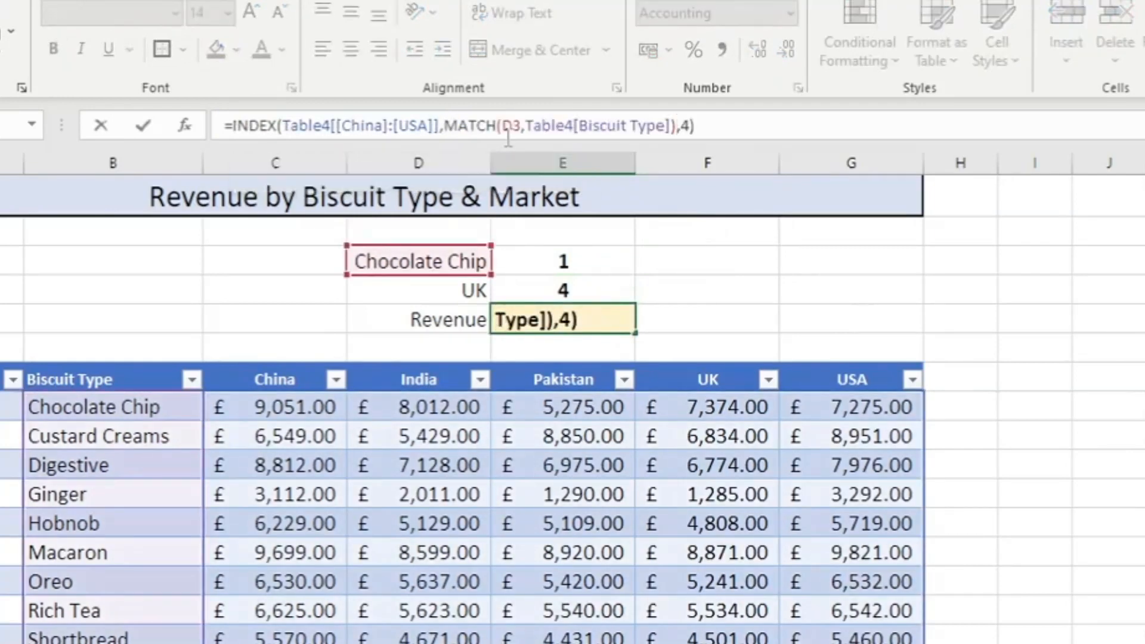
key("Return")
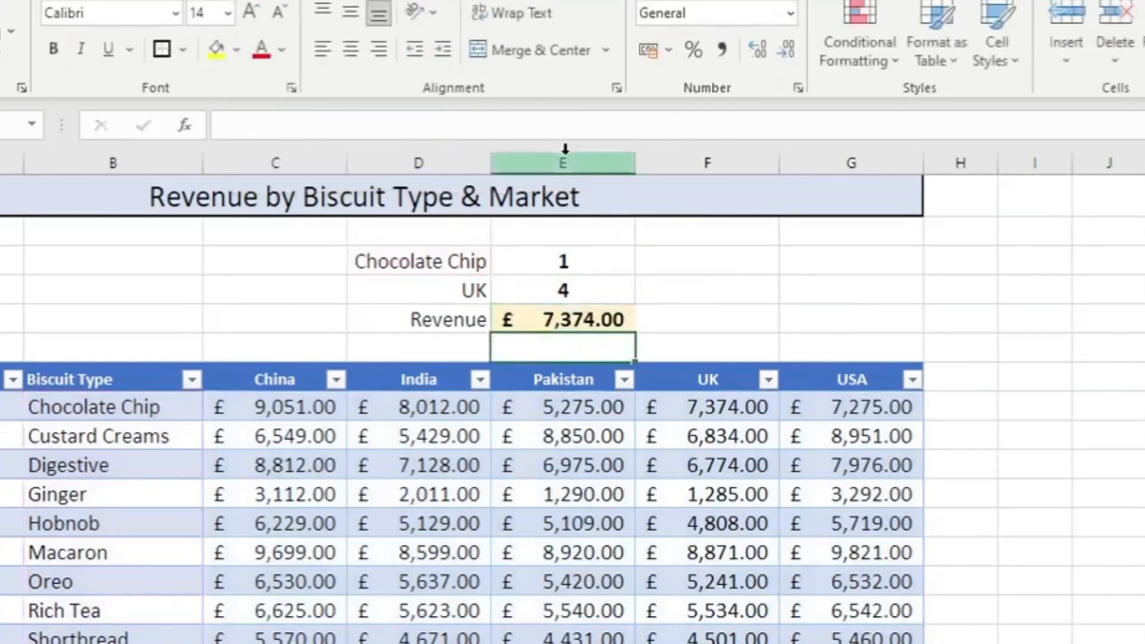
left_click(703, 404)
left_click(601, 325)
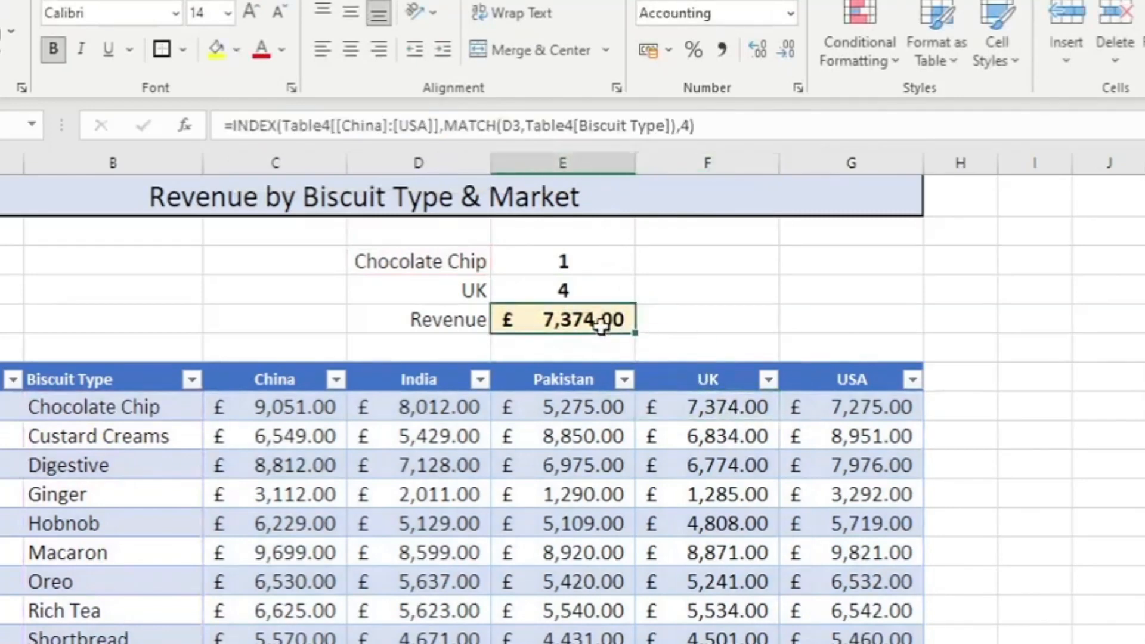
Replace the column number 4 in E5's INDEX formula with E4's MATCH(D4,Table4[[#Headers],[China]:[USA]])
left_click(603, 291)
left_click_drag(585, 124, 234, 119)
key("ctrl+c")
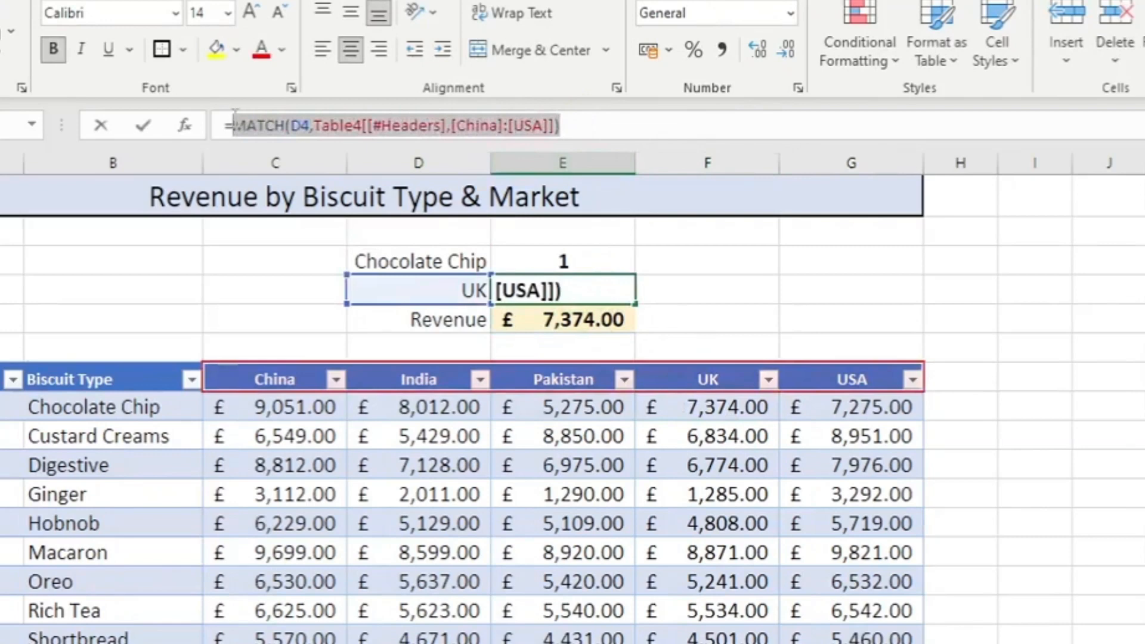
key("Escape")
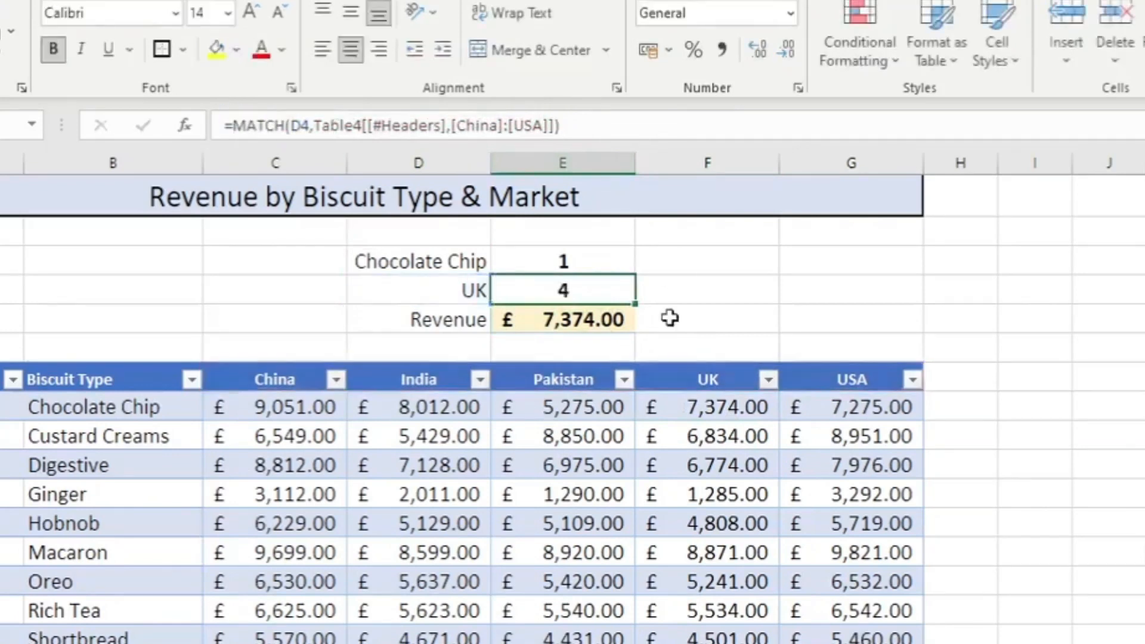
left_click(588, 318)
left_click(687, 127)
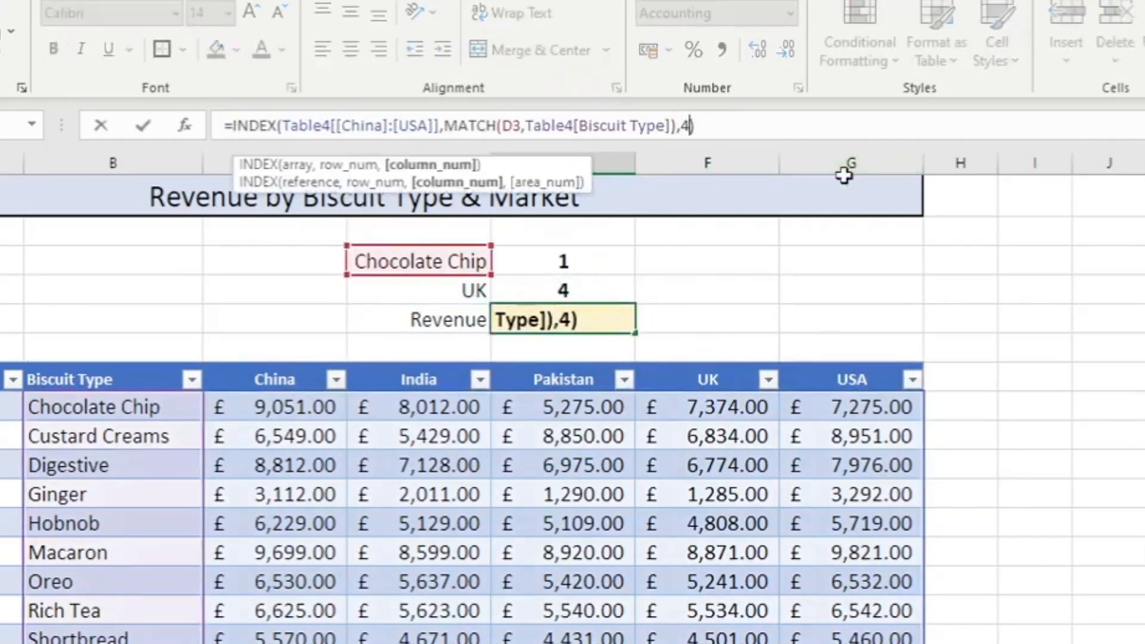
key("ctrl+v")
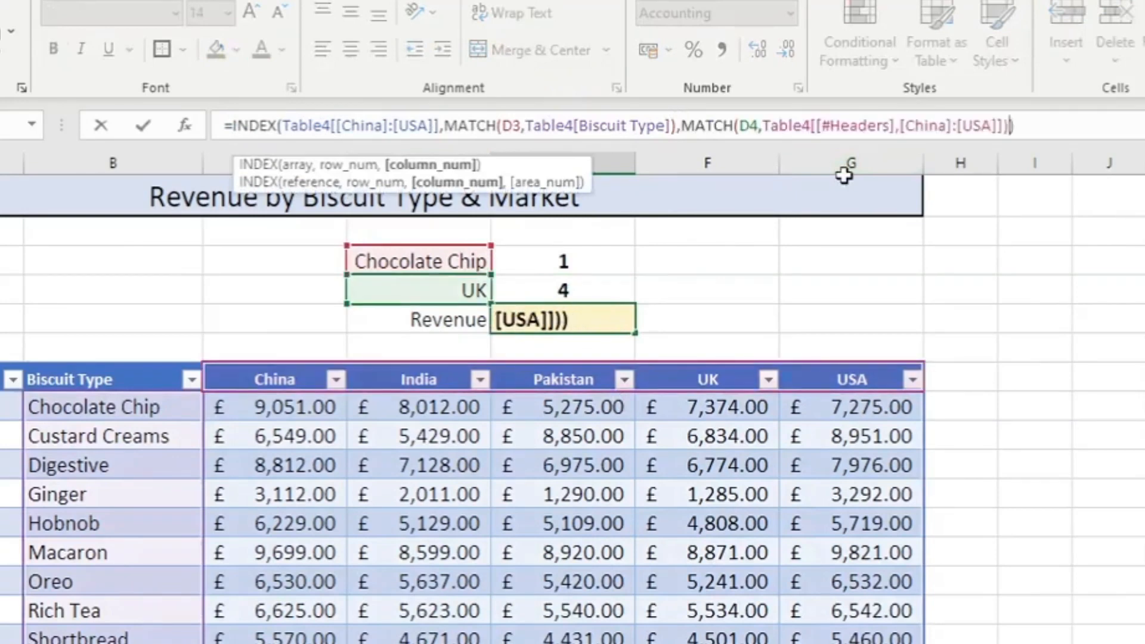
key("Return")
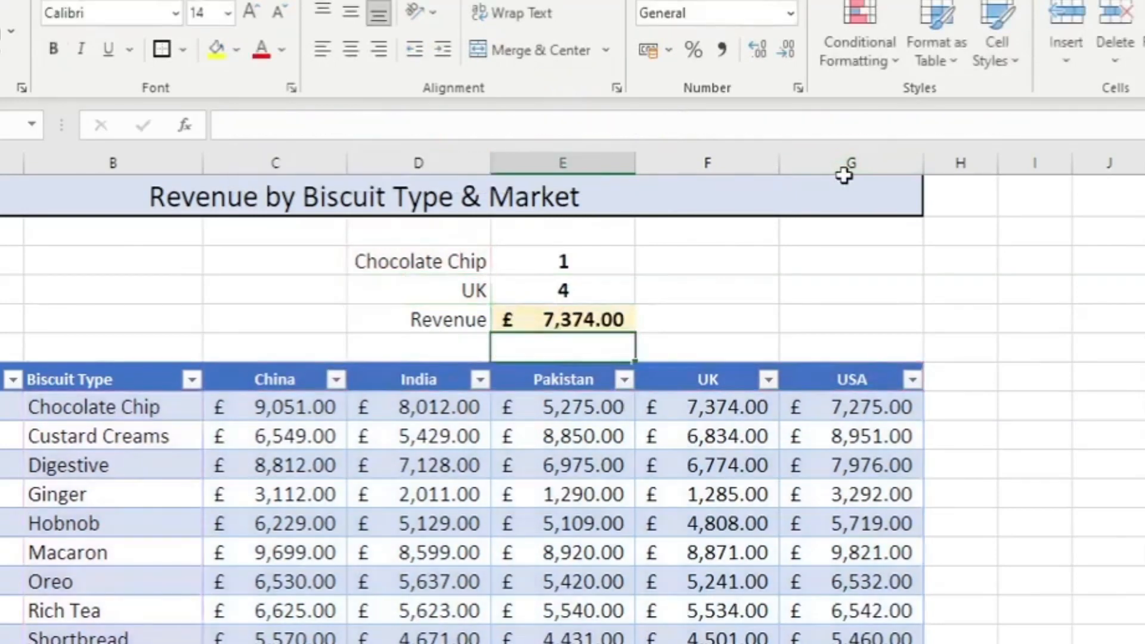
Check E5's revenue against F8 and review the INDEX function and both nested MATCH functions in its formula
left_click(591, 320)
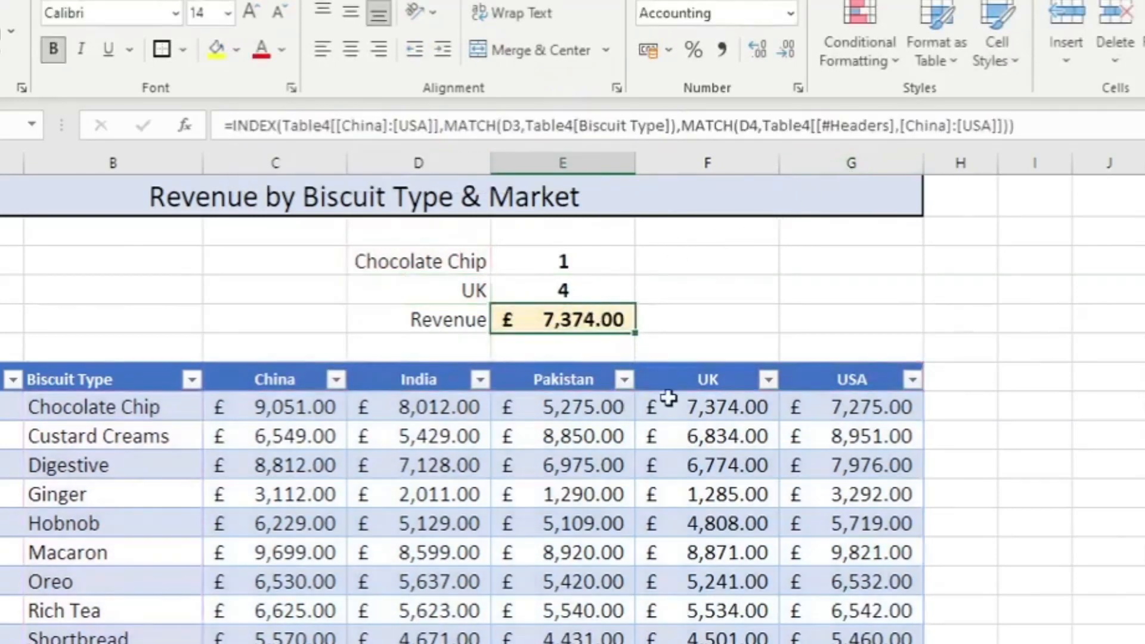
left_click(704, 410)
left_click(596, 311)
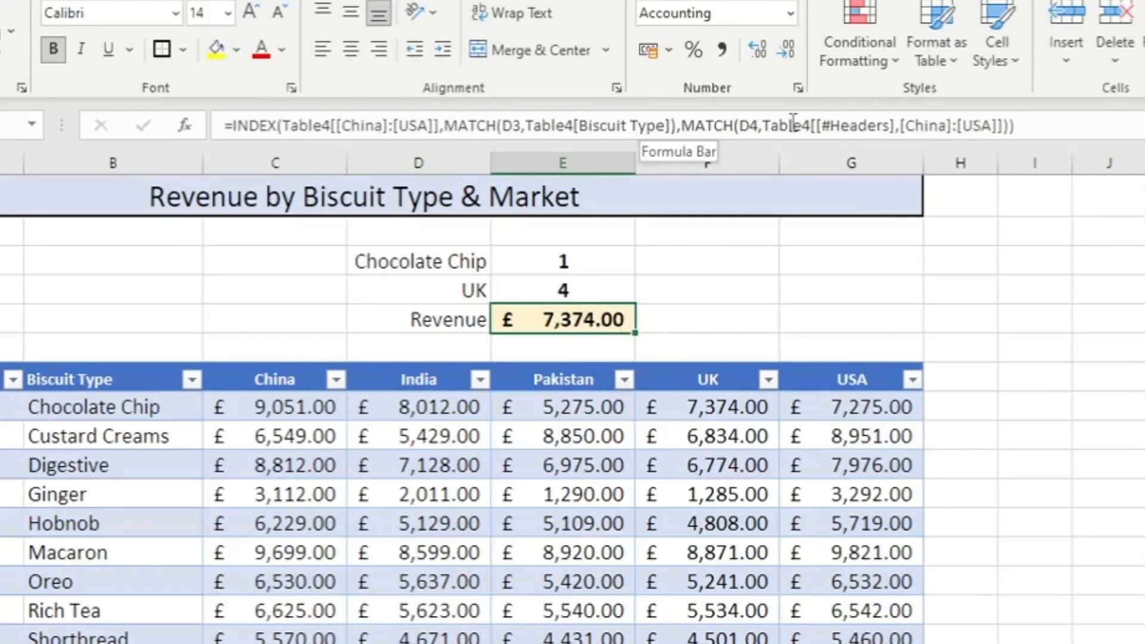
left_click(707, 122)
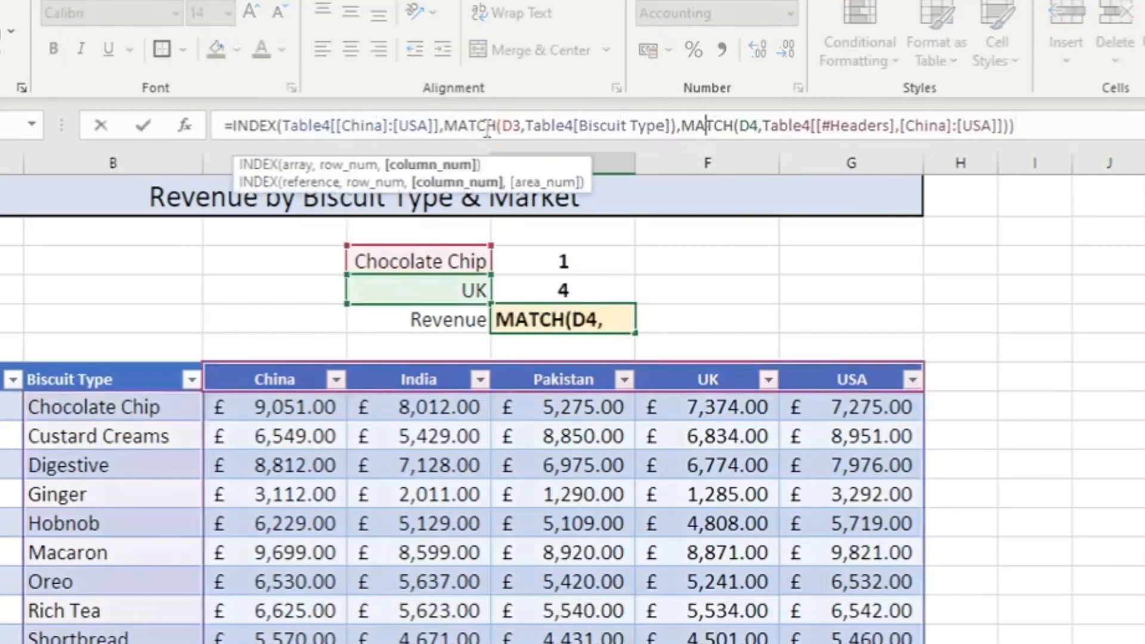
left_click(469, 125)
left_click(253, 126)
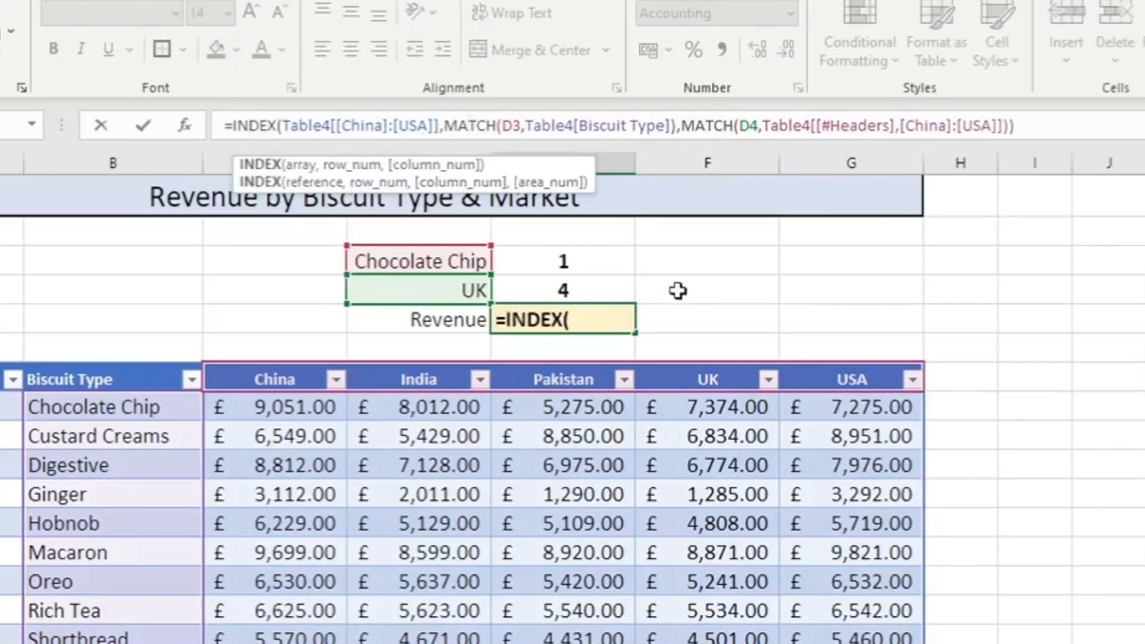
key("Escape")
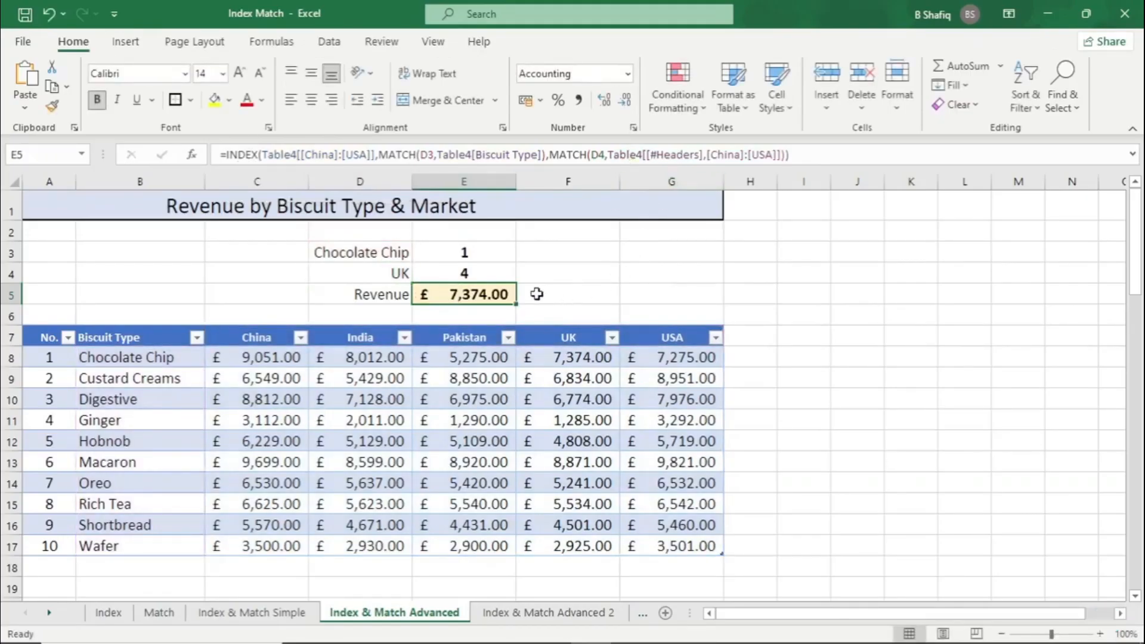
Change the biscuit type in D3 to Ginger and compare E5's revenue with Ginger's UK figure in the table
left_click(406, 255)
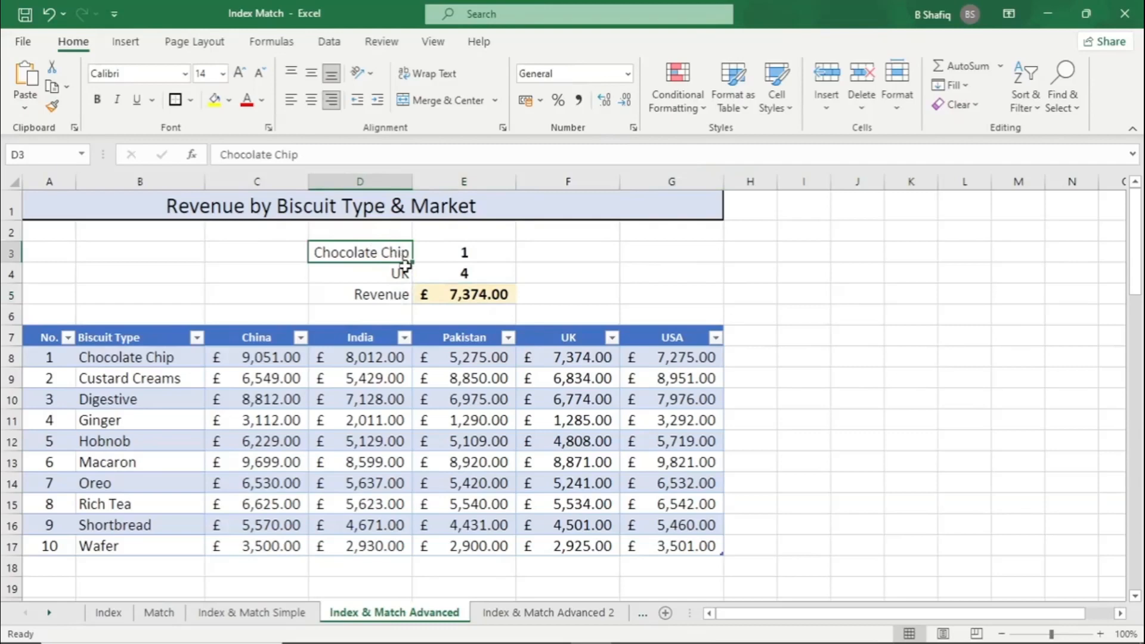
type("Ginger")
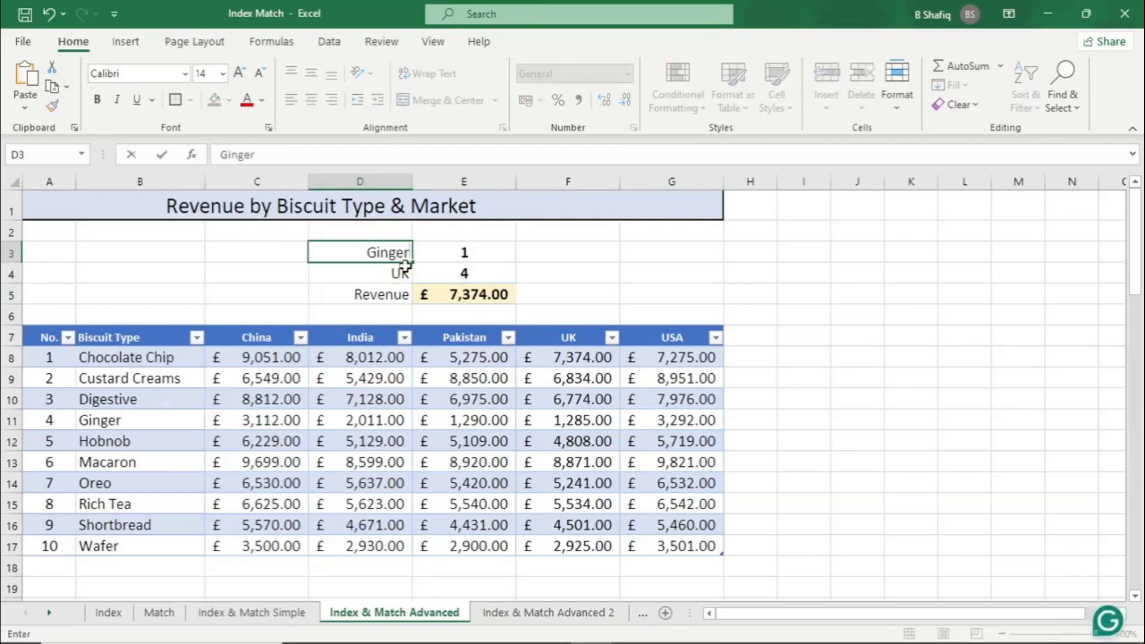
key("Return")
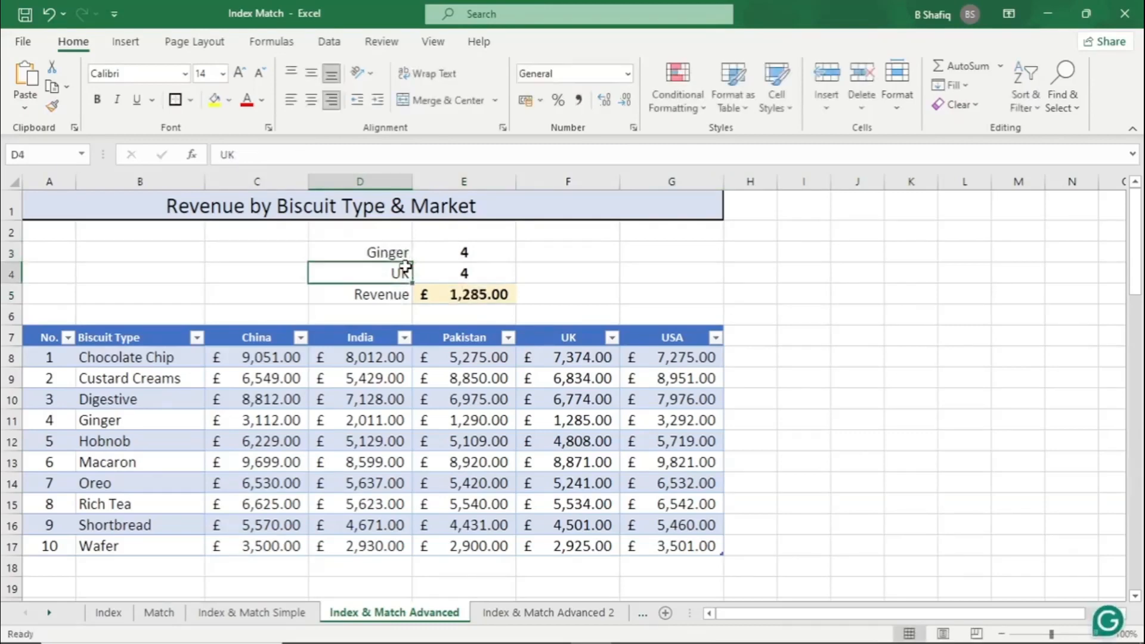
left_click_drag(137, 421, 601, 423)
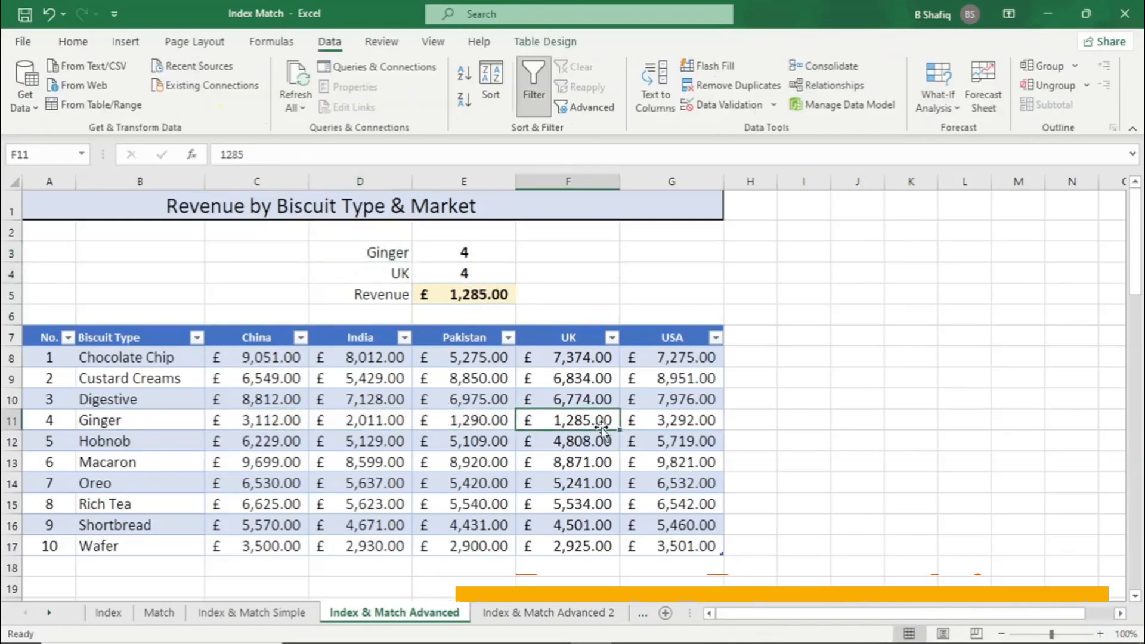
Add a data validation list to D3 using the biscuit types in $B$8:$B$17 as its source
left_click(388, 255)
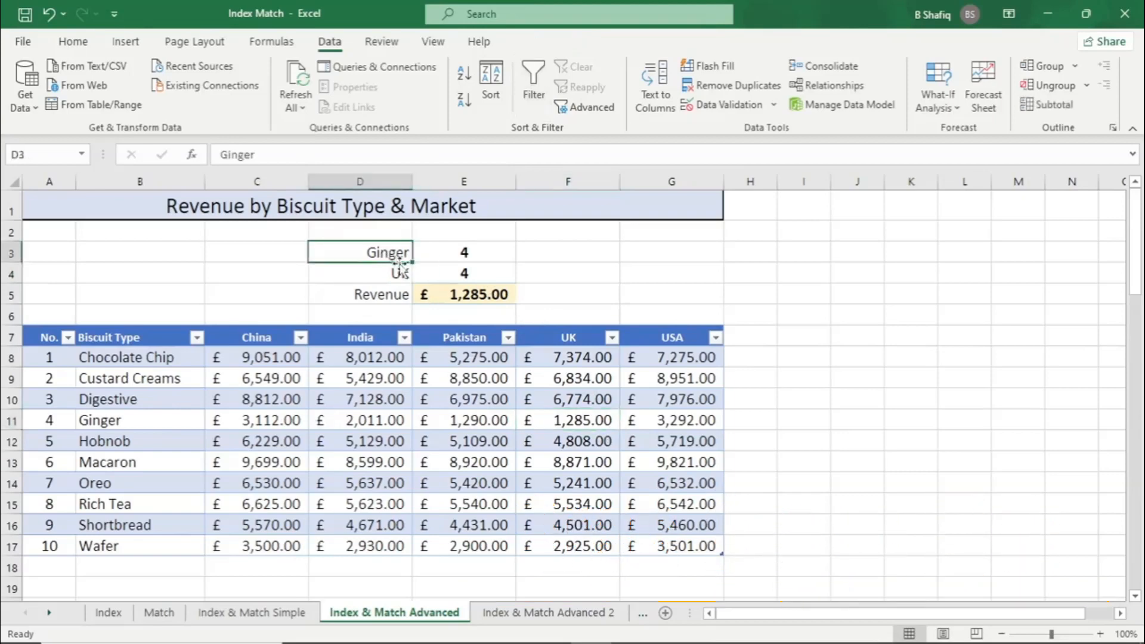
left_click(404, 271)
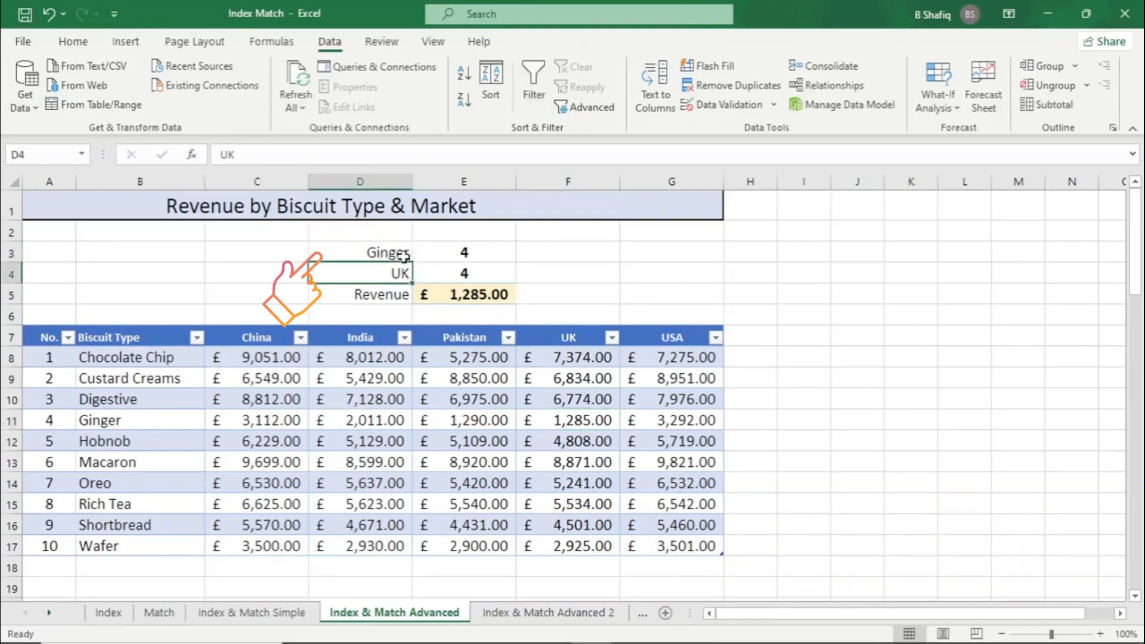
left_click(402, 257)
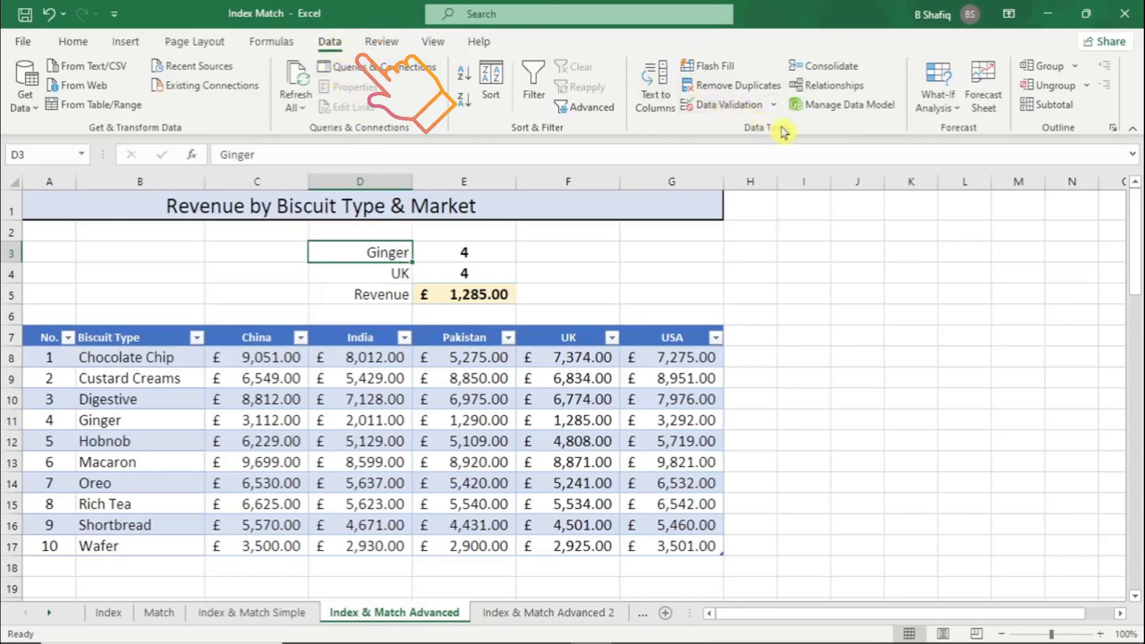
left_click(731, 108)
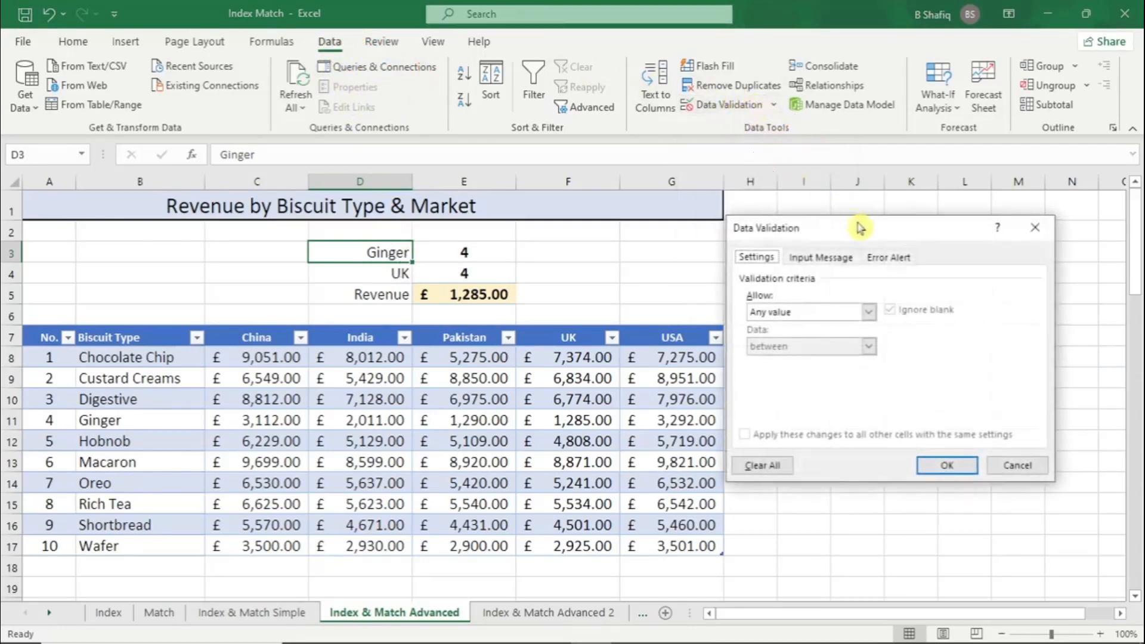
left_click_drag(857, 225, 828, 183)
left_click(841, 273)
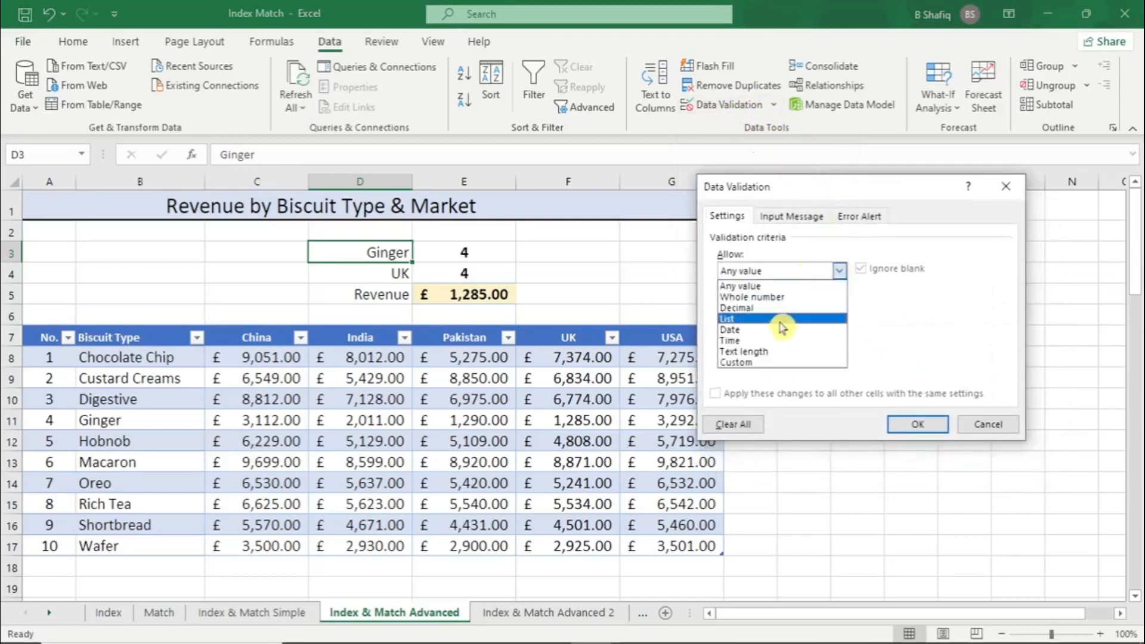
left_click(785, 330)
left_click(814, 272)
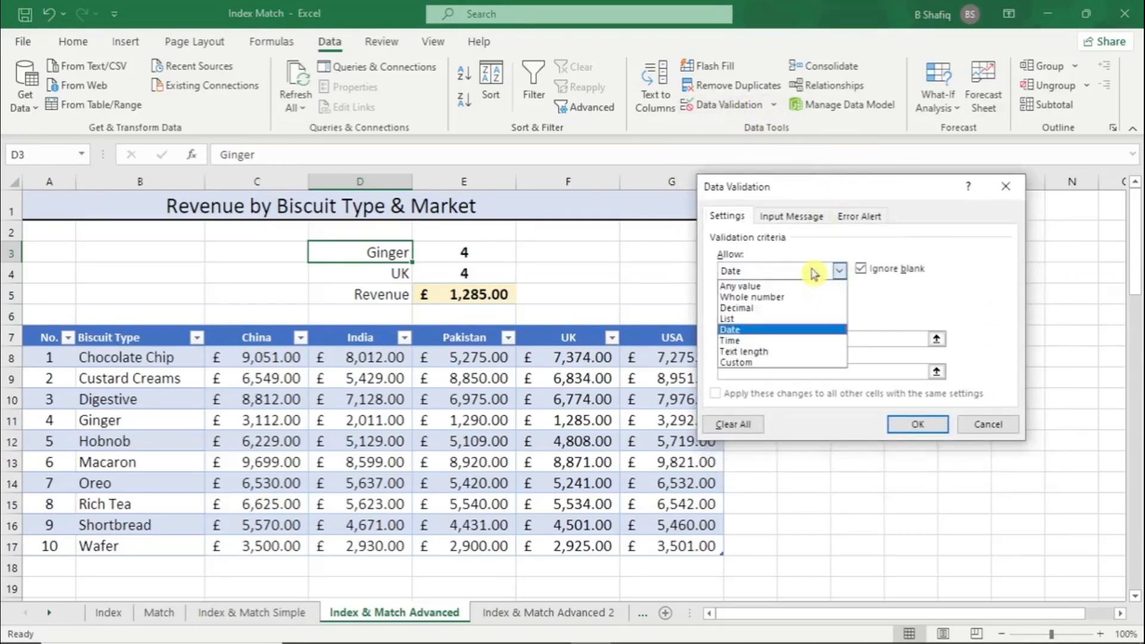
left_click(793, 318)
left_click(785, 336)
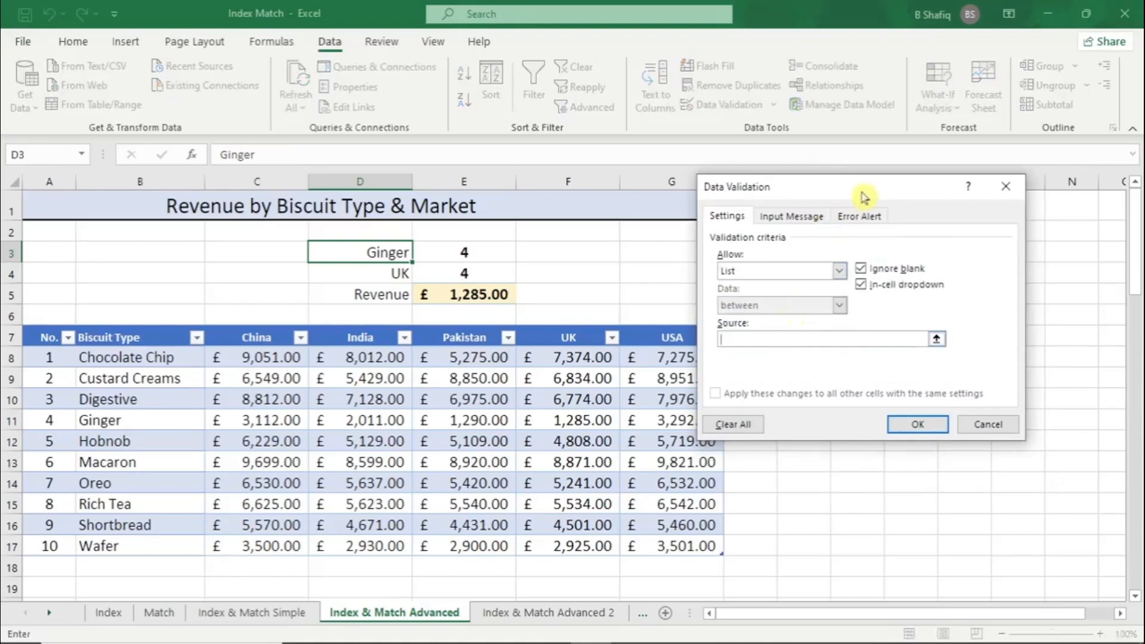
left_click_drag(847, 188, 921, 175)
left_click_drag(123, 358, 146, 546)
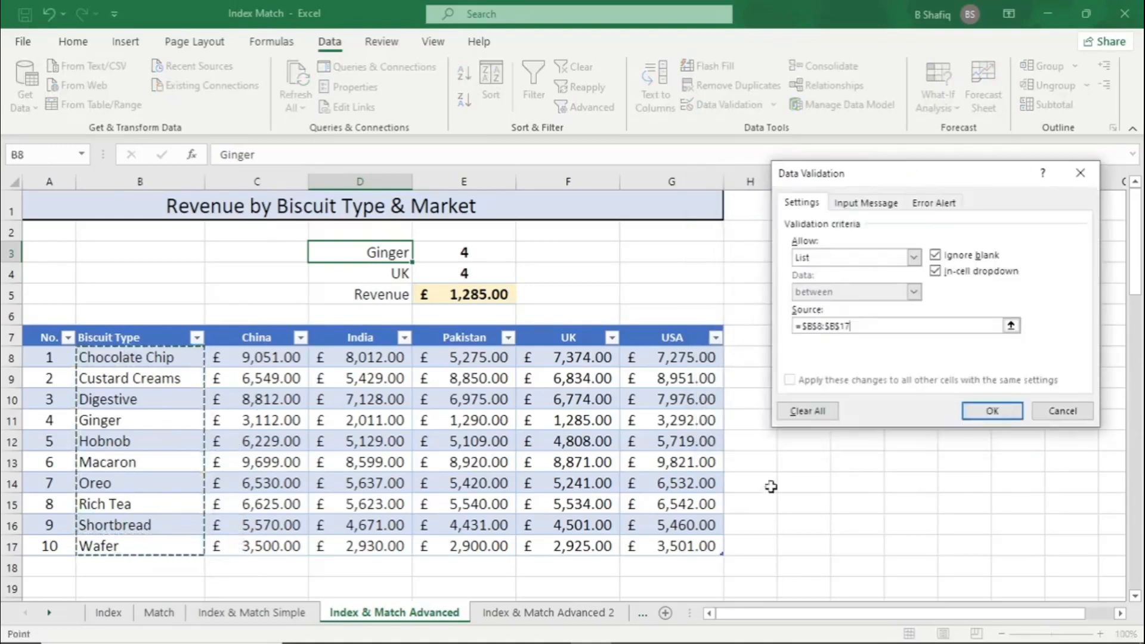
left_click(987, 413)
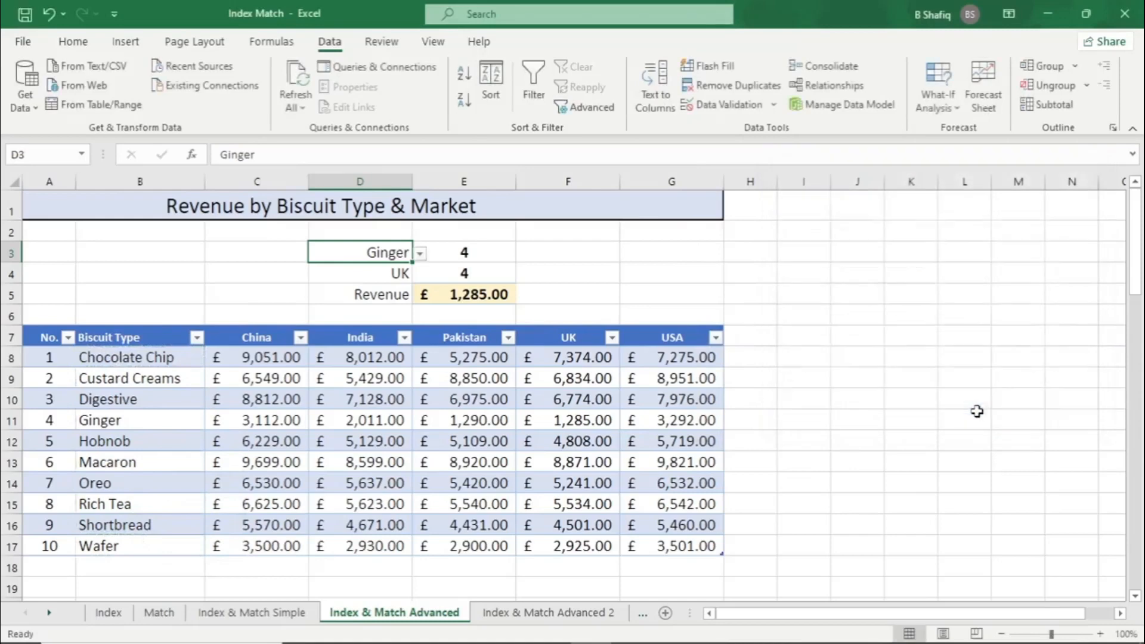
Add a data validation list to D4 using the market headers in $C$7:$G$7 as its source
left_click(357, 273)
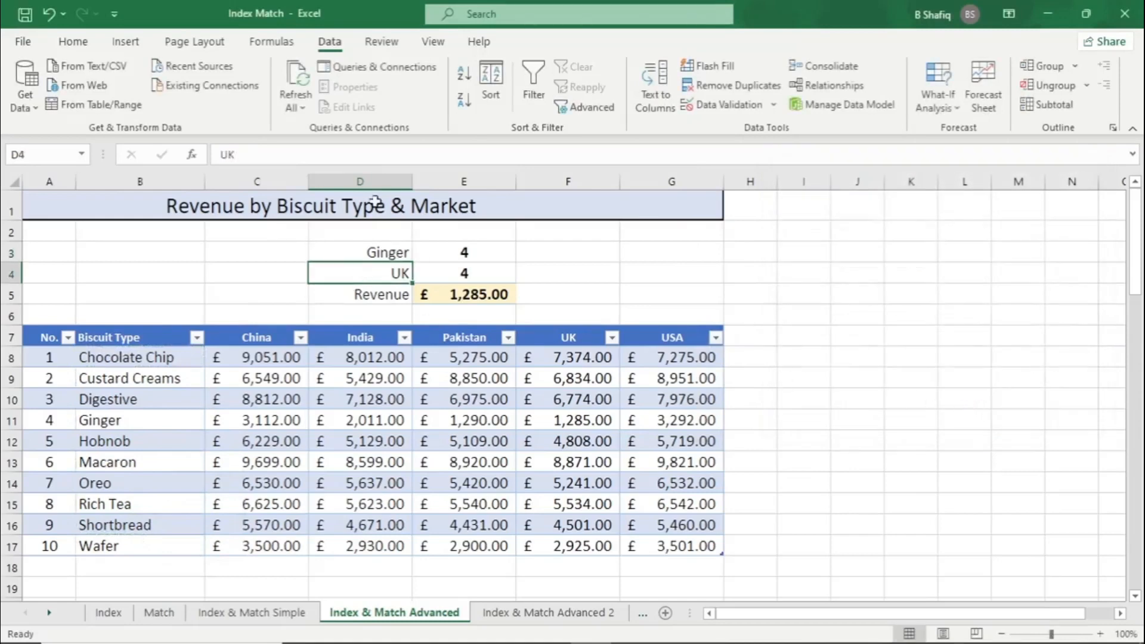
left_click(756, 107)
left_click(847, 257)
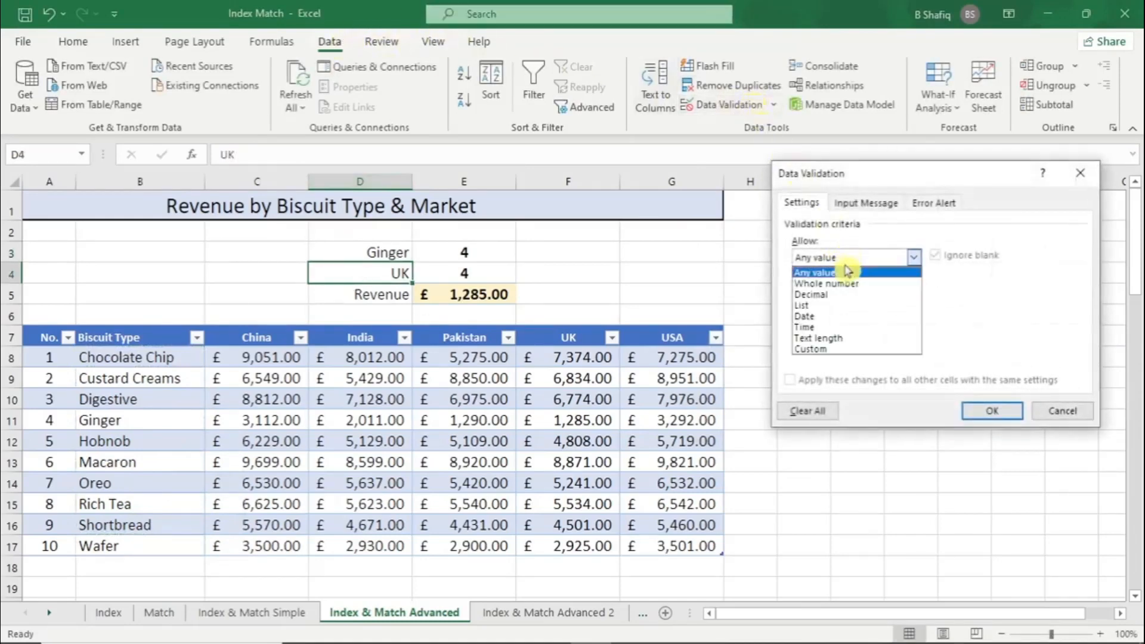
left_click(835, 304)
left_click(859, 325)
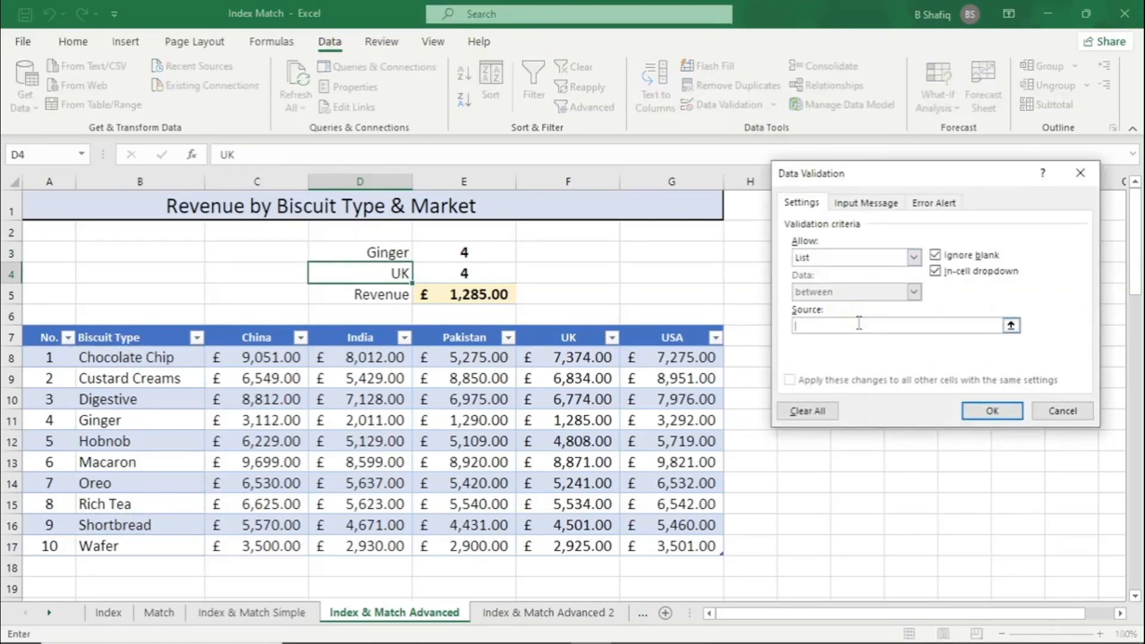
left_click_drag(247, 338, 657, 344)
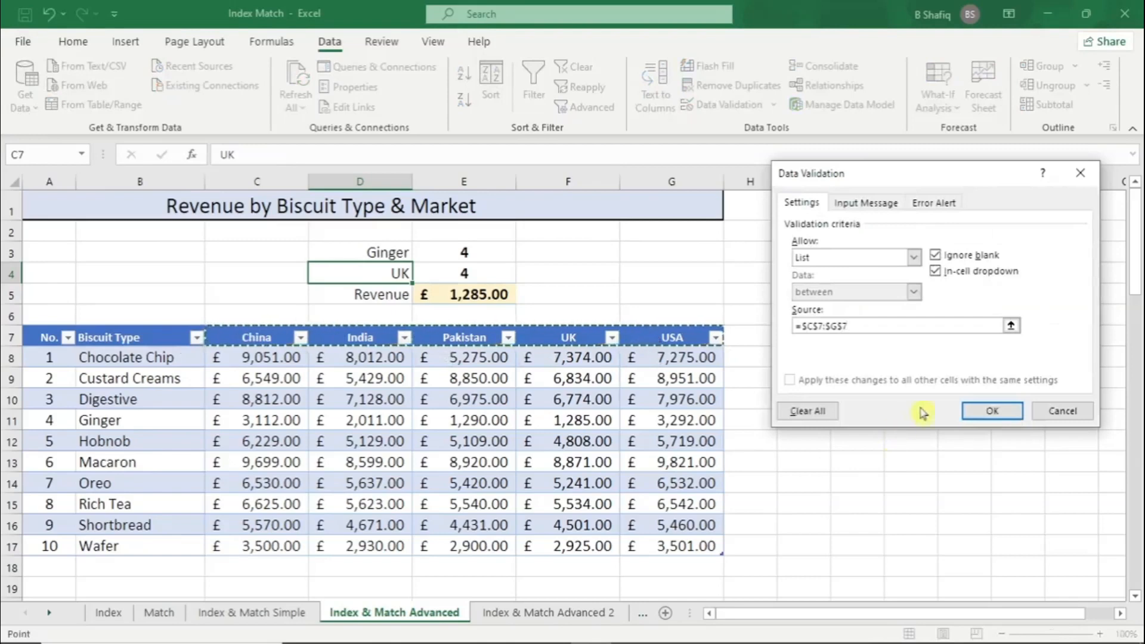
left_click(978, 410)
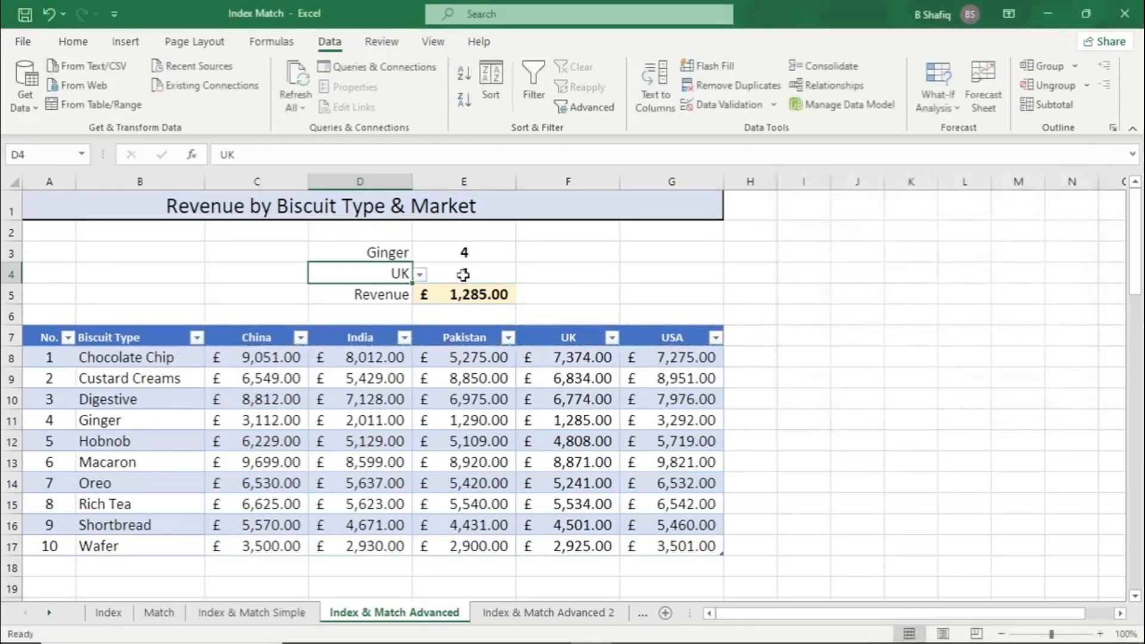
Choose Digestive from D3's drop-down list and China from D4's drop-down list
left_click(387, 254)
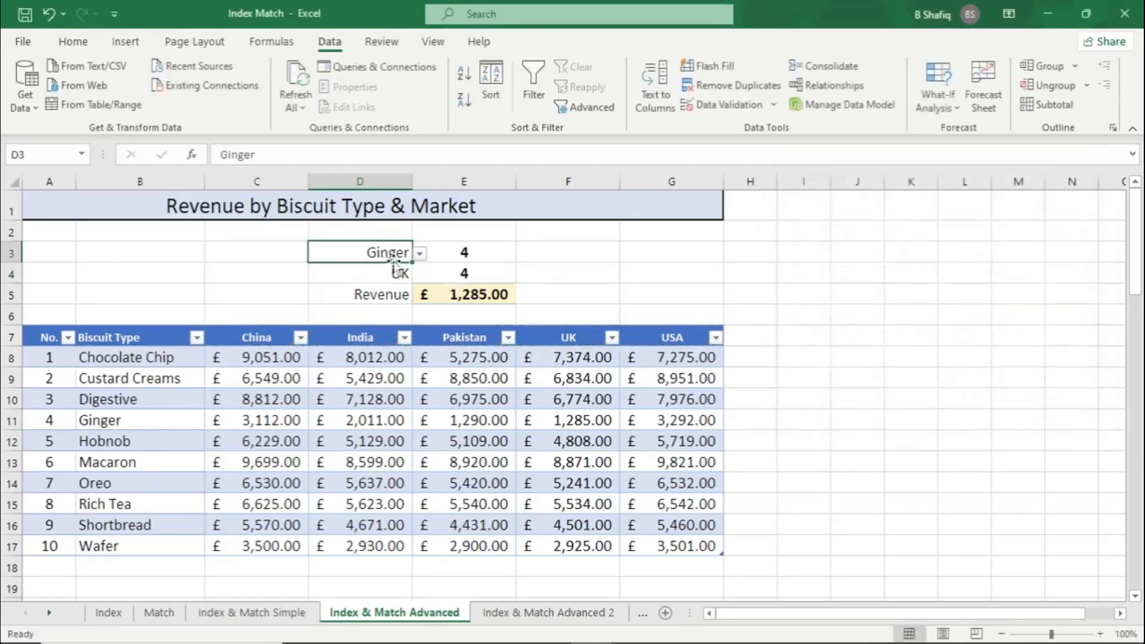
left_click(420, 253)
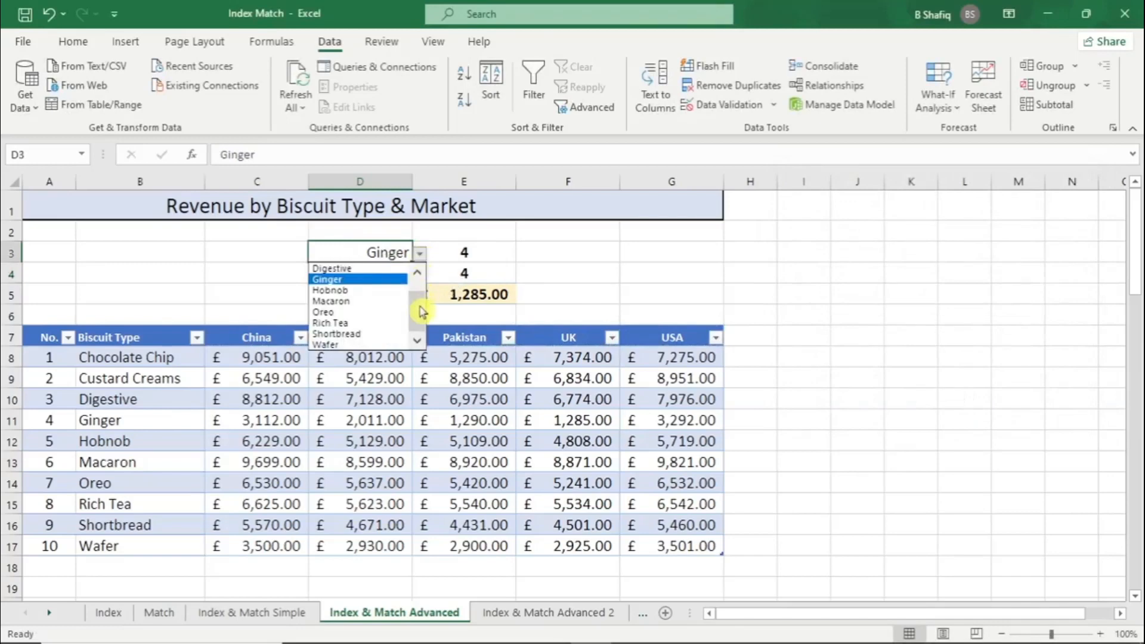
left_click(419, 273)
left_click(419, 273)
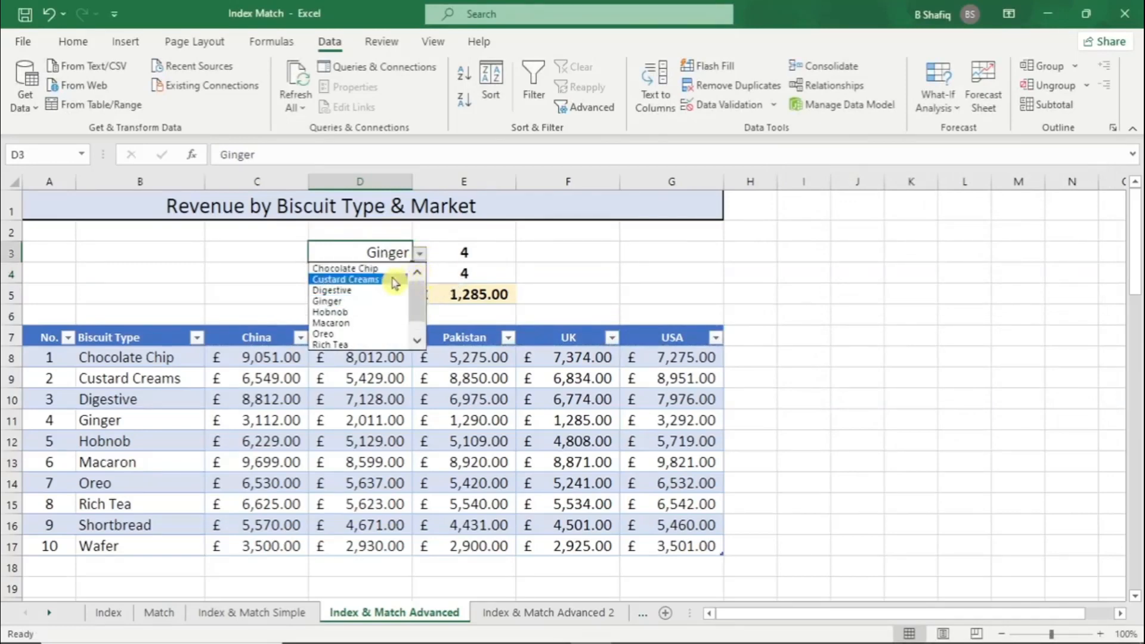
left_click(398, 295)
left_click(405, 274)
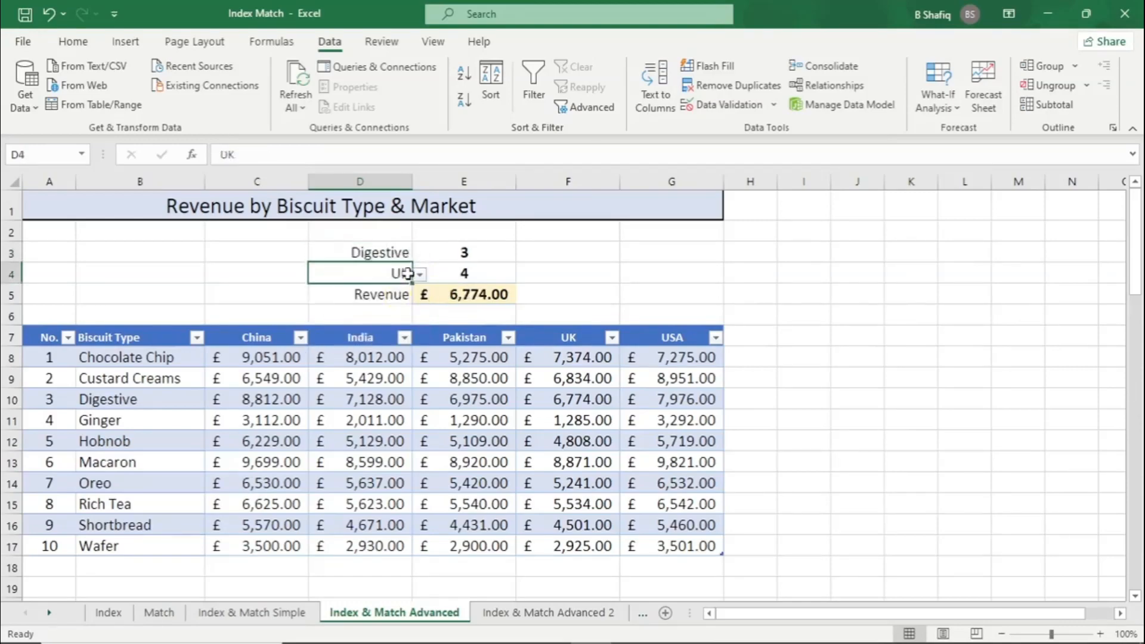
left_click(419, 274)
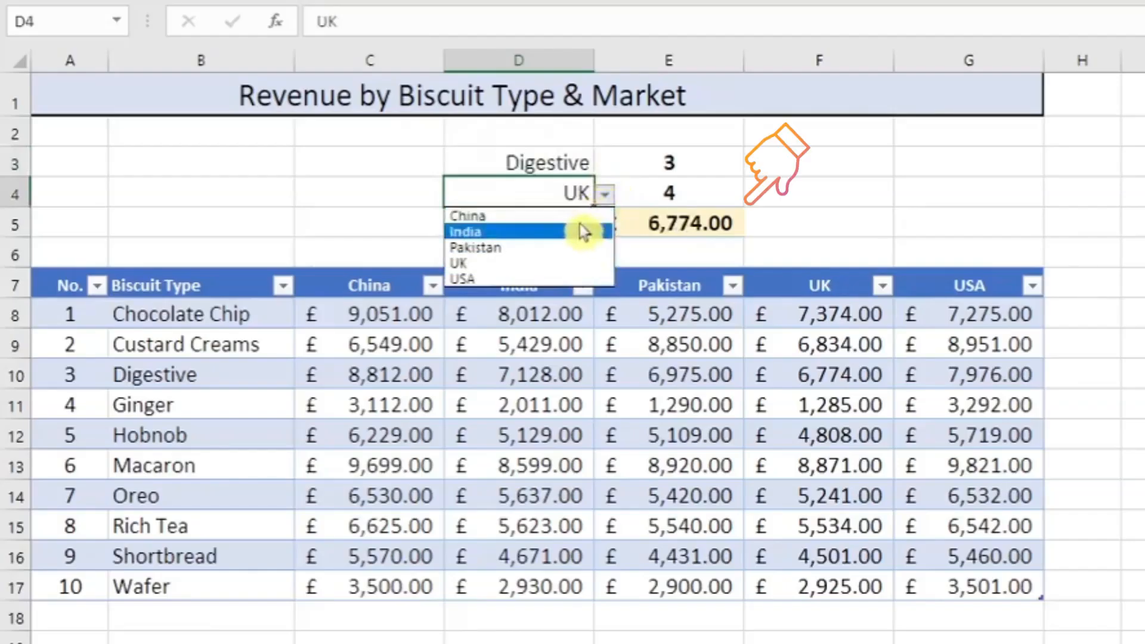
left_click(585, 218)
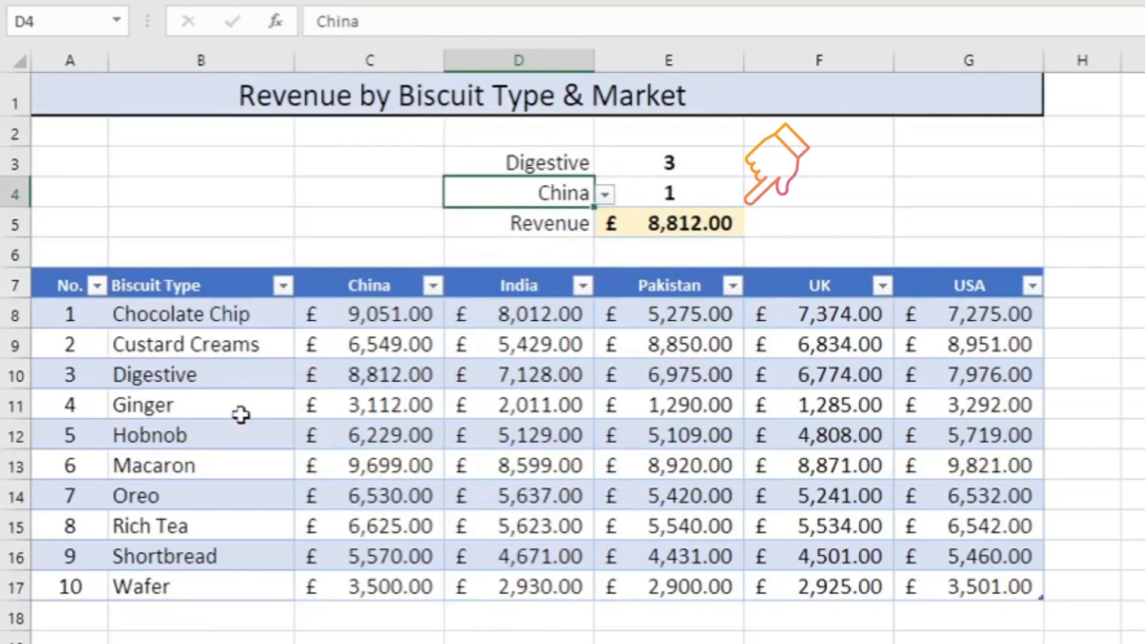
Compare the revenue returned in E5 with Digestive's China revenue in C10
left_click(259, 379)
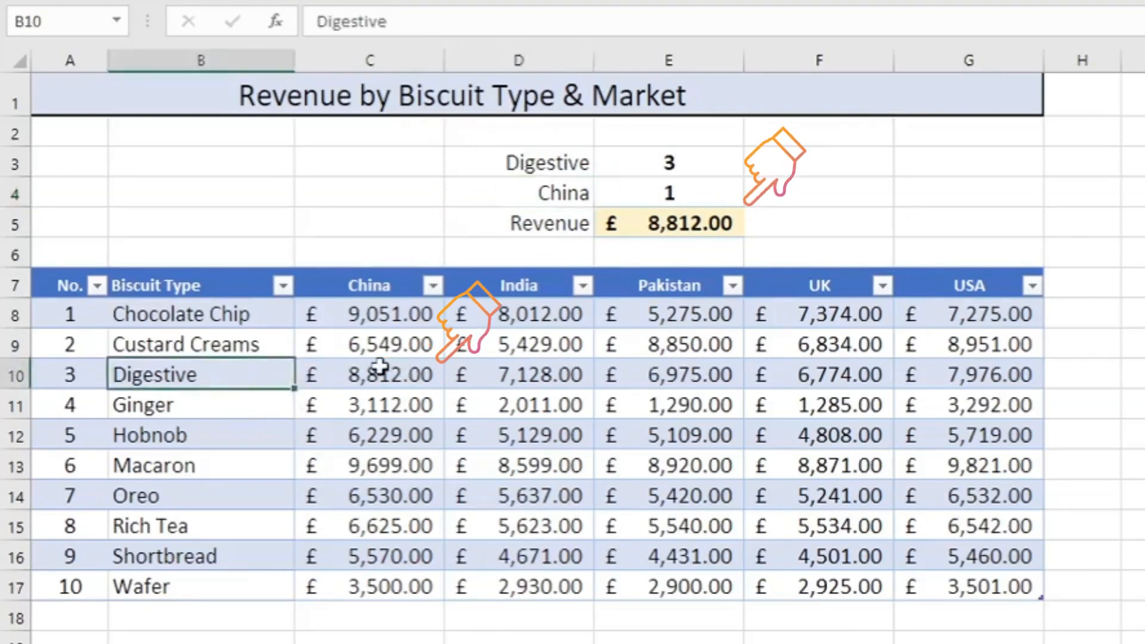
left_click(417, 373)
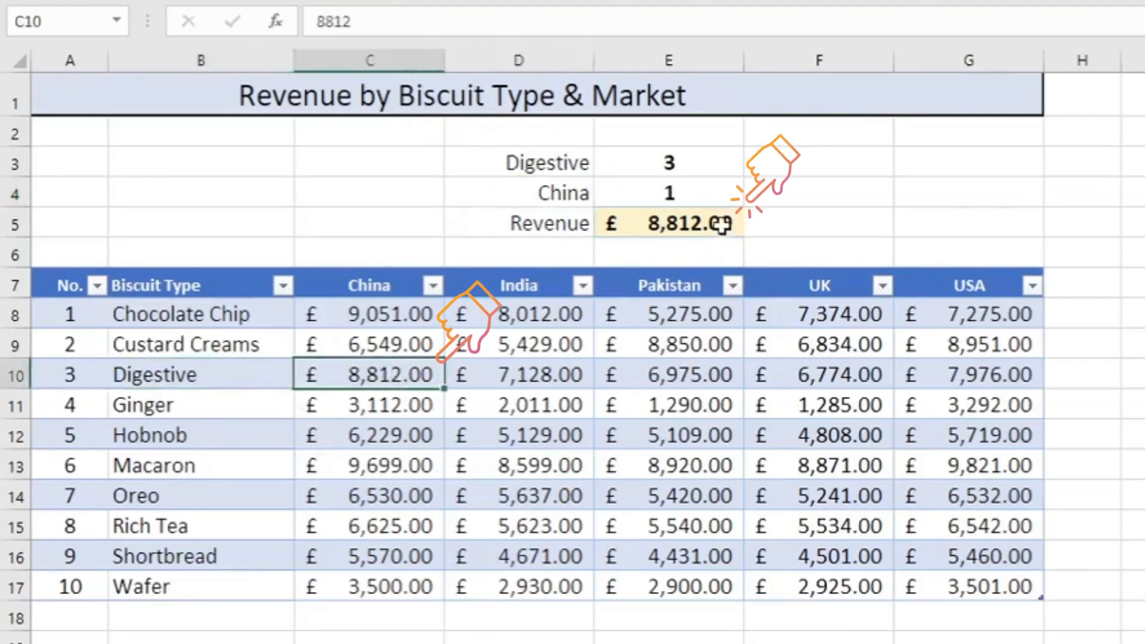
left_click(724, 222)
left_click(417, 377)
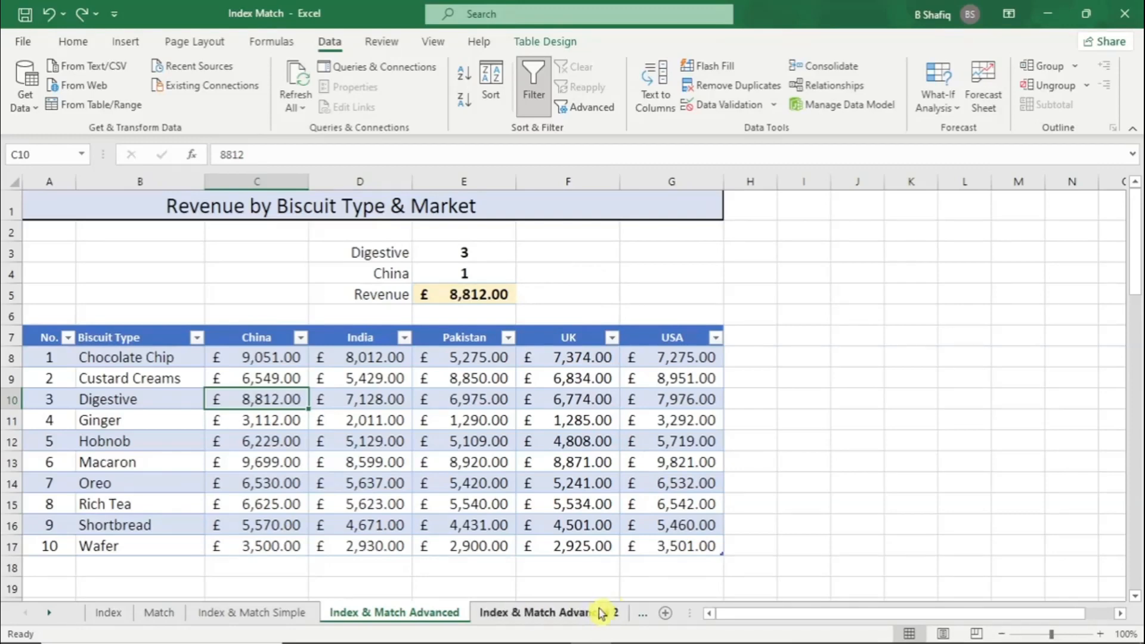
Open the Index & Match Advanced 2 sheet and examine its Biscuit Type, Market and Revenue columns and the lookup criteria in F4:F7
left_click(601, 614)
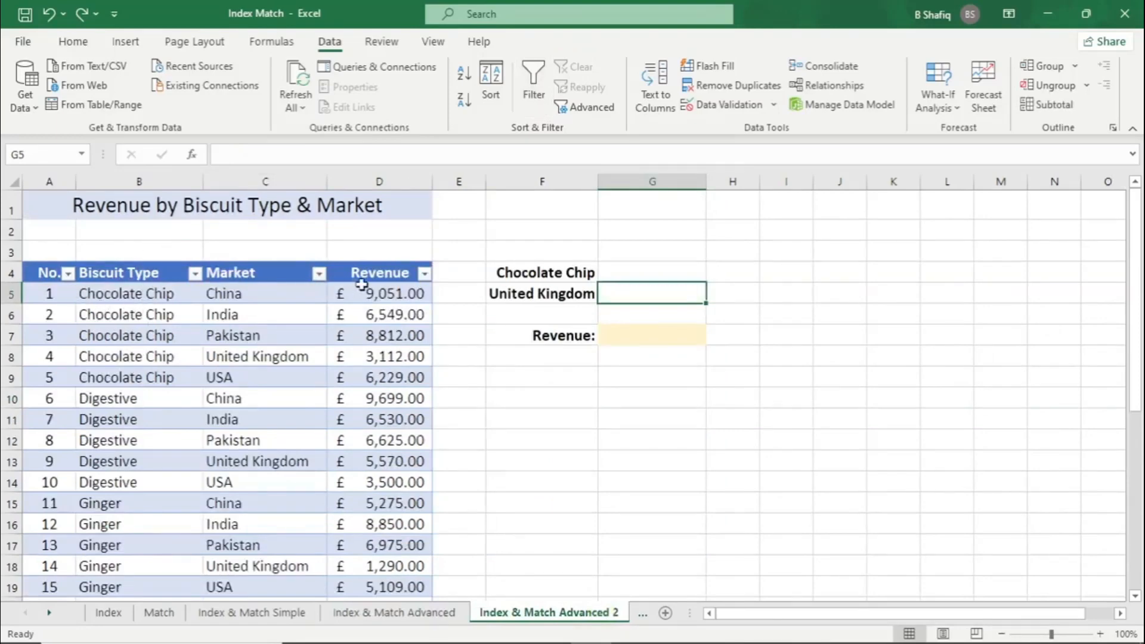
left_click(157, 181)
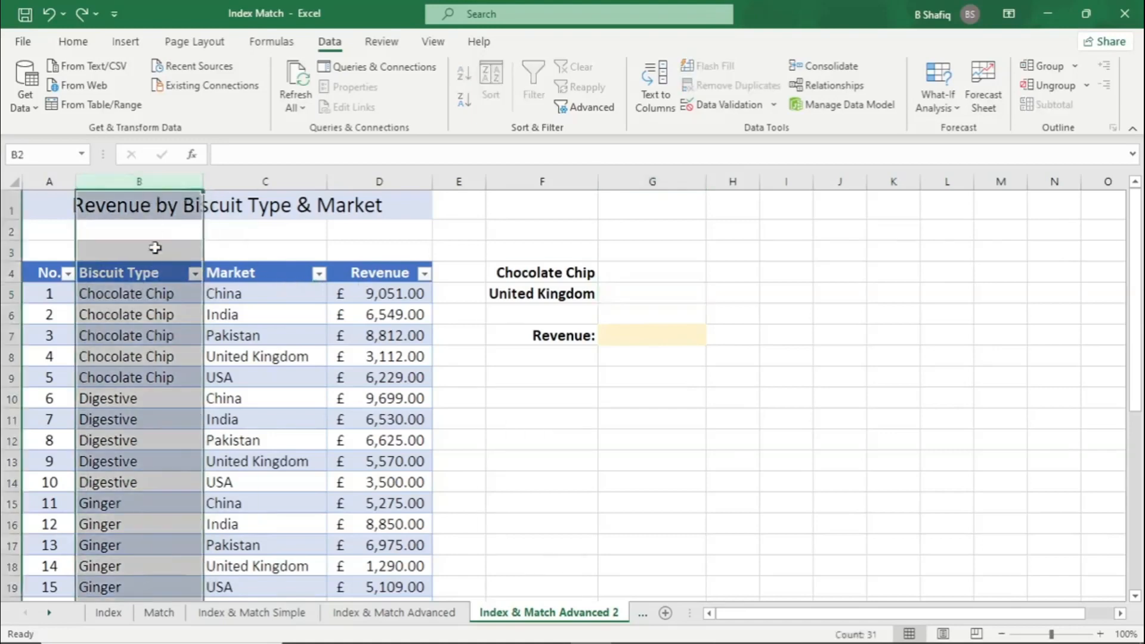
left_click(255, 181)
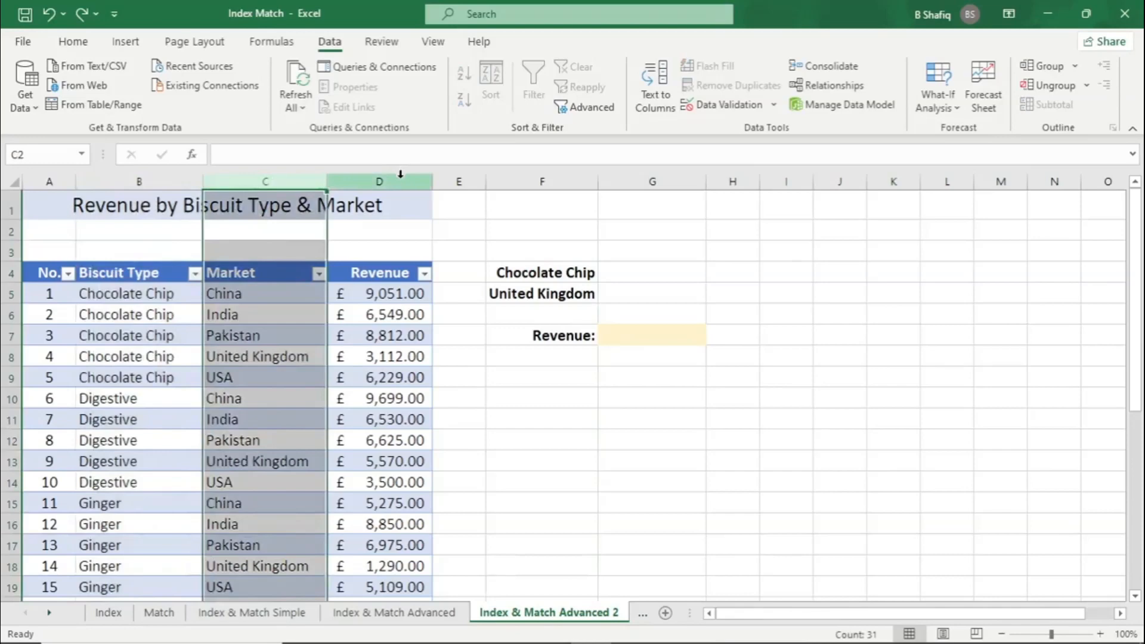
left_click(400, 173)
left_click(183, 352)
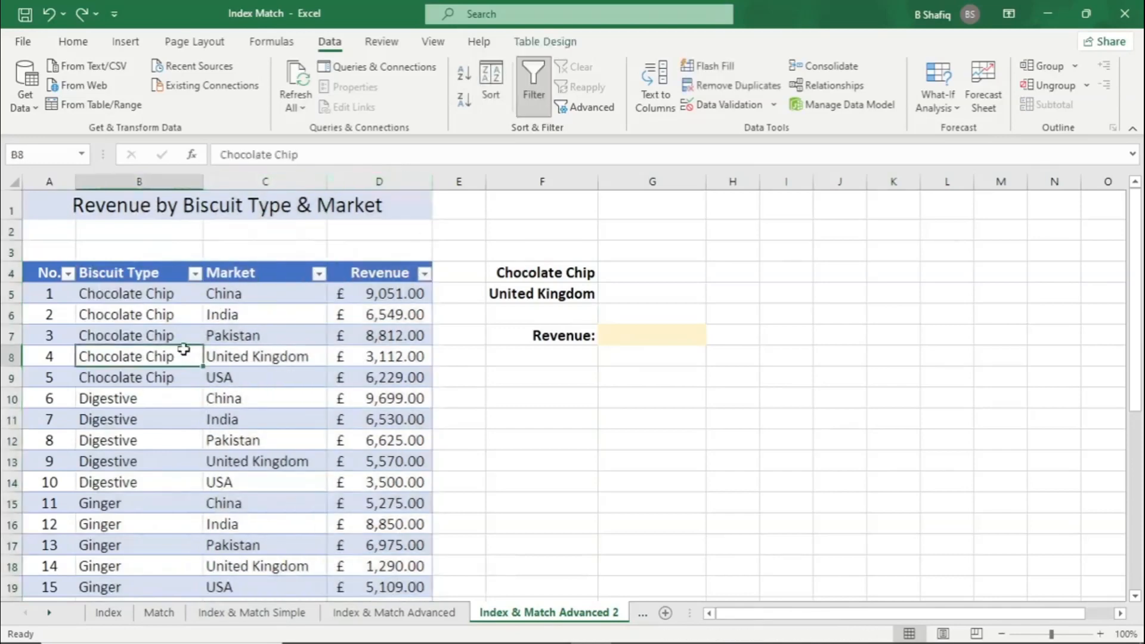
left_click(582, 337)
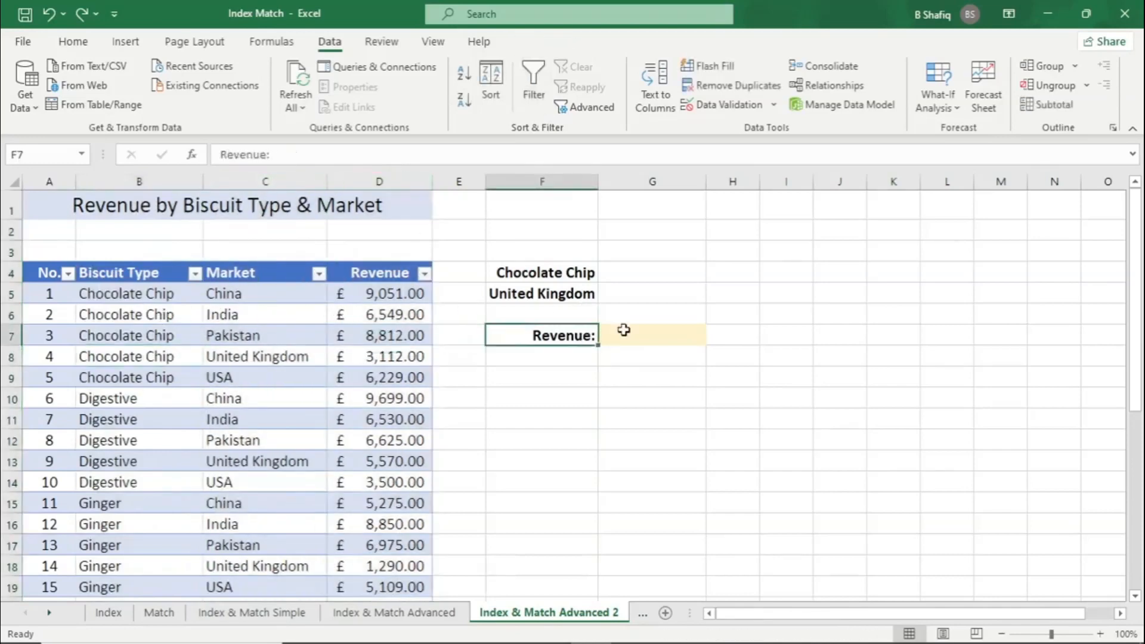
left_click(570, 271)
left_click(571, 293)
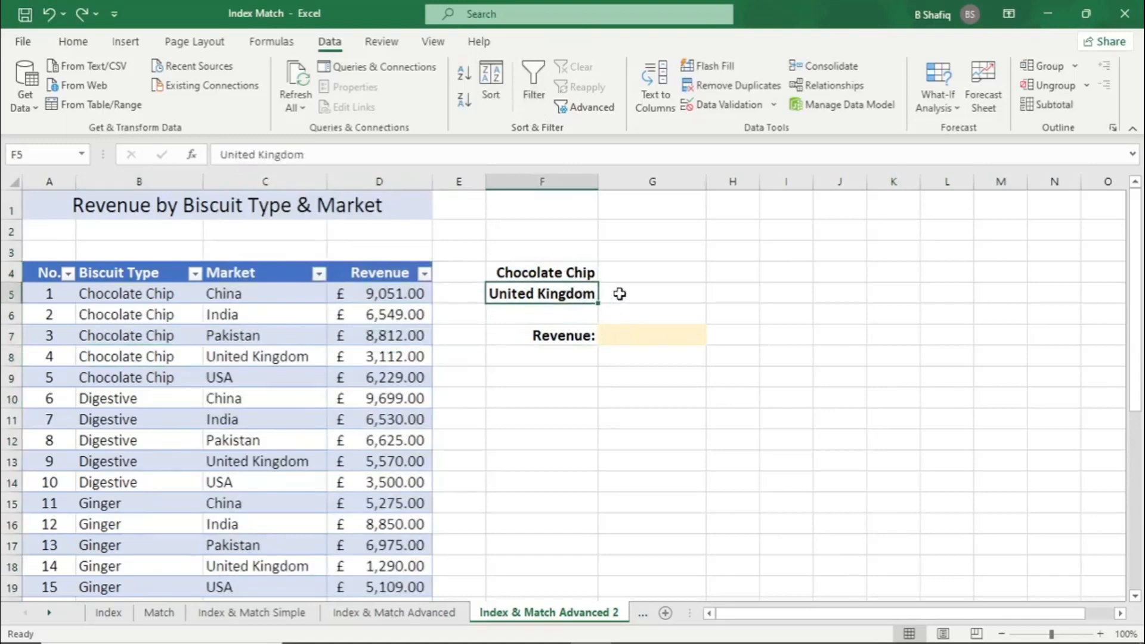
scroll(345, 342, "down", 2)
scroll(346, 347, "up", 2)
Start a MATCH function in G5 with the combined criteria F4&F5 as its lookup value
left_click(635, 297)
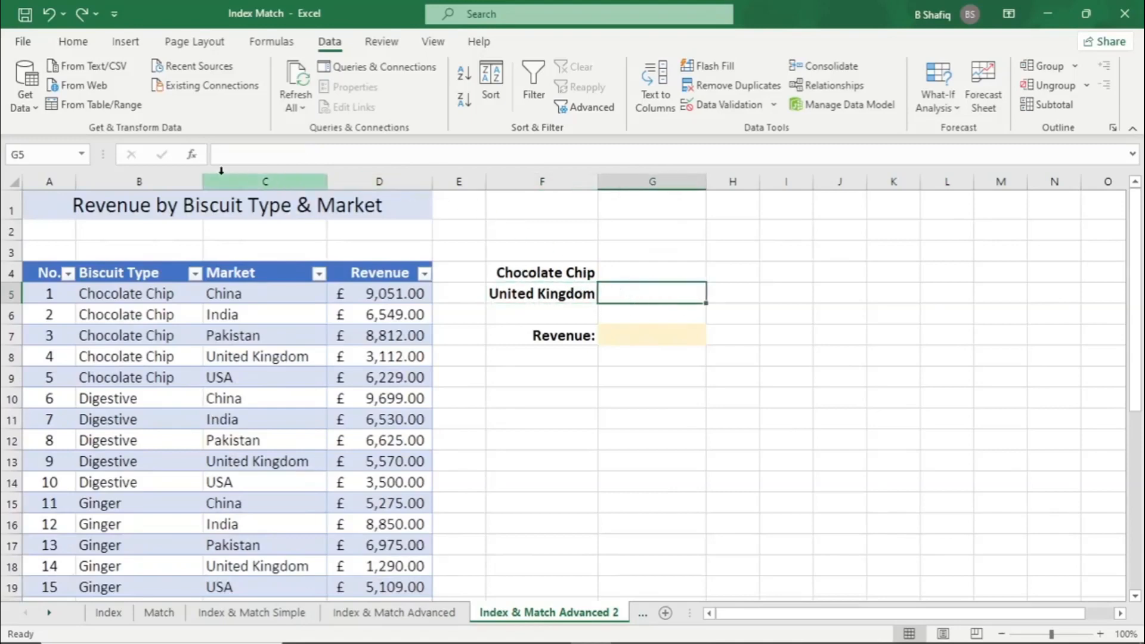
left_click(192, 156)
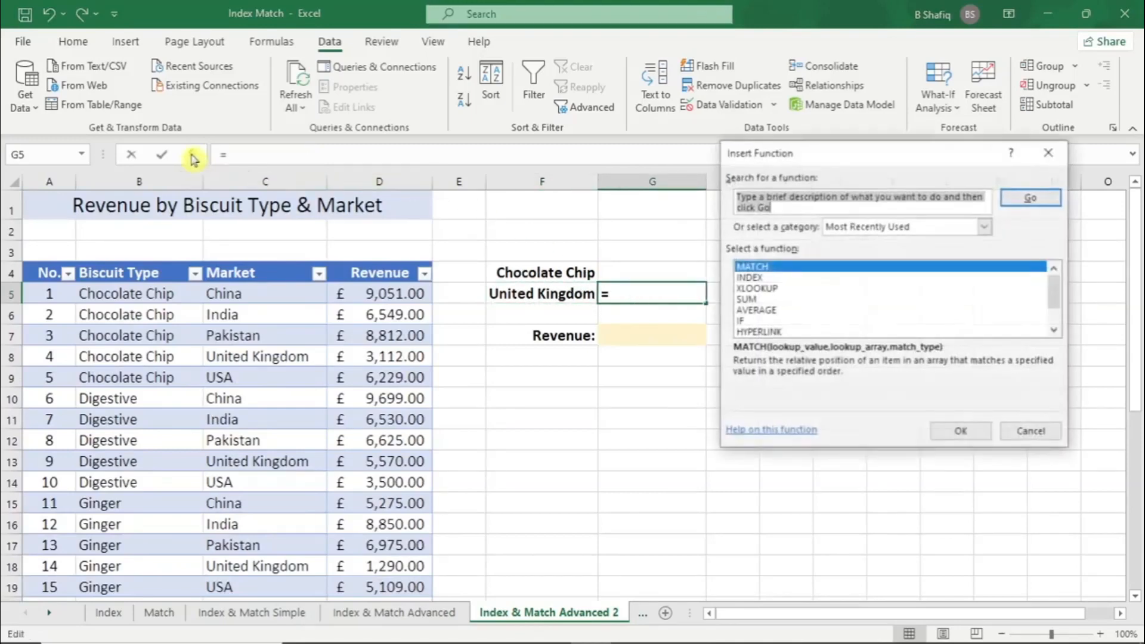
type("Match")
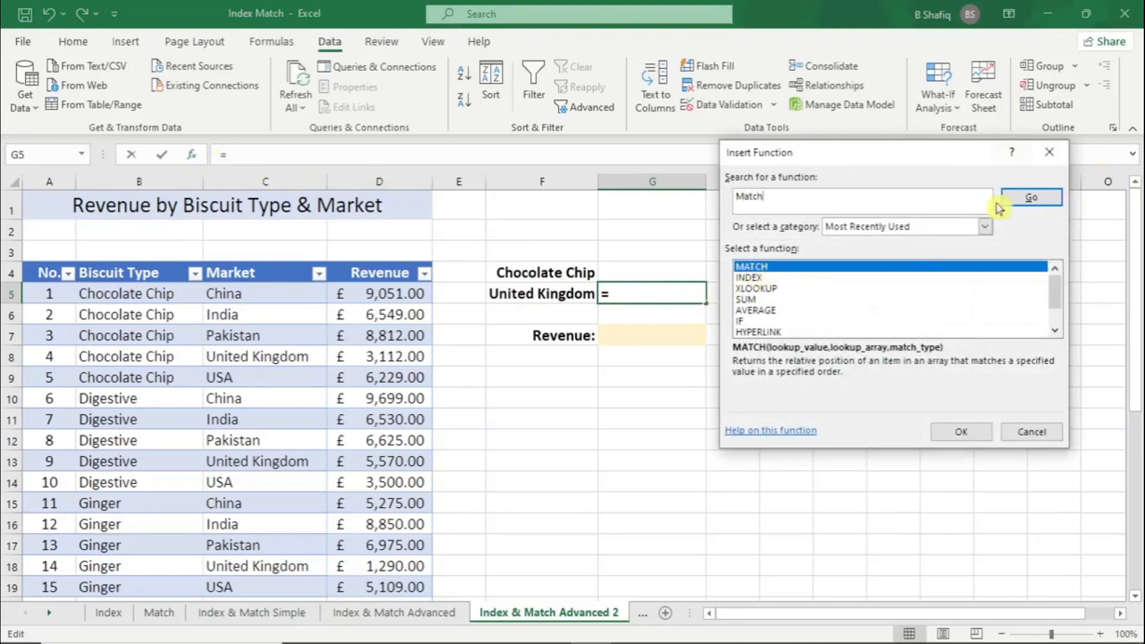
left_click(1031, 197)
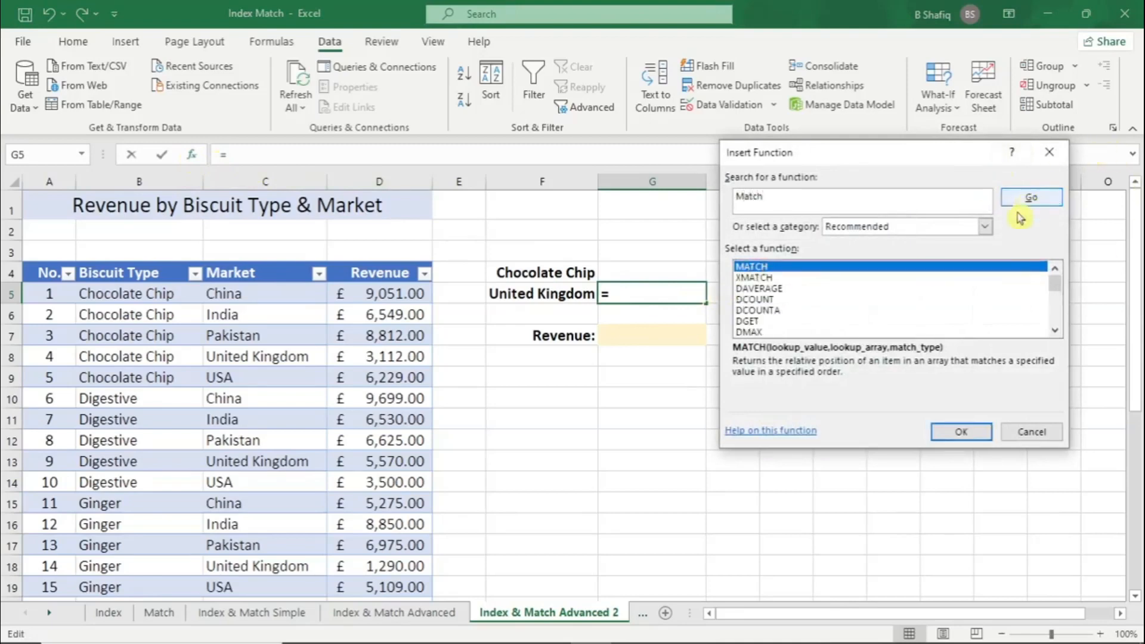
left_click(963, 432)
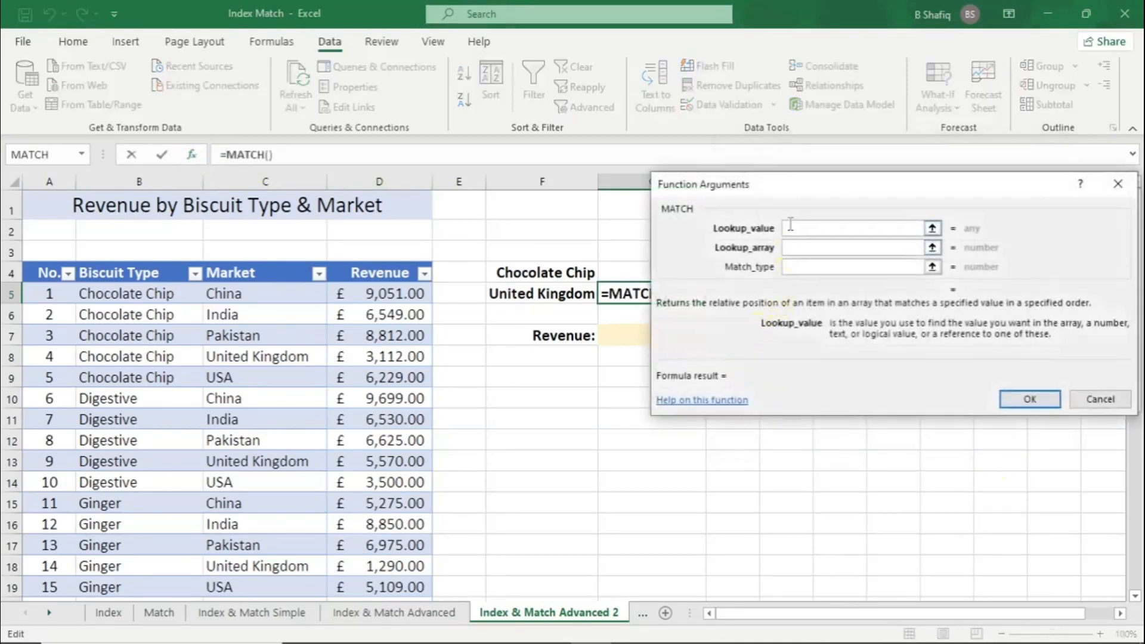
left_click(569, 272)
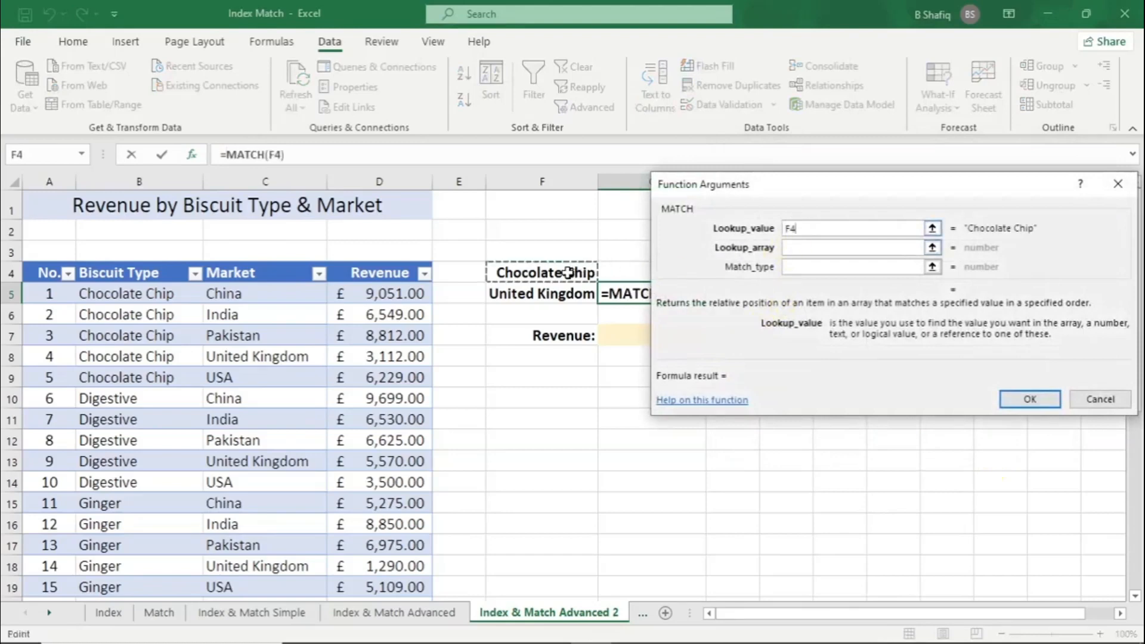
left_click(814, 230)
type("&")
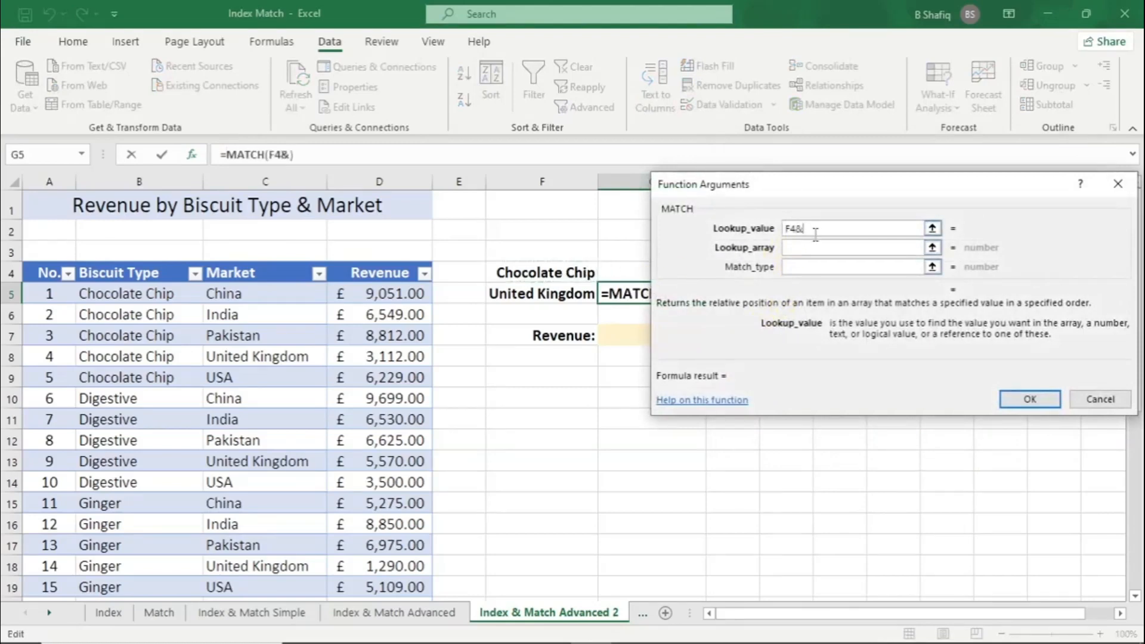
left_click(523, 293)
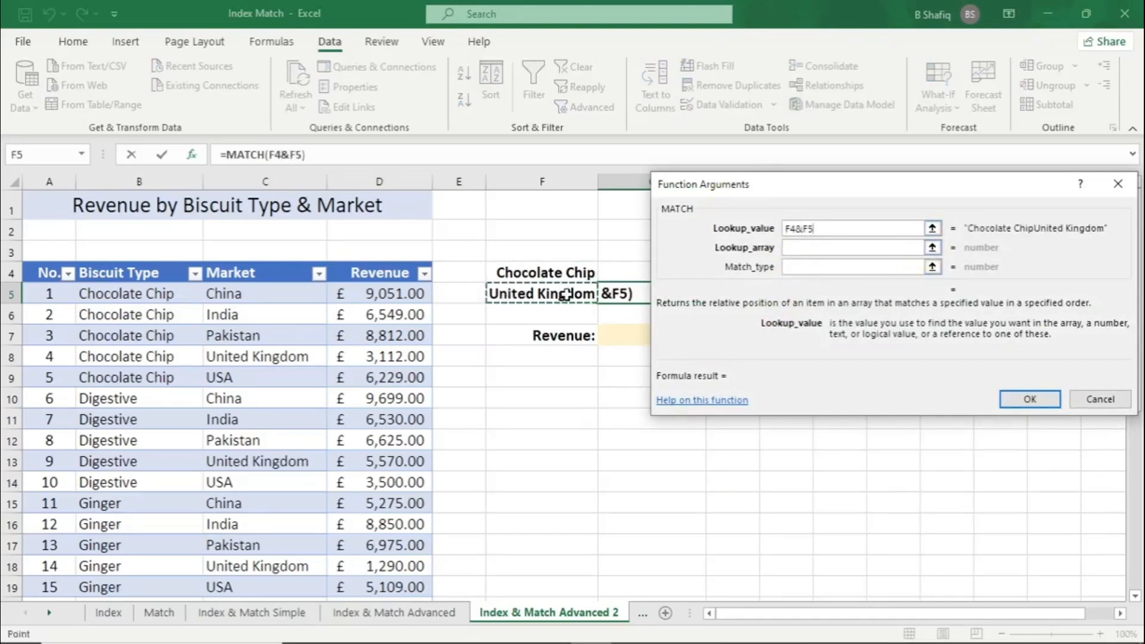
Set the MATCH lookup array to Table7[Biscuit Type]&Table7[Market], leave the match type empty and complete the G5 formula
left_click(811, 246)
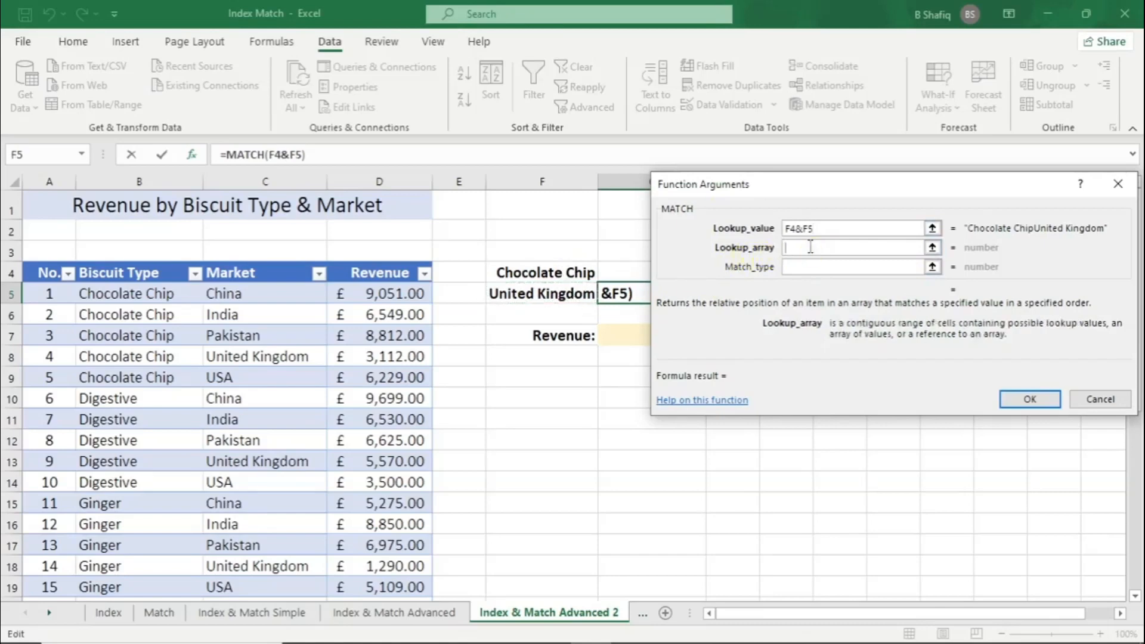
left_click_drag(110, 292, 110, 554)
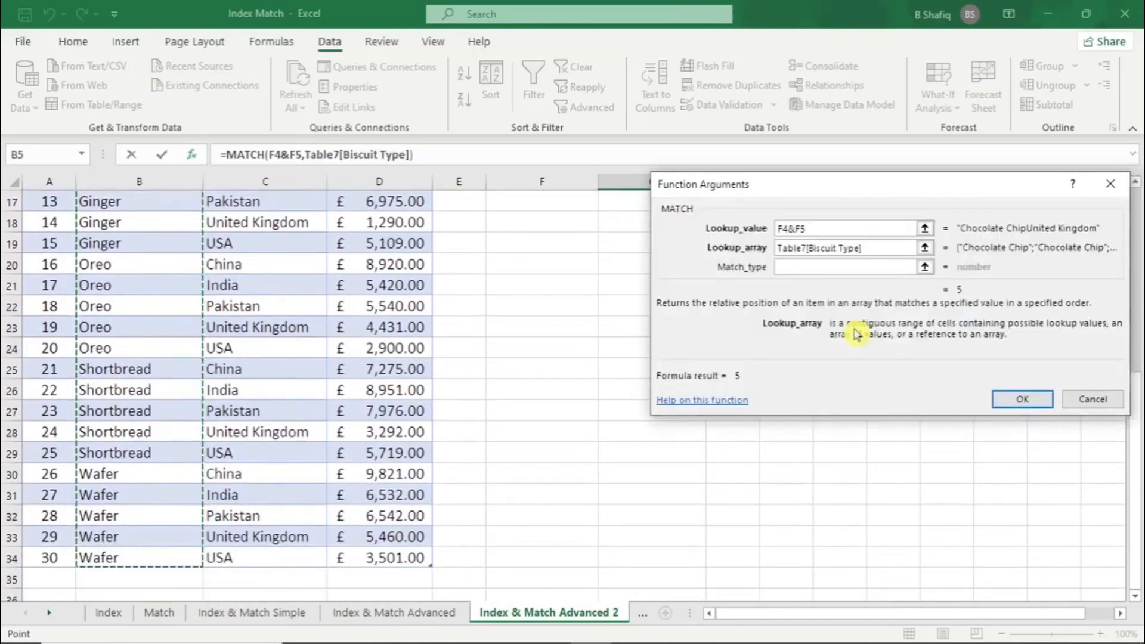
type("&")
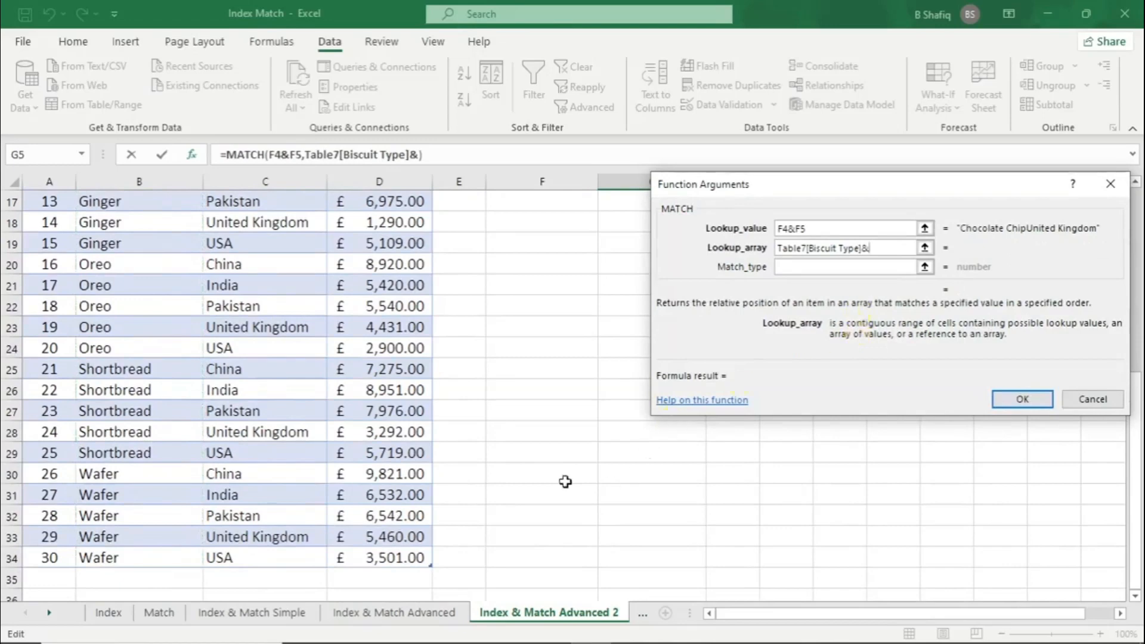
left_click_drag(279, 555, 306, 245)
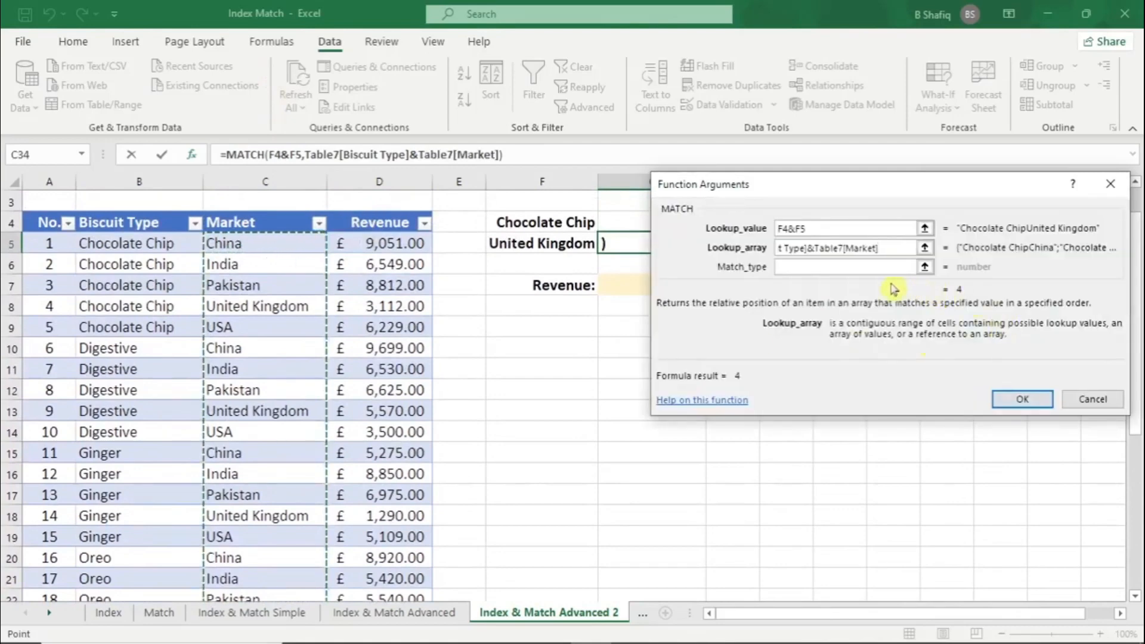
left_click(1017, 400)
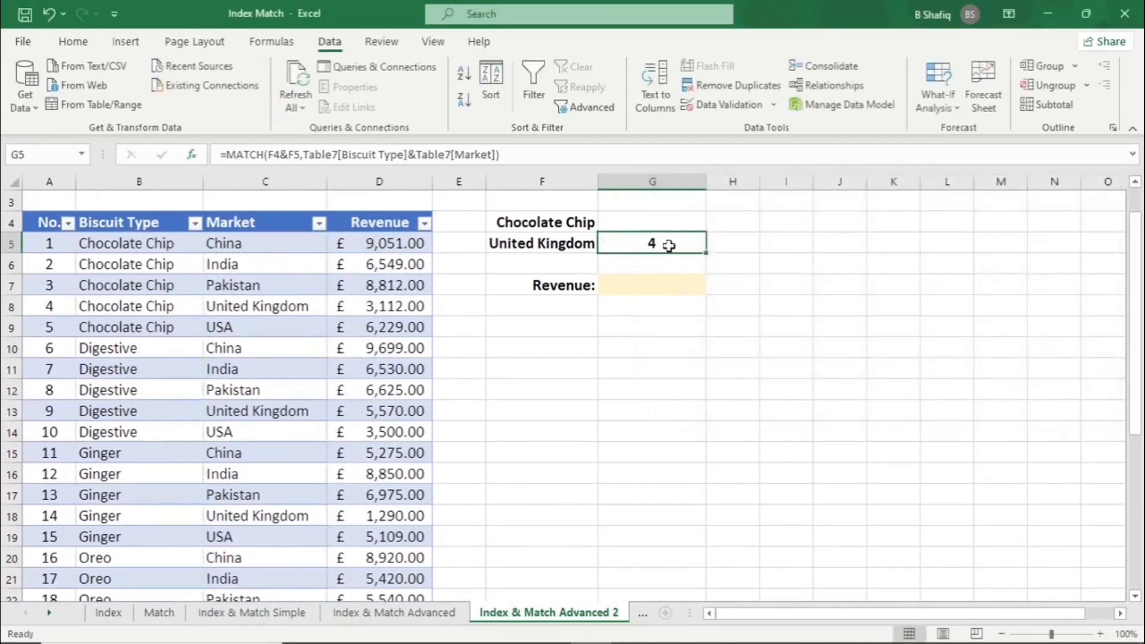
Compare the position returned in G5 with the number of the Chocolate Chip, United Kingdom row in the table
left_click_drag(122, 307, 247, 306)
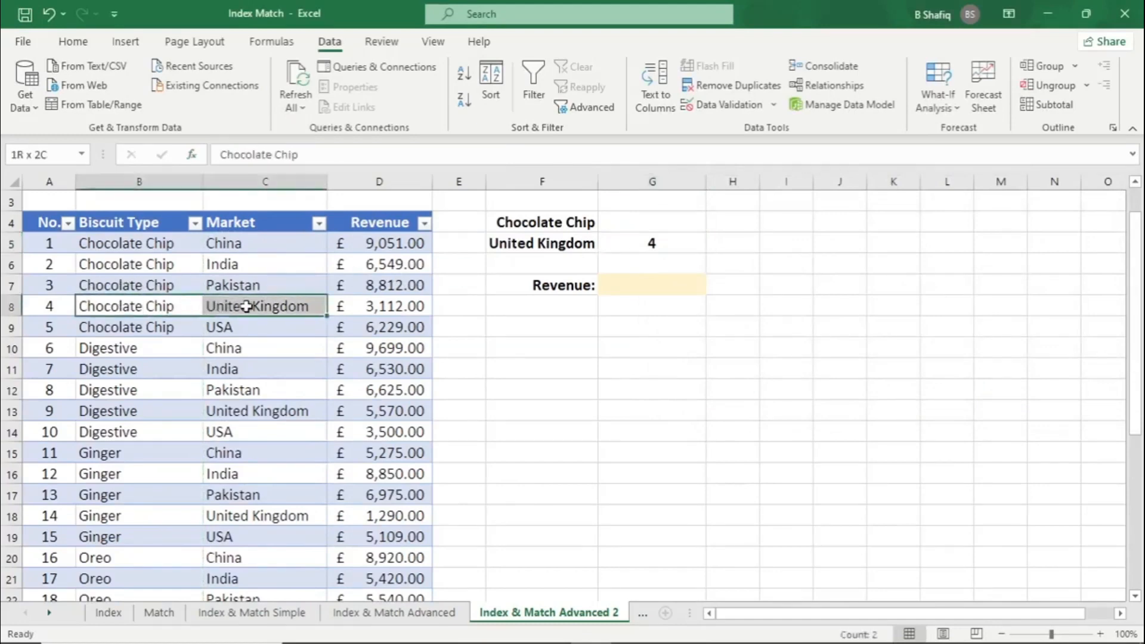
left_click(53, 307)
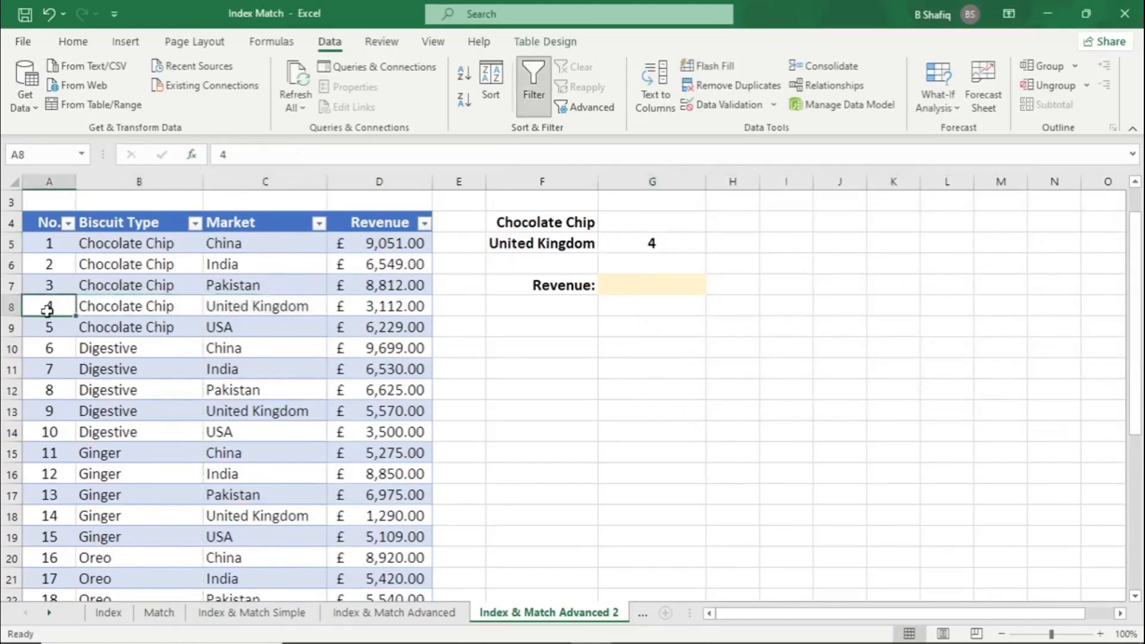
left_click(684, 246)
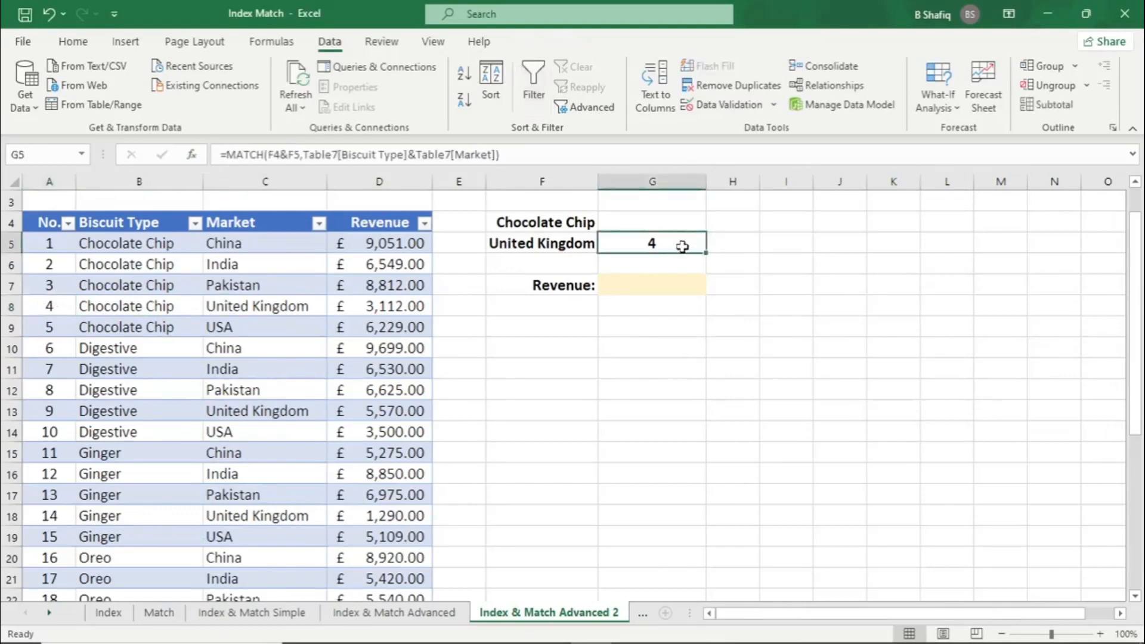
Insert an array-form INDEX function in G7 with Table7[Revenue] as the array and G5 as the row number
left_click(561, 282)
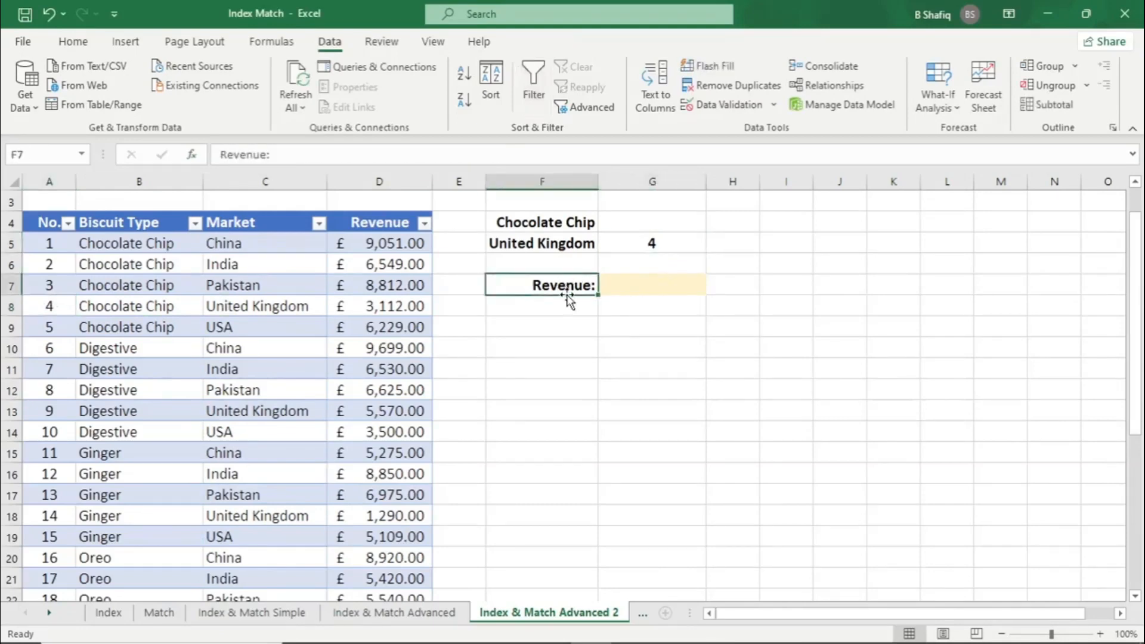
left_click(647, 286)
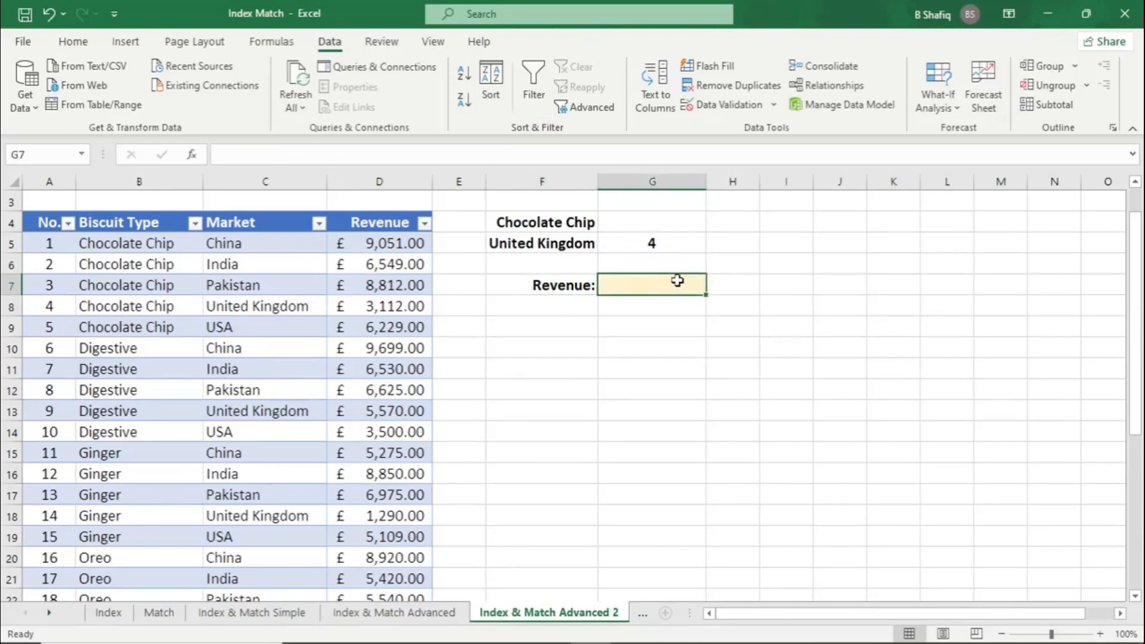
left_click(192, 155)
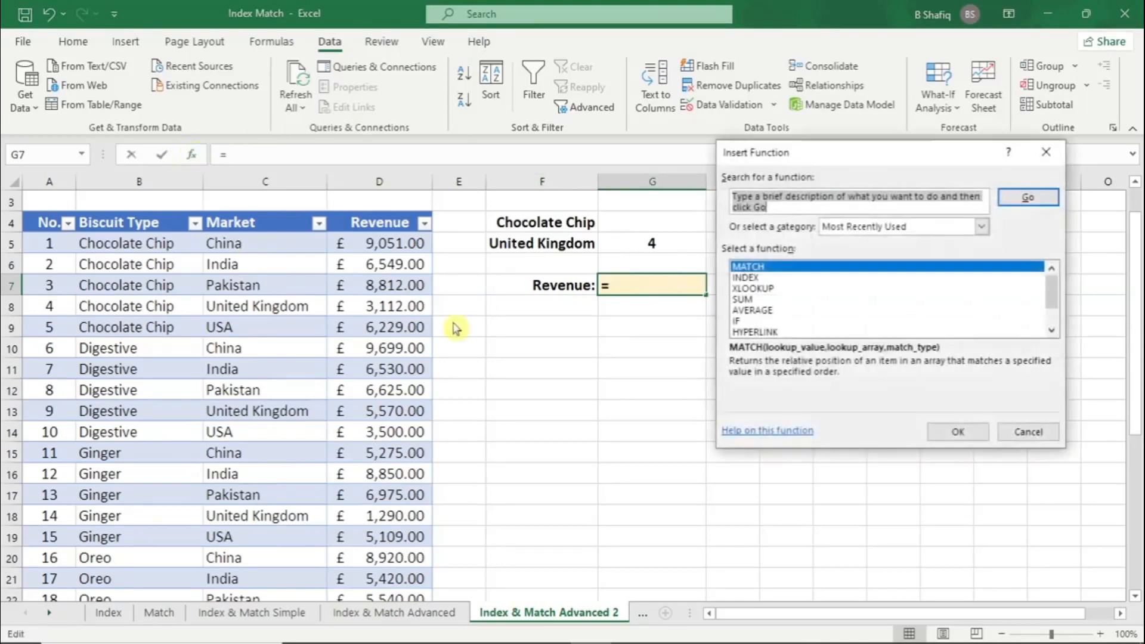
double_click(755, 279)
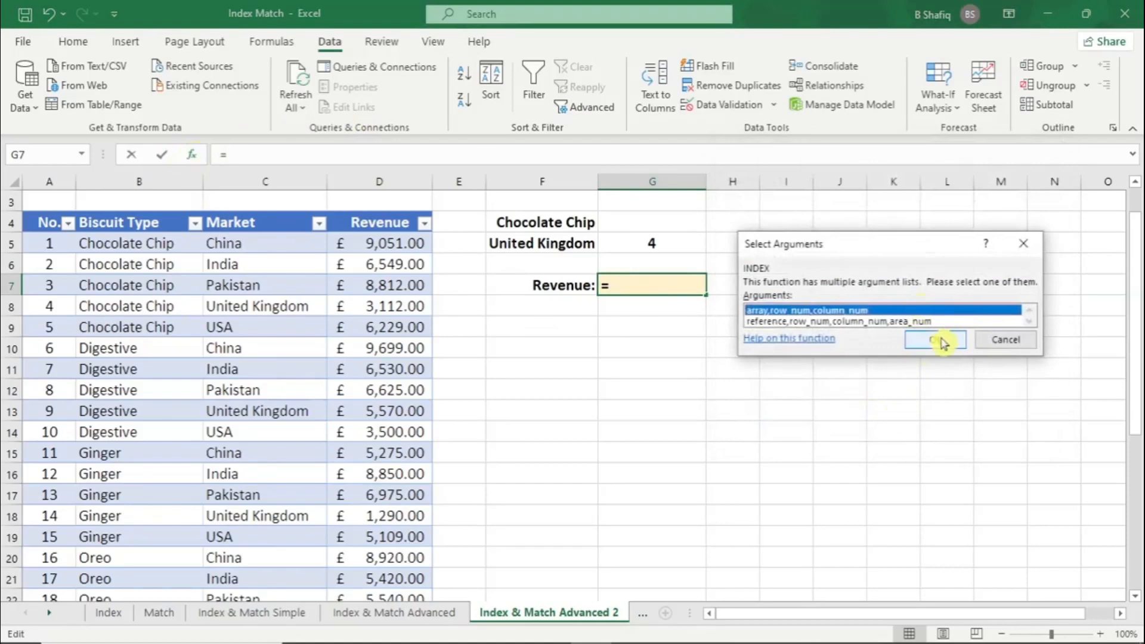
left_click(940, 341)
left_click_drag(823, 185, 699, 351)
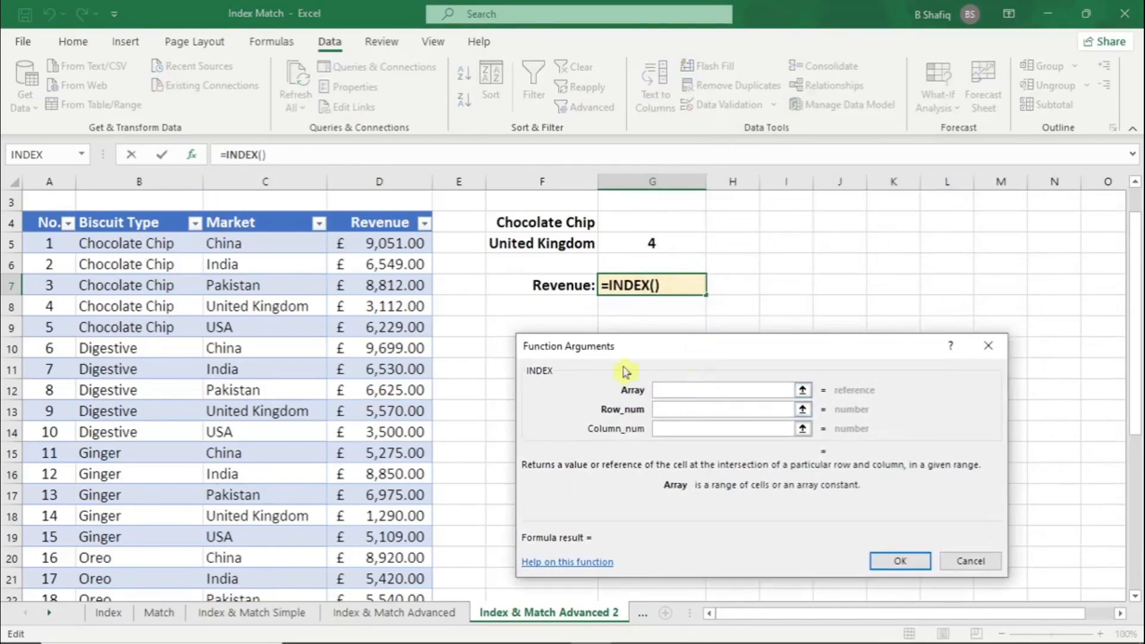
left_click_drag(370, 244, 374, 556)
left_click(736, 410)
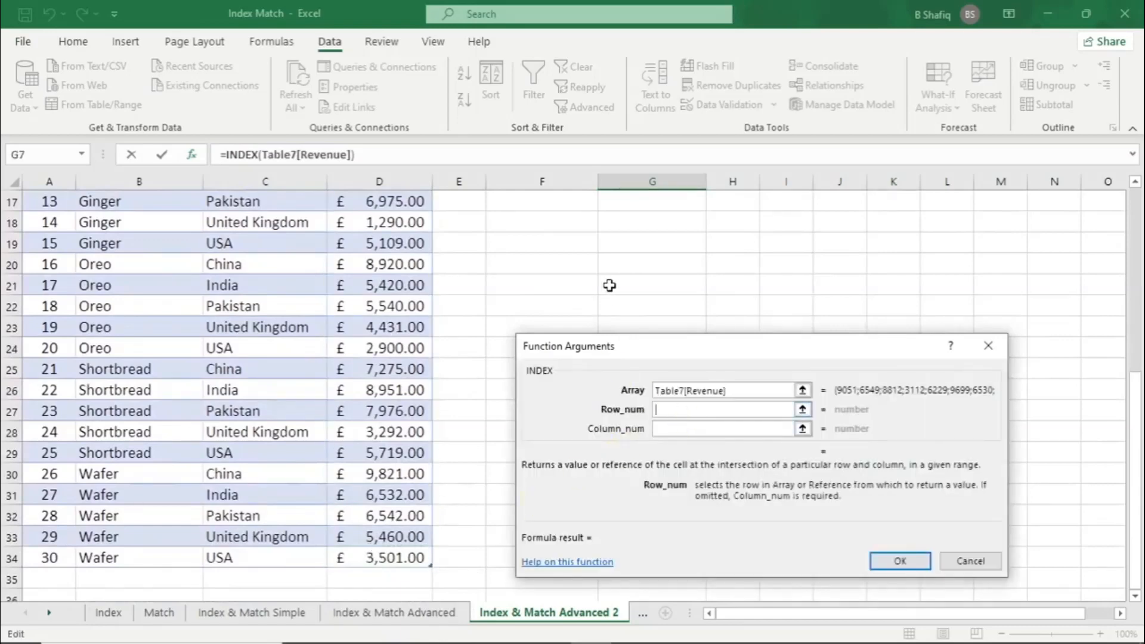
scroll(608, 285, "up", 5)
left_click(655, 296)
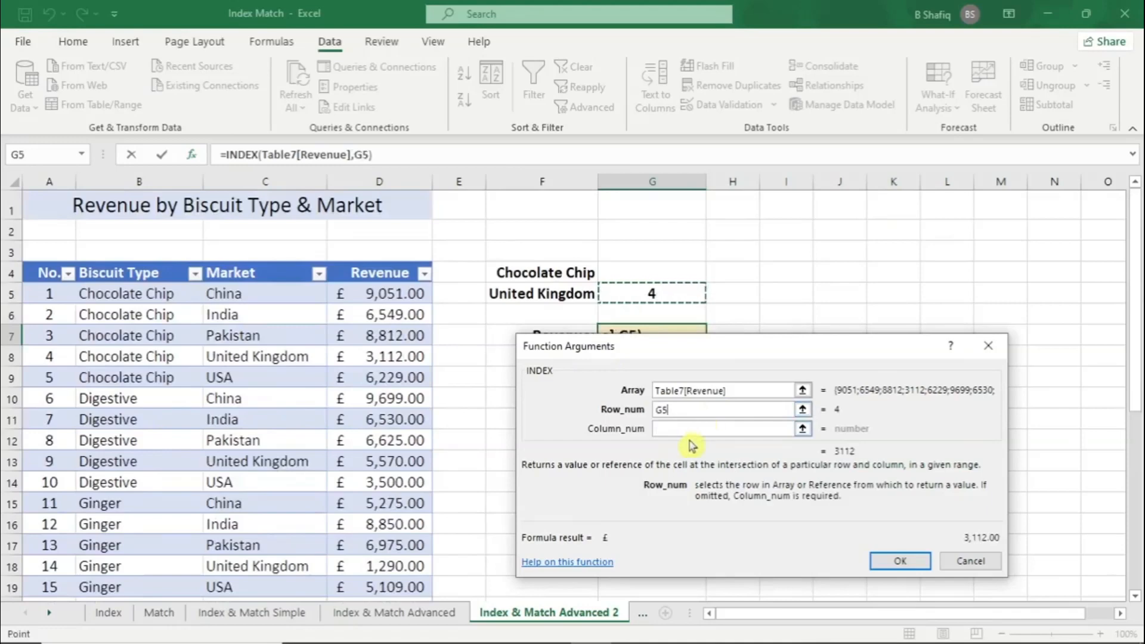
left_click(891, 563)
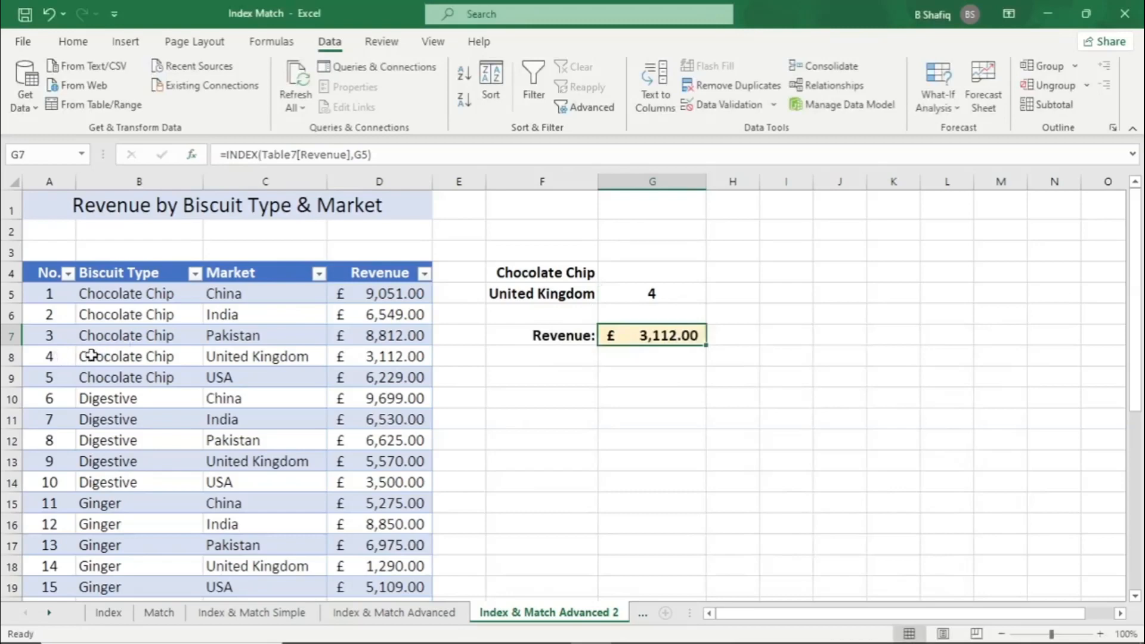
Check the revenue in G7 against the Chocolate Chip, United Kingdom entry in row 8 of the table
left_click_drag(91, 356, 260, 356)
left_click(373, 356)
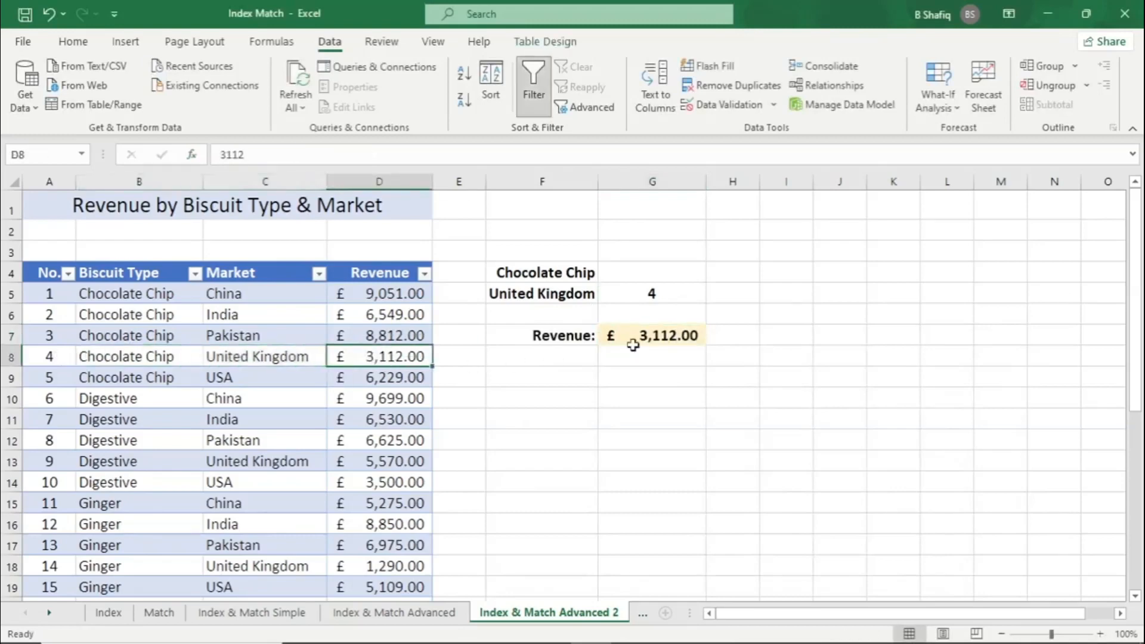
left_click(695, 333)
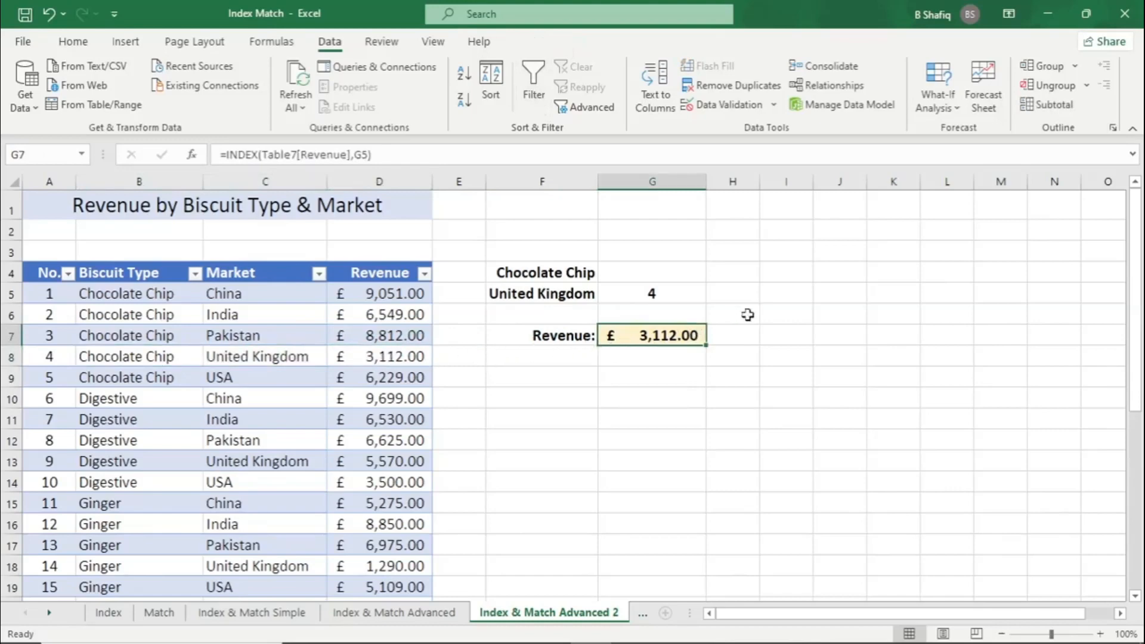
Replace the G5 reference in G7's INDEX formula with G5's MATCH expression, MATCH(F4&F5,Table7[Biscuit Type]&Table7[Market])
left_click(659, 301)
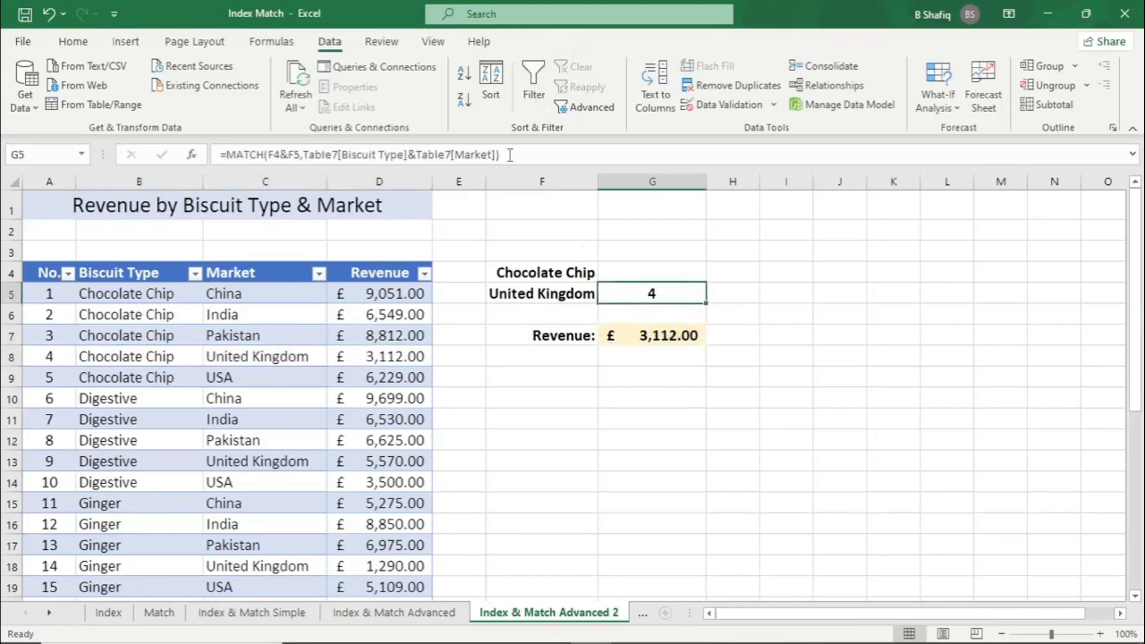
left_click_drag(511, 155, 233, 155)
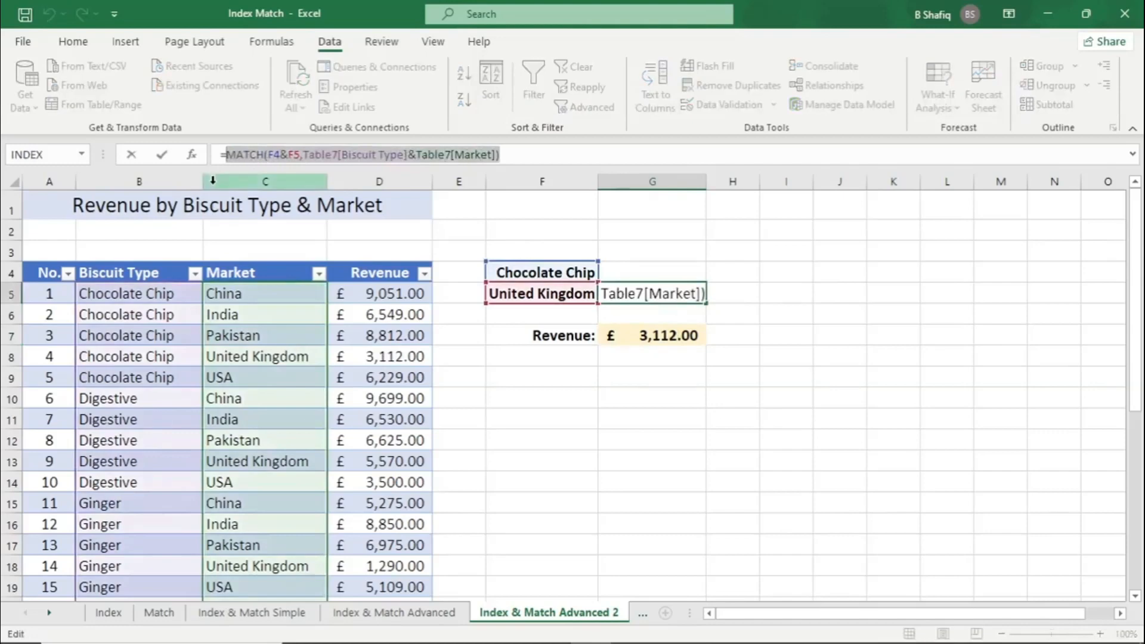
key("Escape")
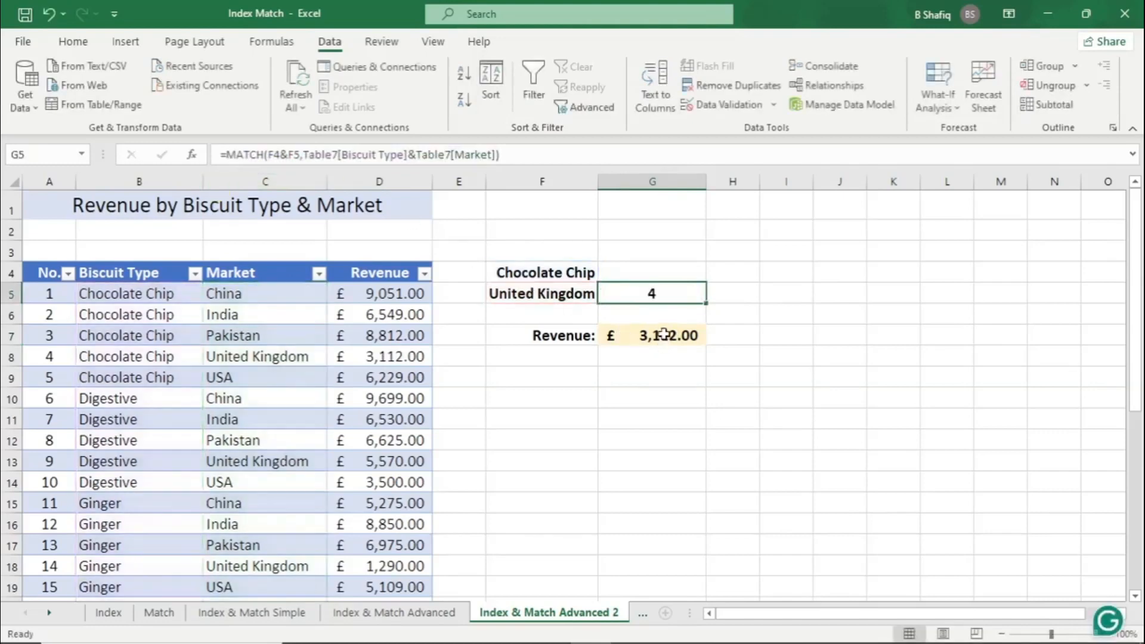
left_click(623, 337)
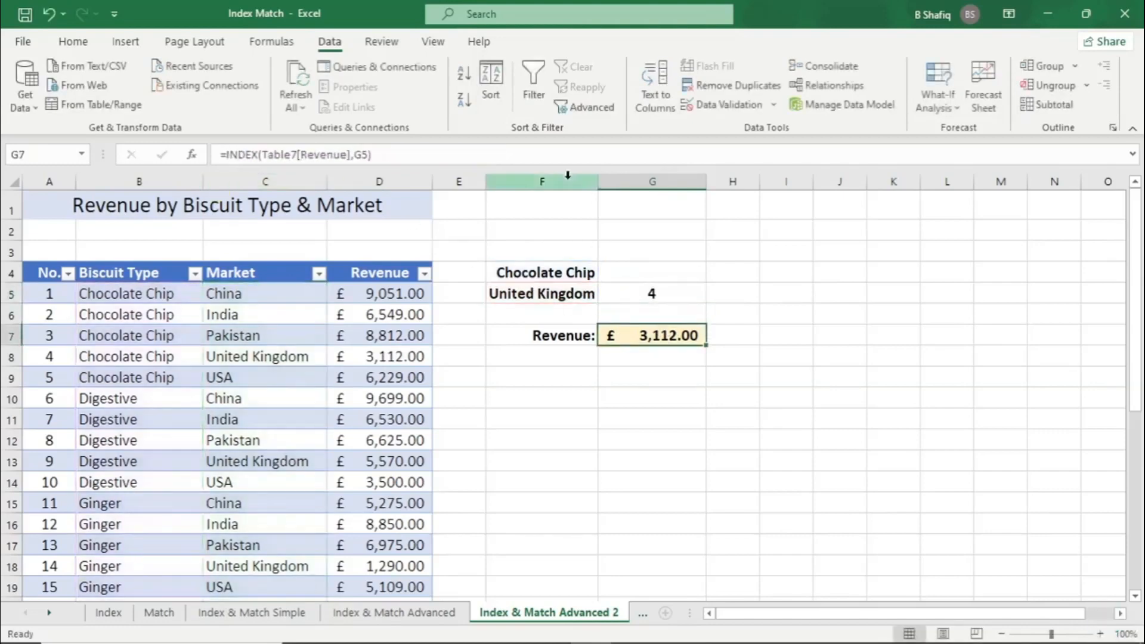
left_click(358, 154)
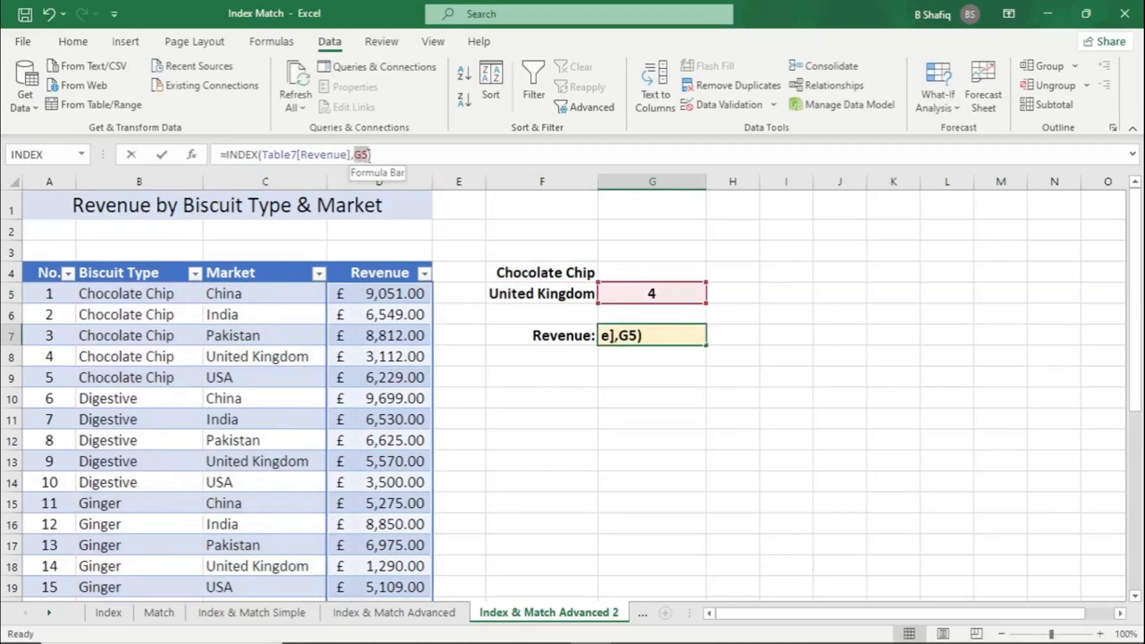
type("MATCH(F4&F5,Table7[Biscuit Type]&Table7[Market])")
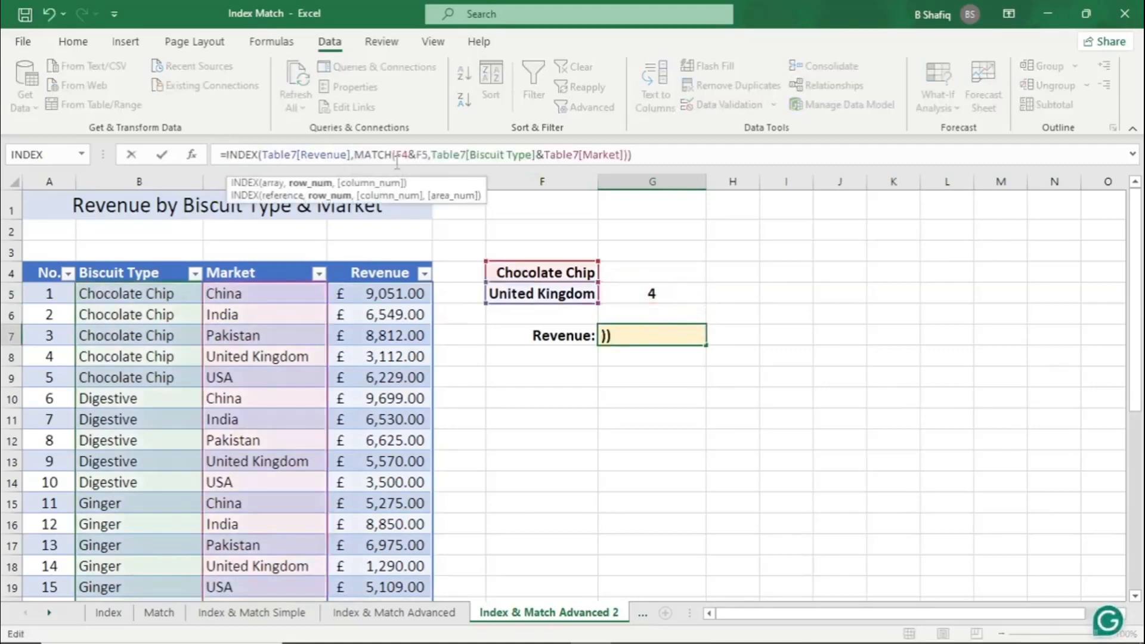
key("Return")
Compare the combined INDEX and MATCH result in G7 with the table's revenue in D8
left_click(643, 337)
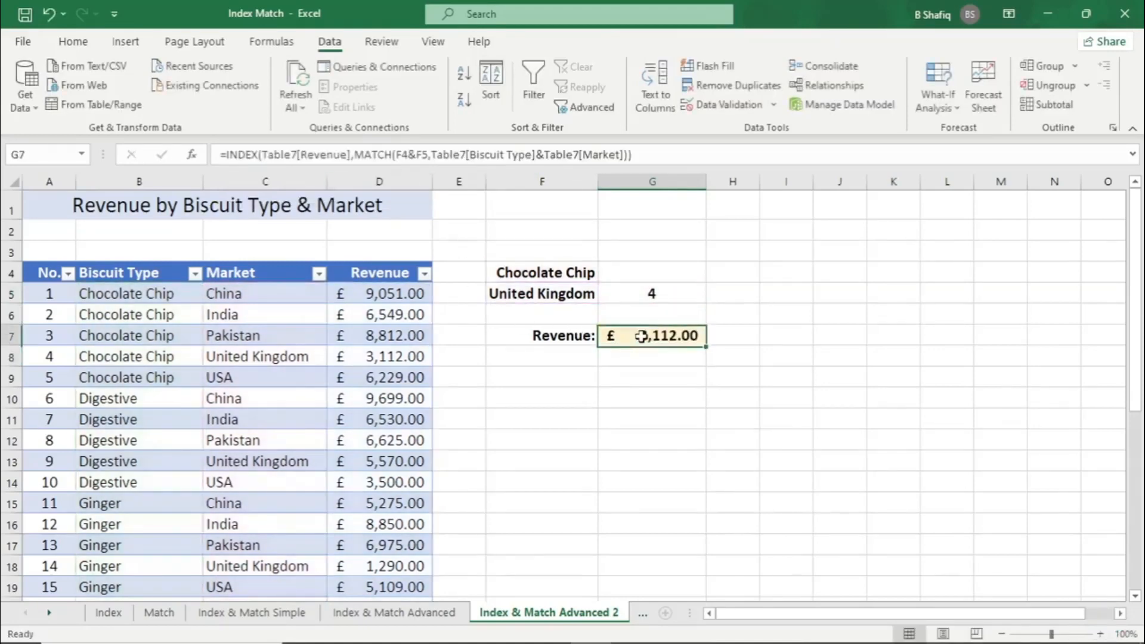
left_click(396, 358)
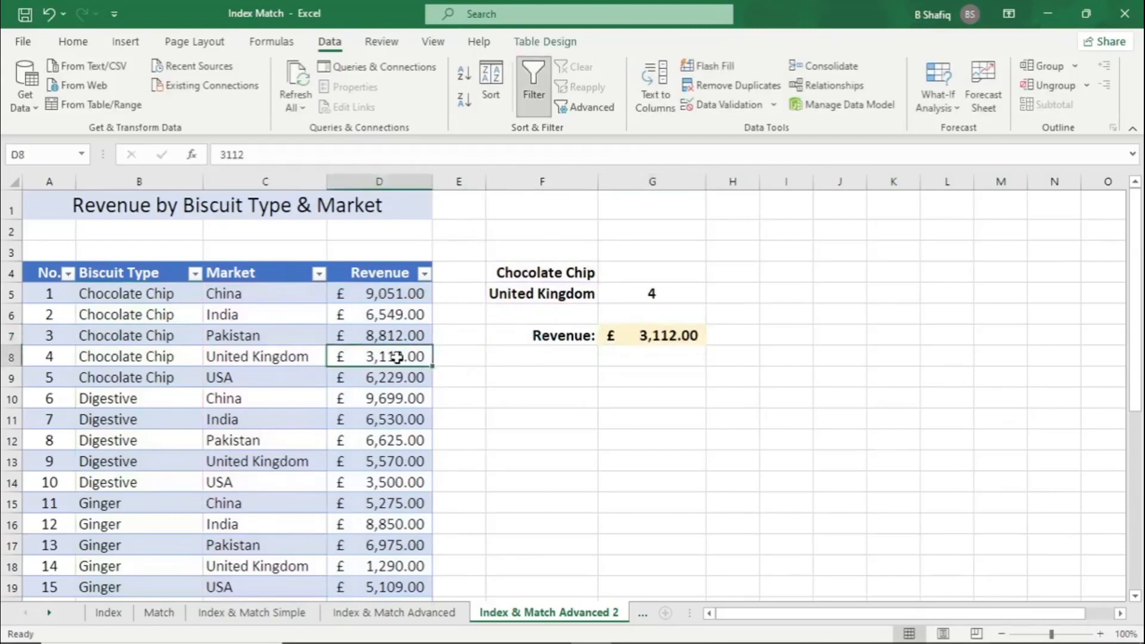
left_click(677, 333)
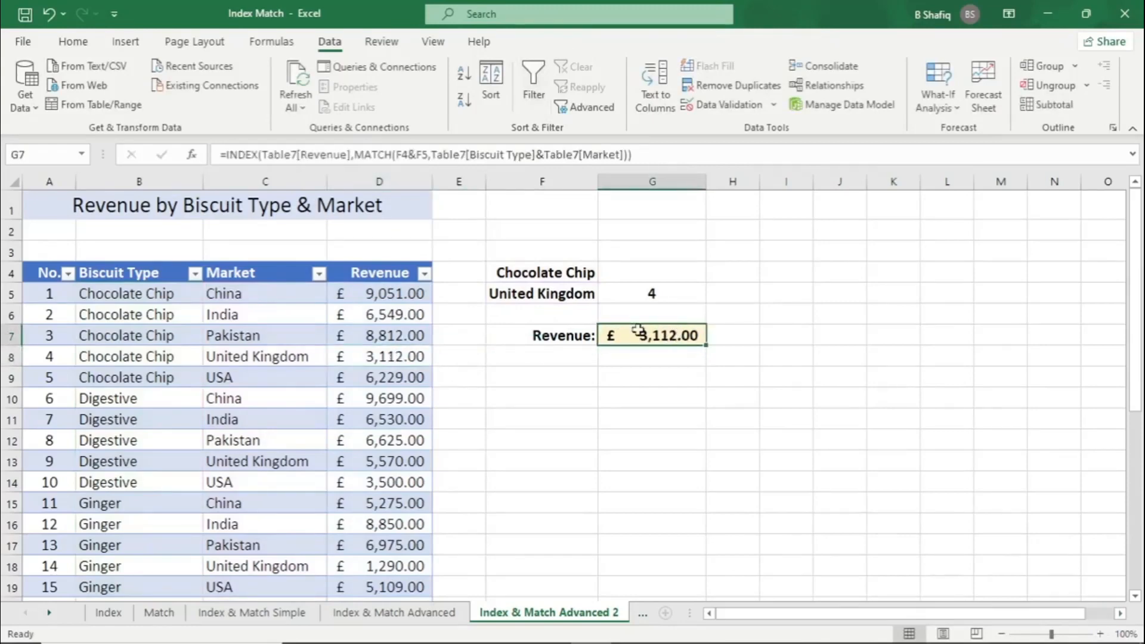
Change the lookup market in F5 to China, keeping Chocolate Chip as the biscuit type in F4
left_click_drag(575, 273, 559, 289)
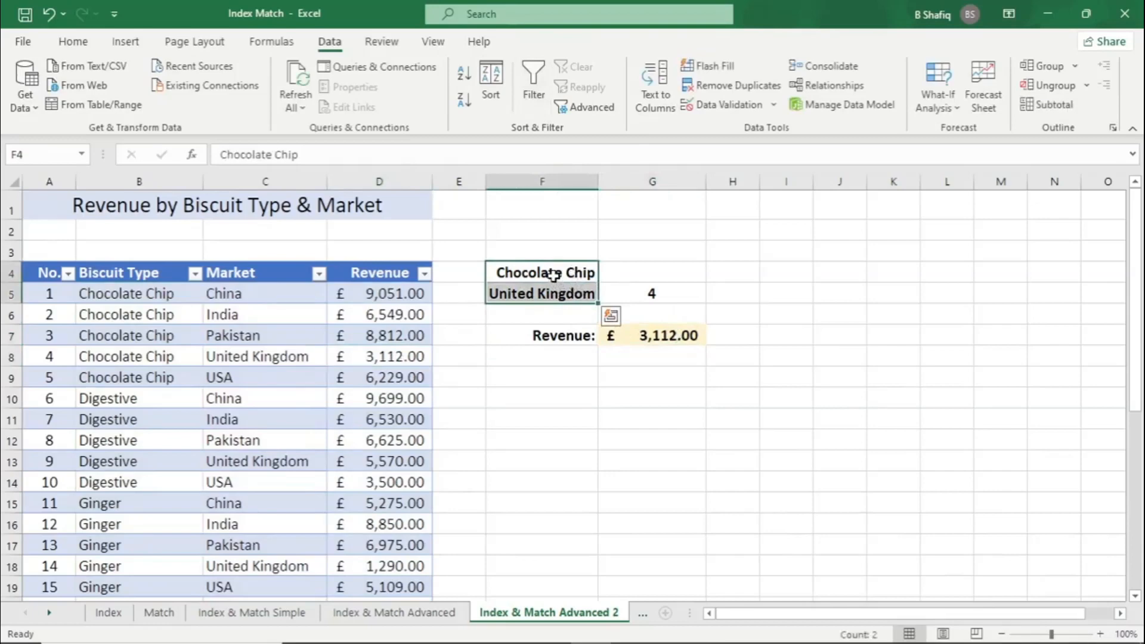
left_click(554, 274)
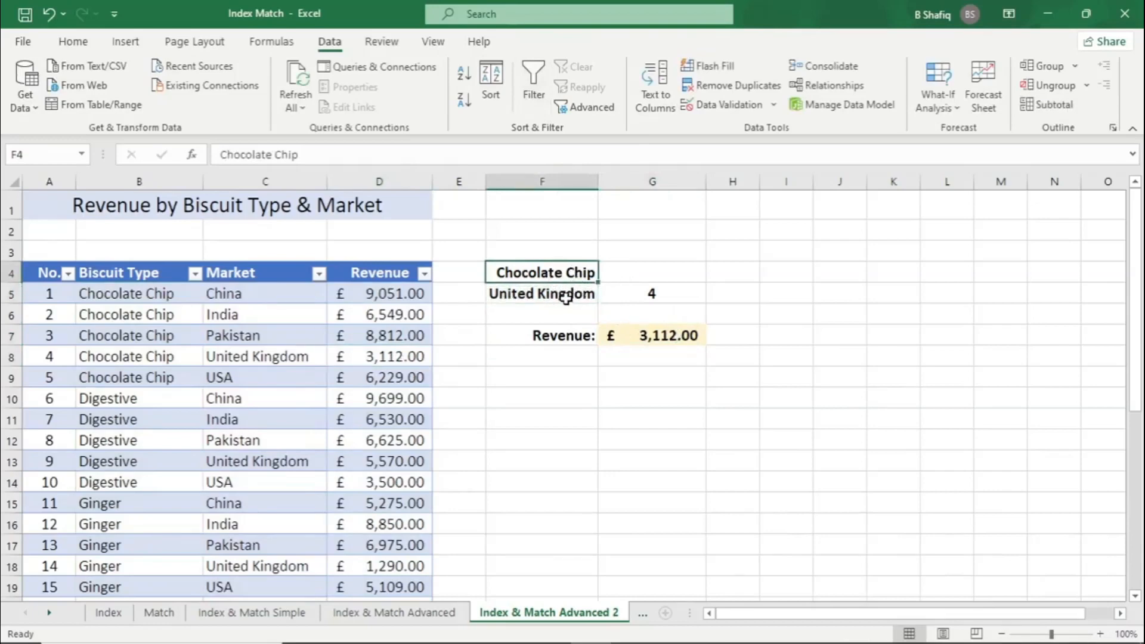
left_click(565, 297)
type("Chin")
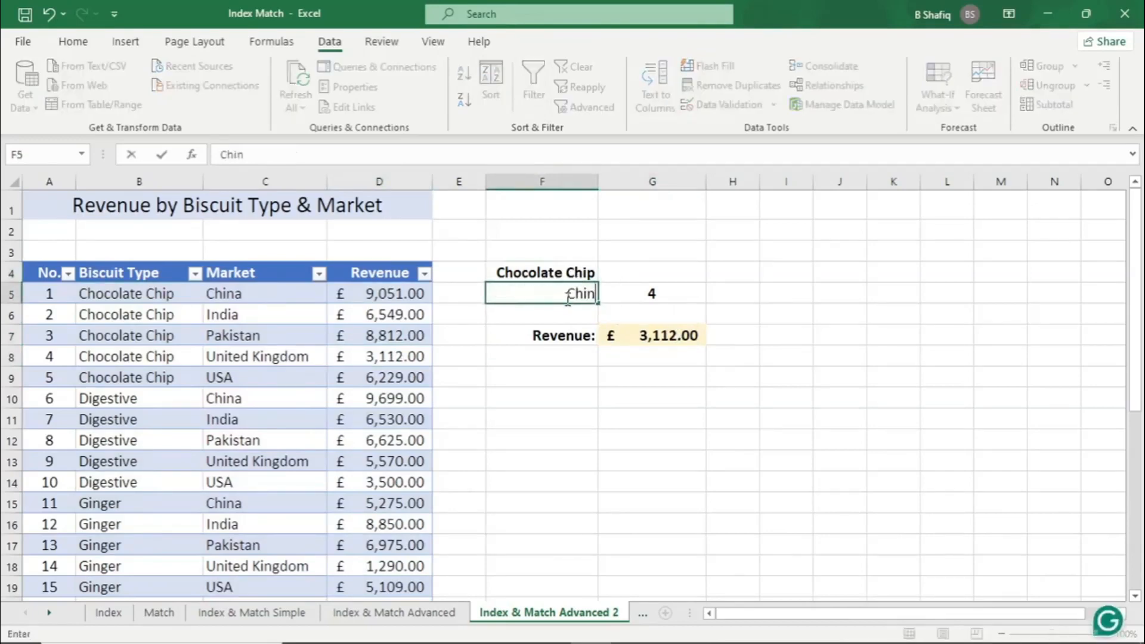
type("a")
key("Return")
Set the lookup market in F5 to India and check G7's revenue result against the criteria in F4:F5
left_click(567, 288)
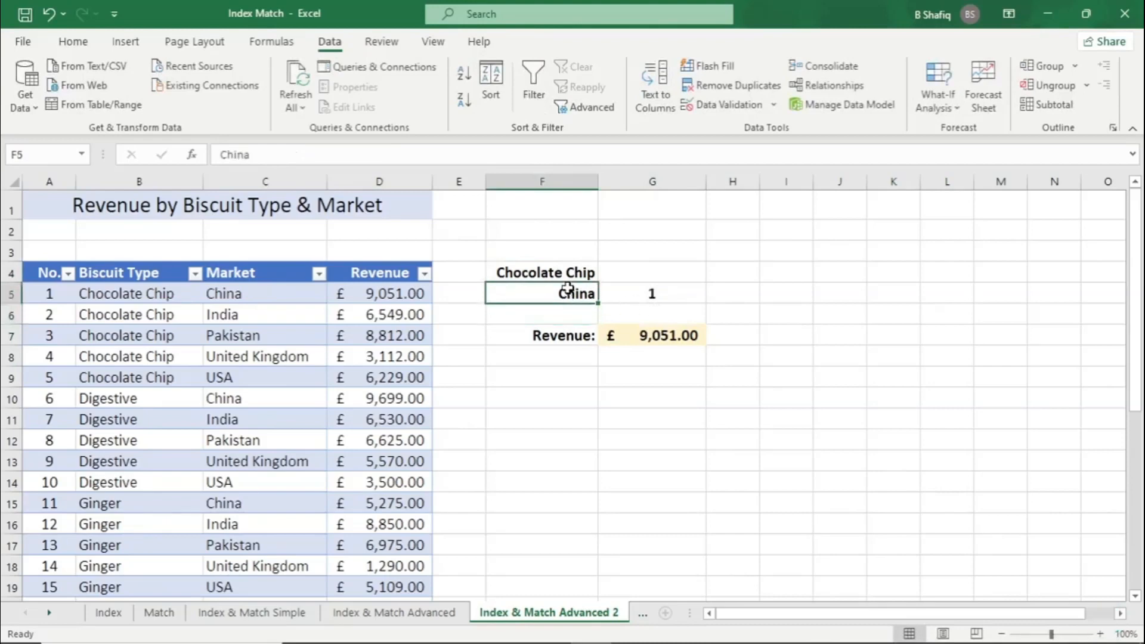
type("India")
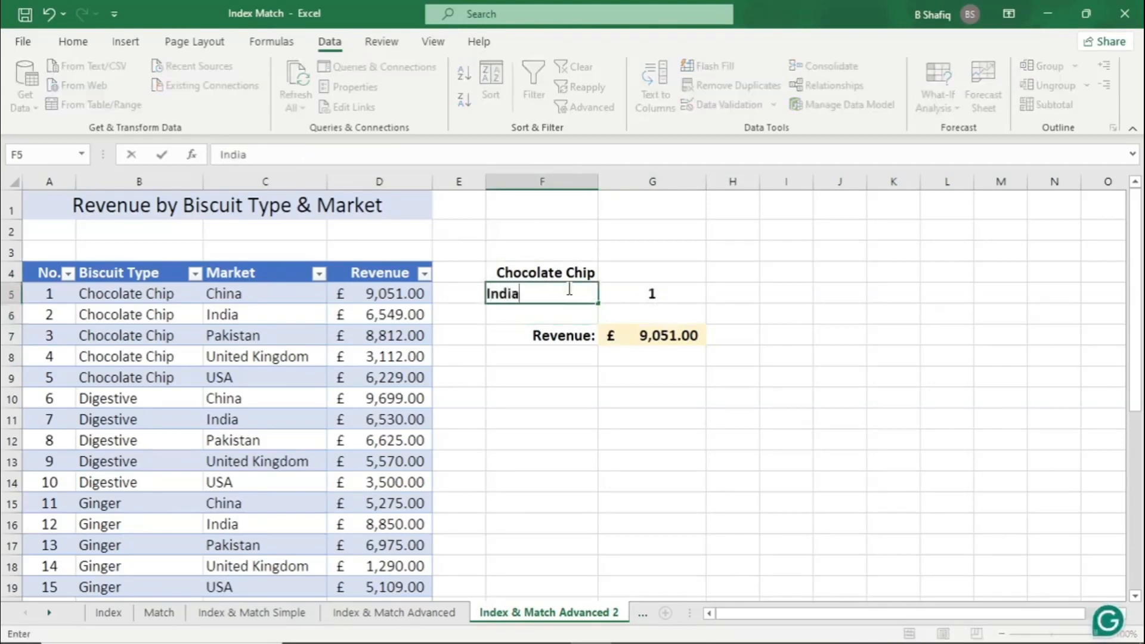
key("Return")
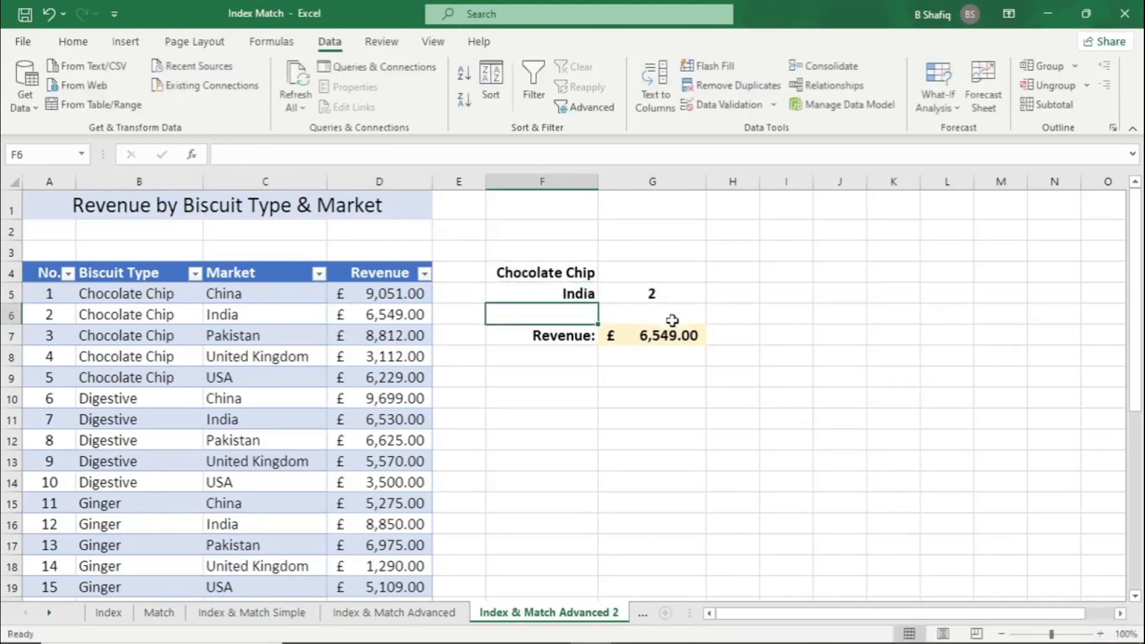
left_click(676, 337)
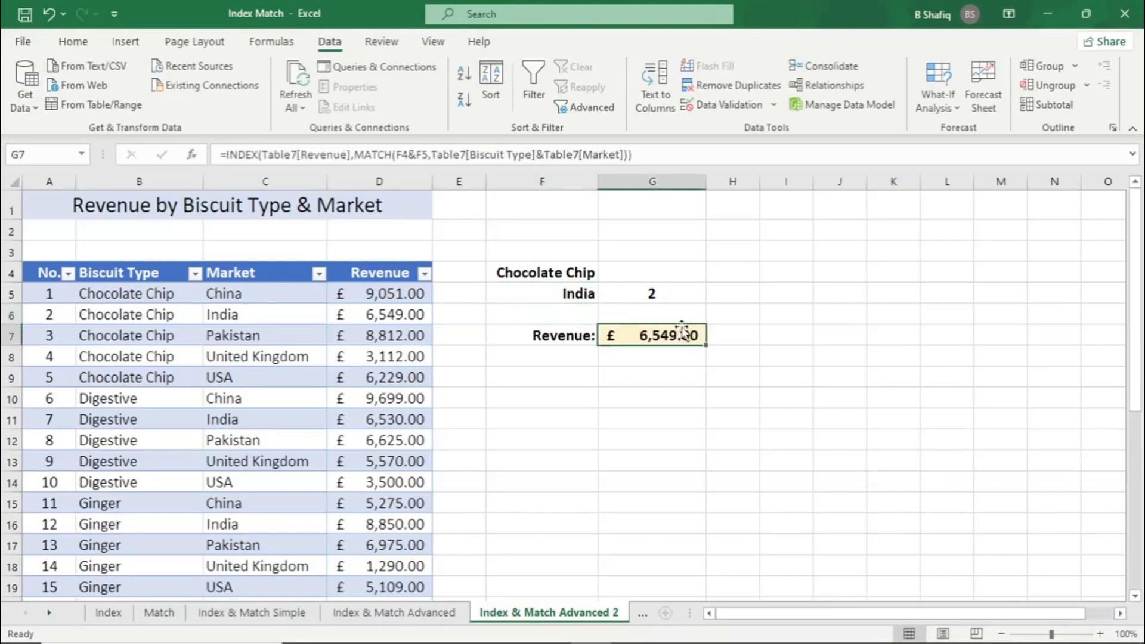
left_click_drag(565, 276, 569, 297)
left_click(696, 356)
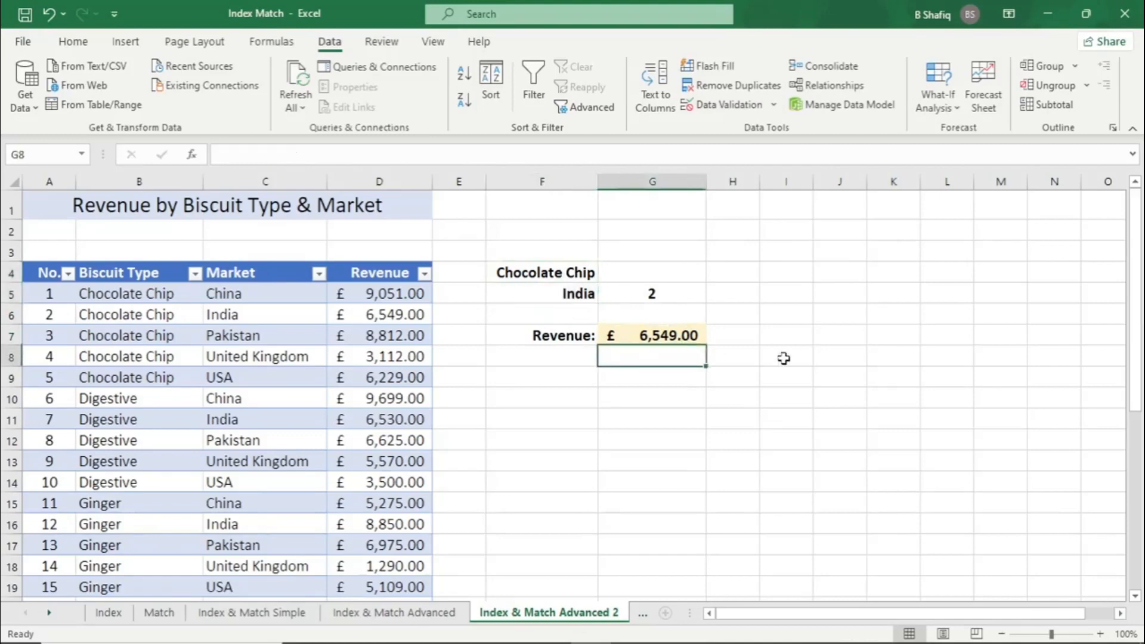